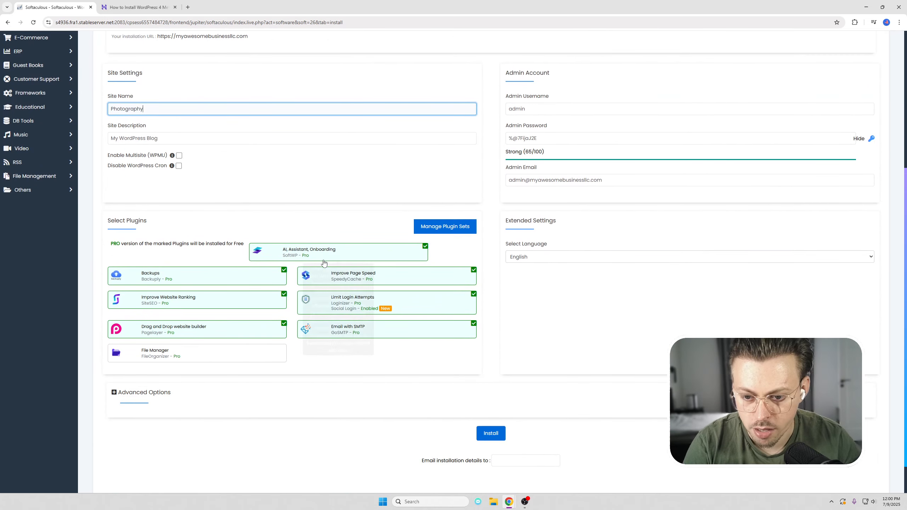
Deselect every preselected plugin for the WordPress installation, including the AI assistant, backup, speed, SEO, login security, page builder and SMTP ones.
left_click(343, 255)
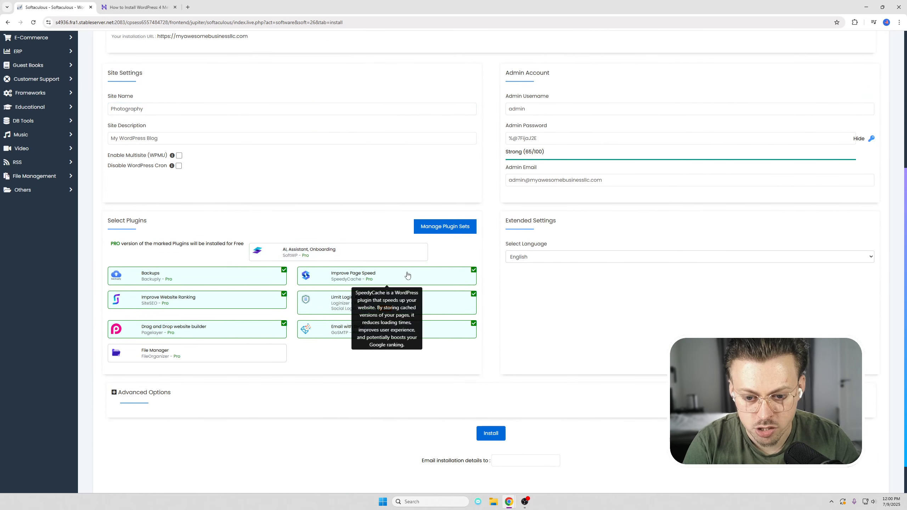
left_click(407, 274)
left_click(417, 336)
left_click(410, 311)
left_click(266, 328)
left_click(263, 296)
left_click(262, 273)
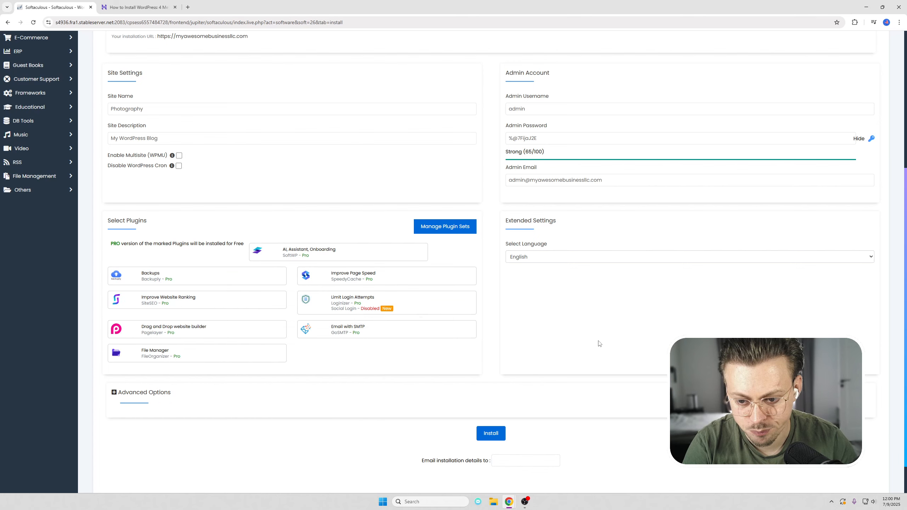
Enter a new admin password, leaving the username and email at their defaults, and start the WordPress installation.
scroll(608, 298, "up", 5)
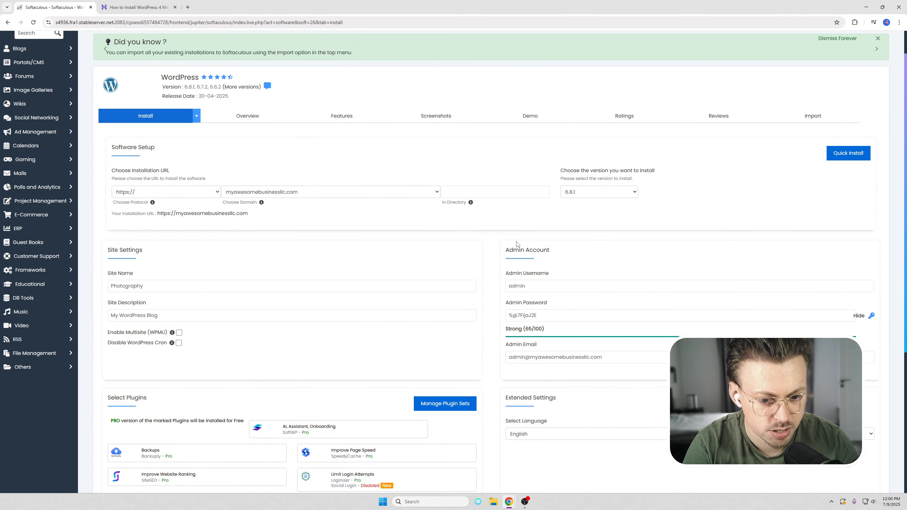
left_click(533, 282)
double_click(542, 284)
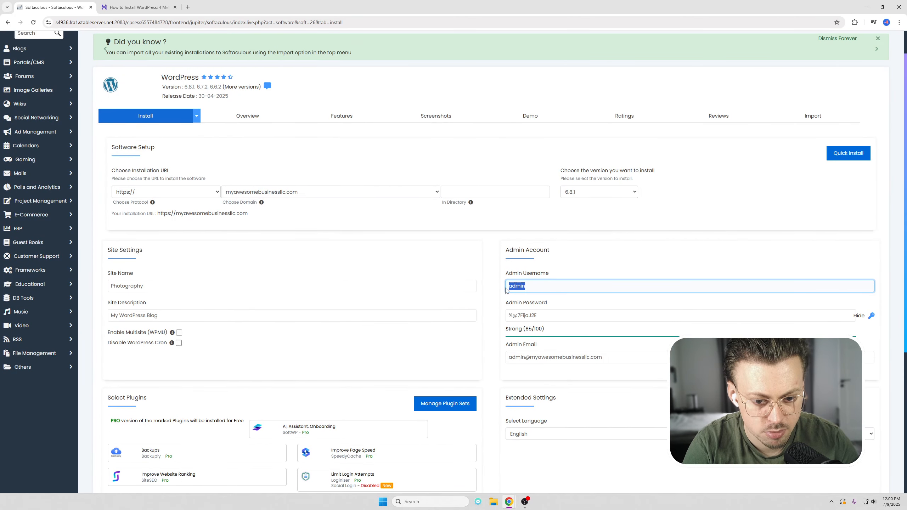
key("Tab")
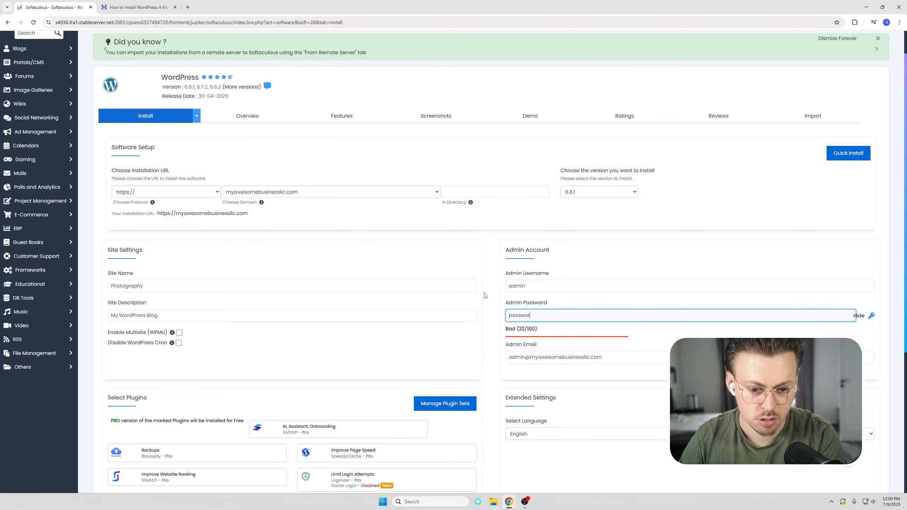
left_click_drag(612, 359, 505, 356)
scroll(528, 355, "down", 6)
left_click(494, 398)
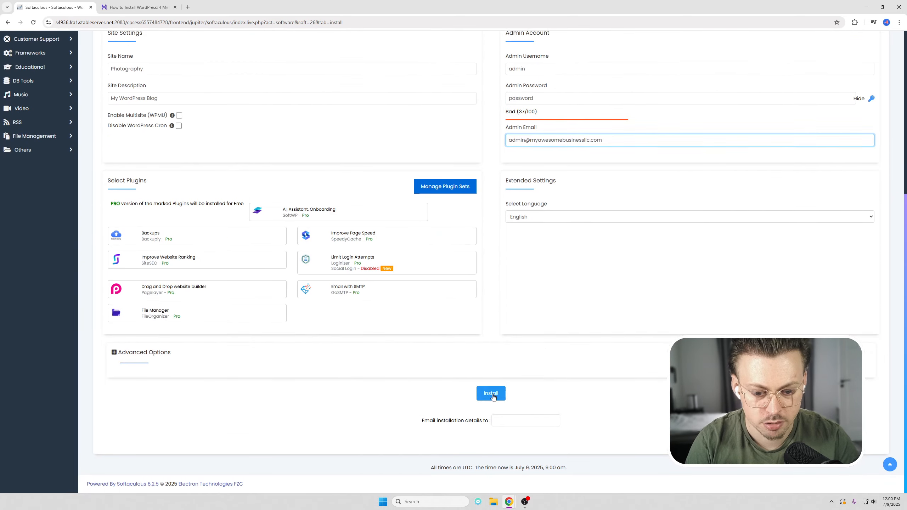
Review the Hostinger tutorial's steps for installing WordPress through hPanel onboarding, and close the tutorial.
left_click(135, 7)
scroll(443, 185, "down", 1)
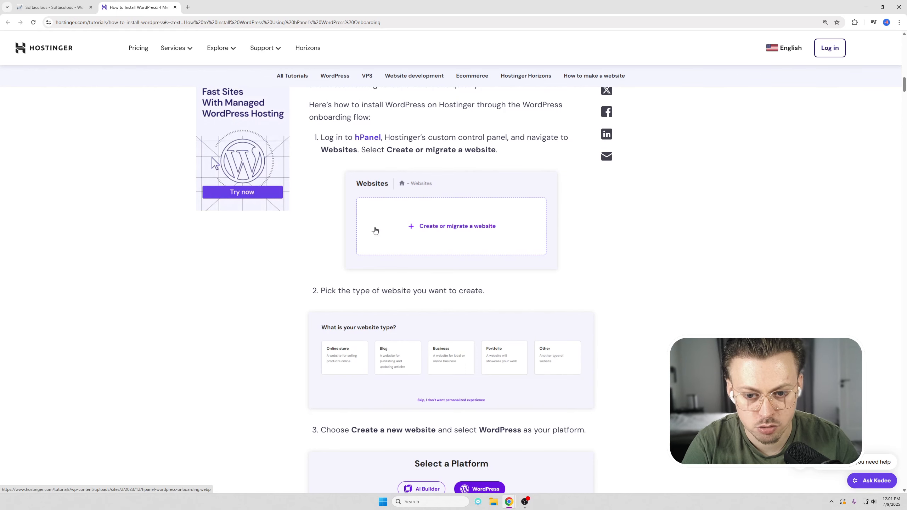
scroll(422, 235, "down", 15)
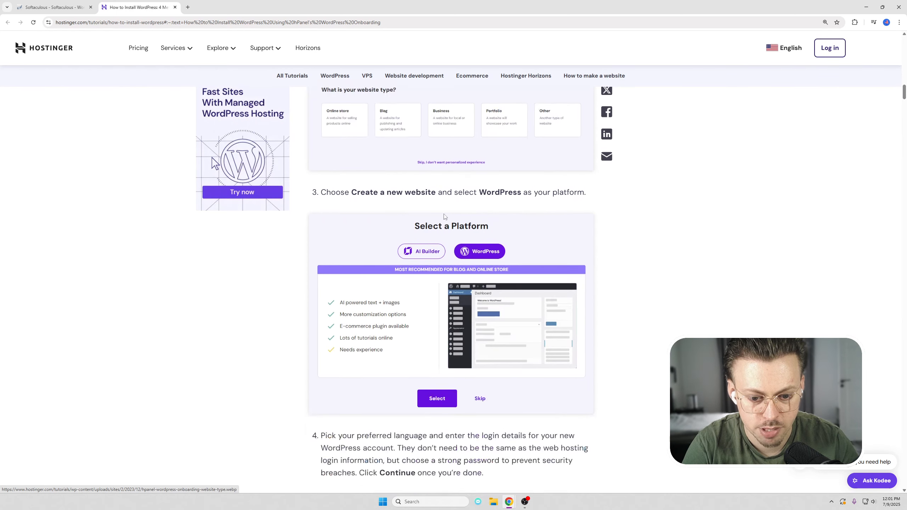
scroll(472, 219, "down", 2)
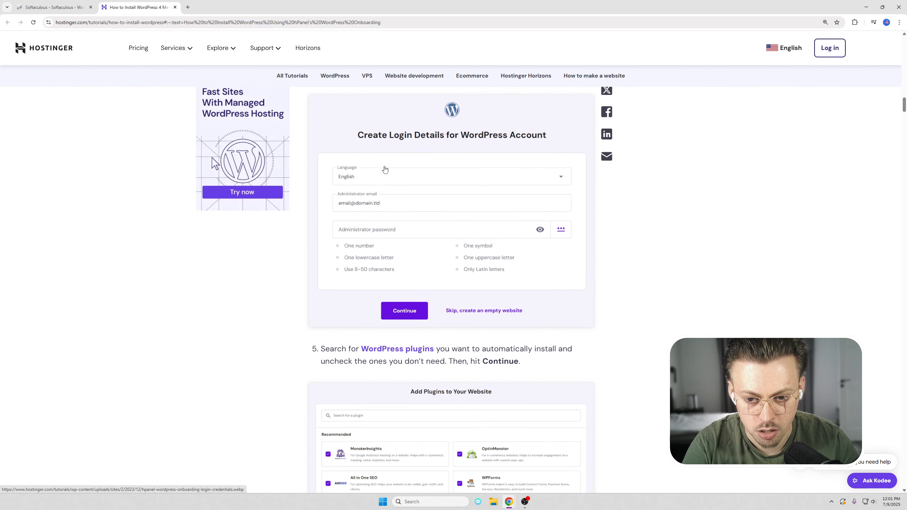
scroll(377, 226, "down", 7)
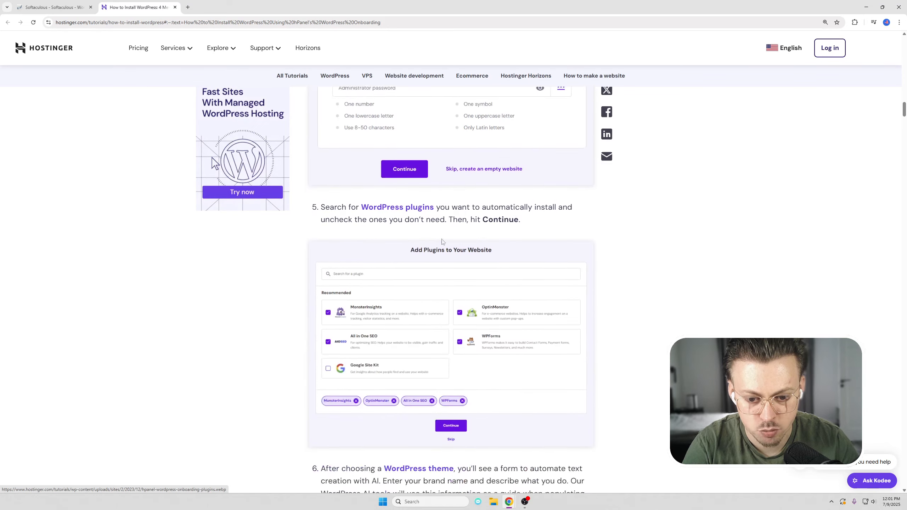
scroll(437, 205, "down", 8)
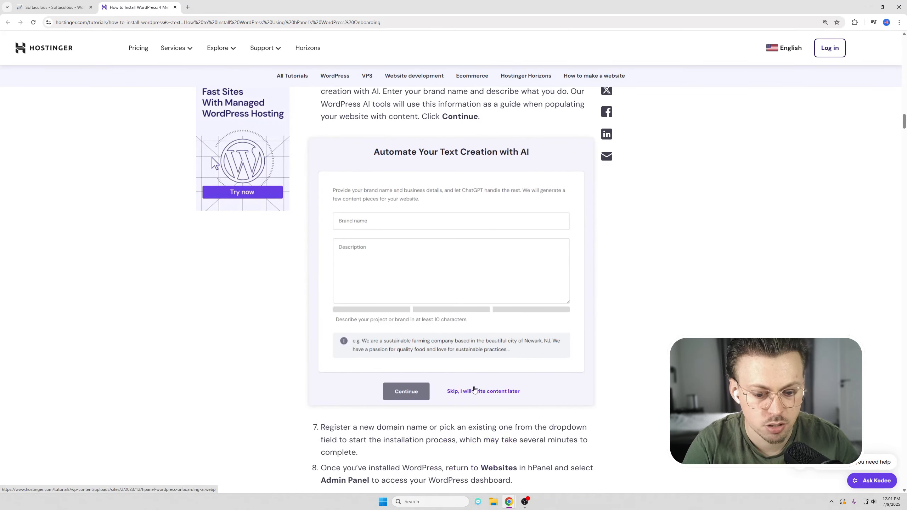
left_click(175, 7)
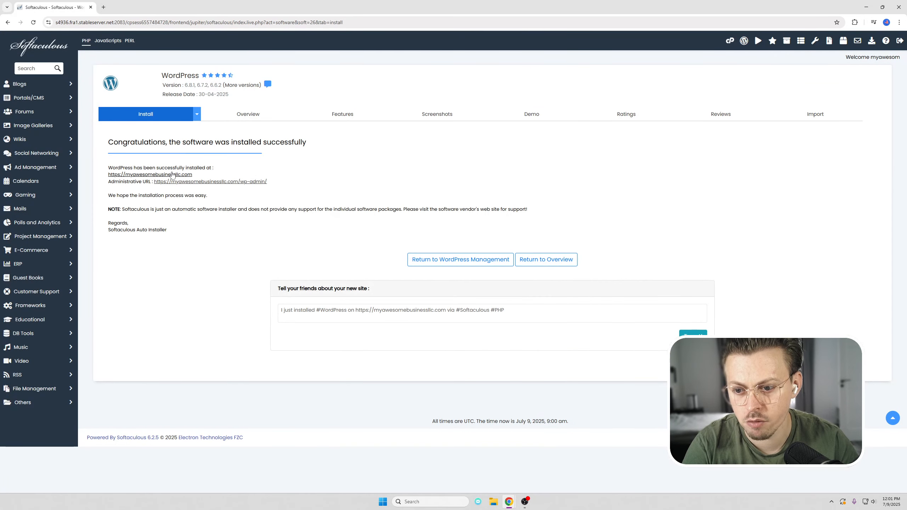
Open the newly installed WordPress site and view its default blog page at 125% zoom.
left_click(172, 177)
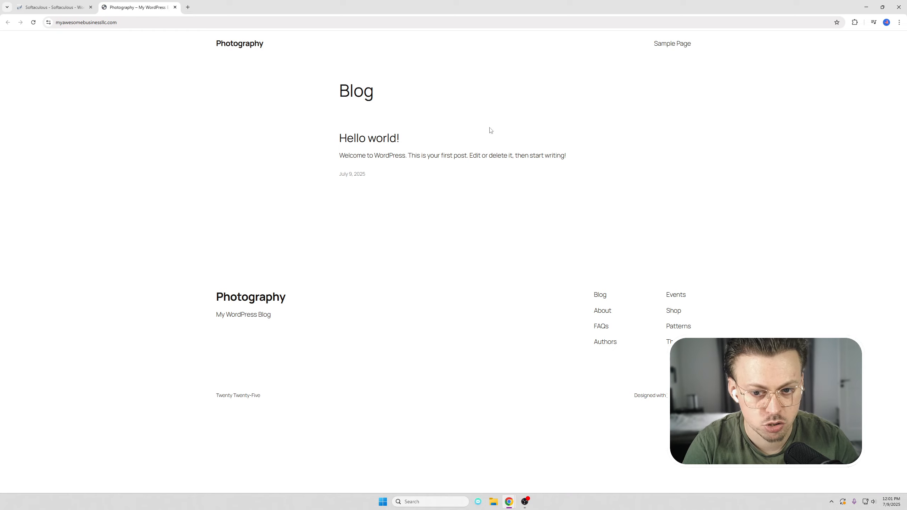
key("ctrl+plus")
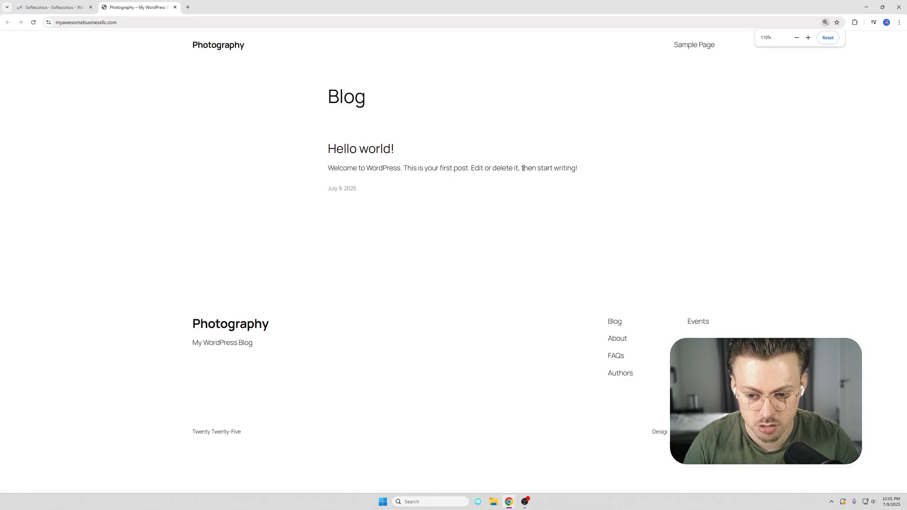
key("ctrl+plus")
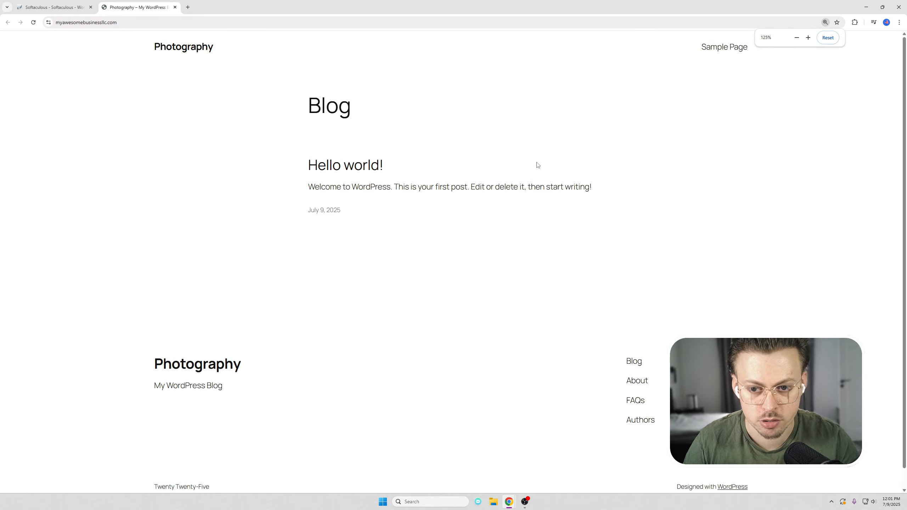
Go to the site's /admin address and log in to the WordPress dashboard with the prefilled admin credentials.
left_click(330, 20)
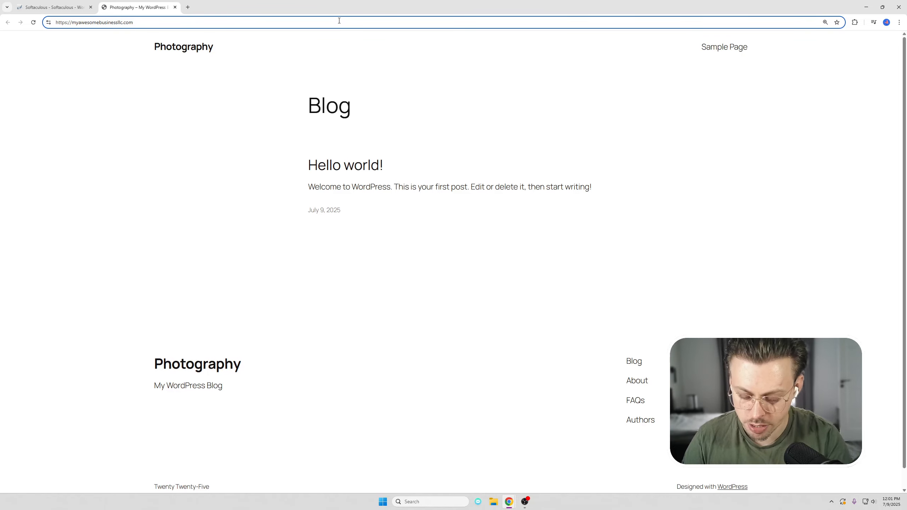
type("/admi")
key("Return")
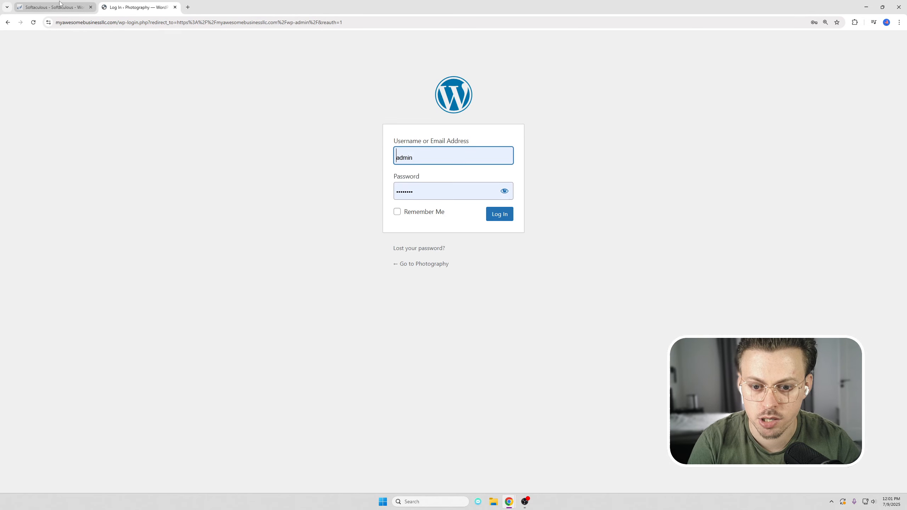
middle_click(60, 4)
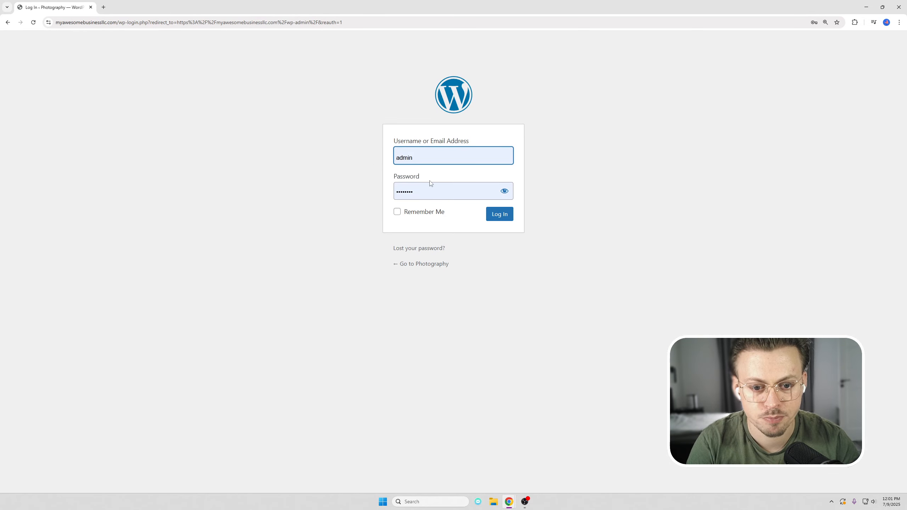
left_click(496, 221)
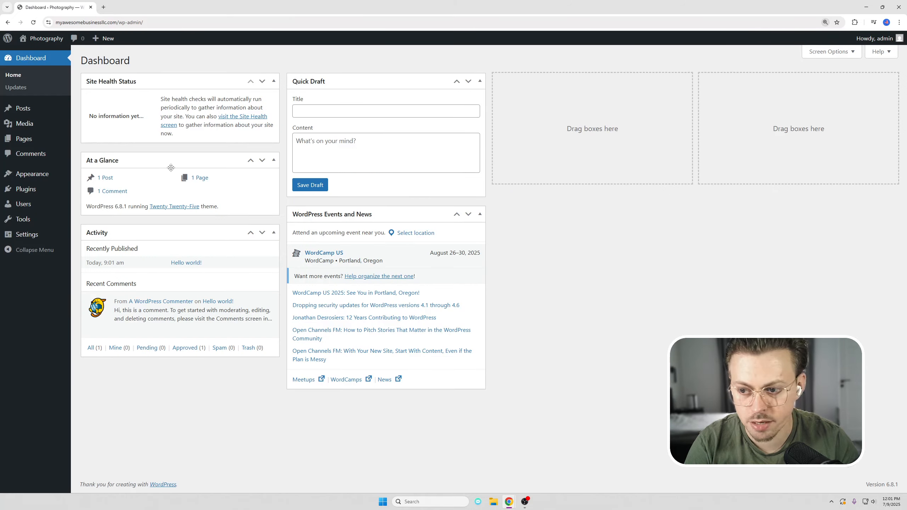
Search the WordPress theme directory for "bosa photography", and install and activate the Bosa Photograph theme.
mouse_move(43, 179)
left_click(85, 176)
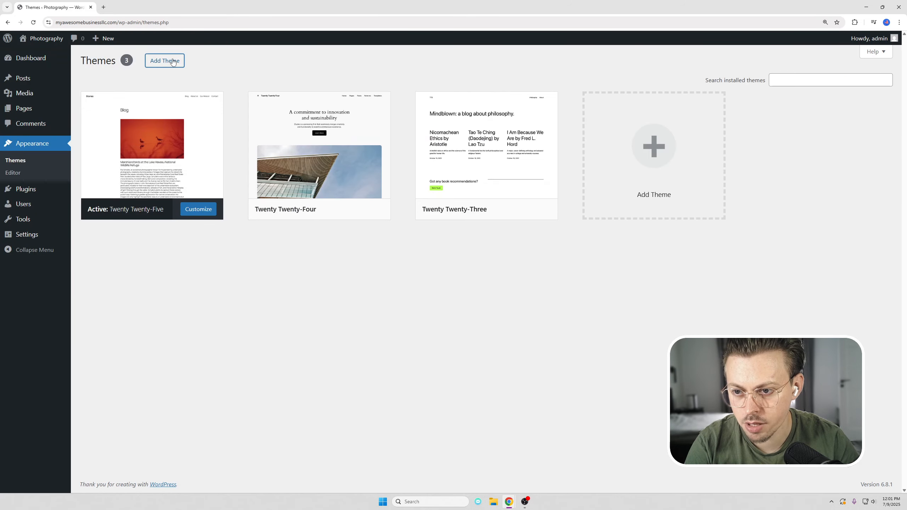
left_click(681, 125)
type("bosa photography")
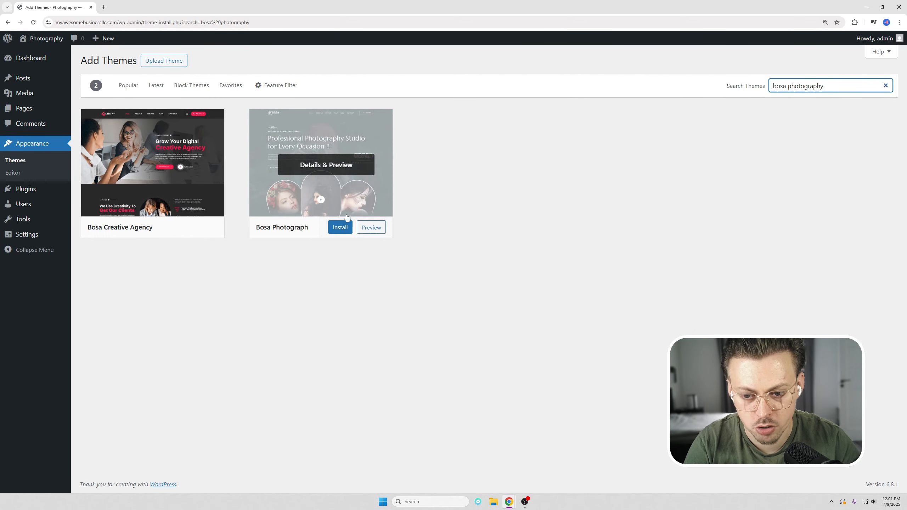
left_click(345, 229)
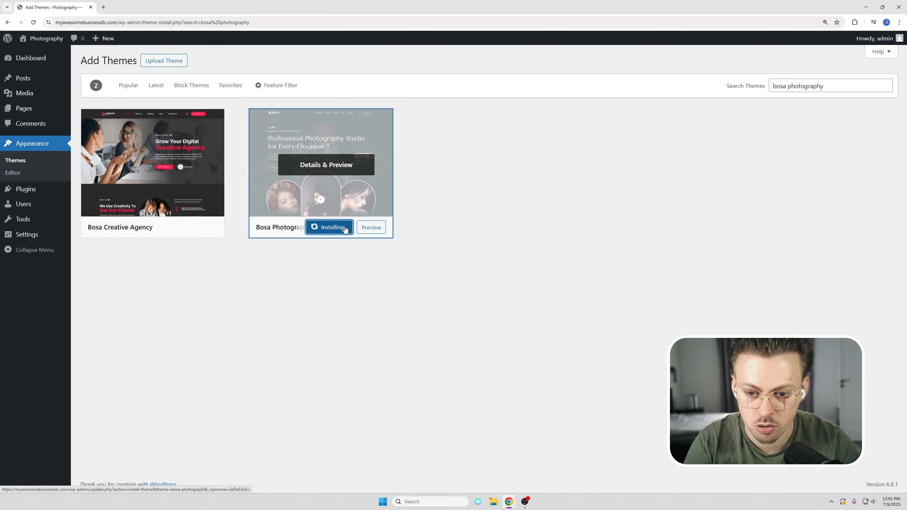
left_click(325, 228)
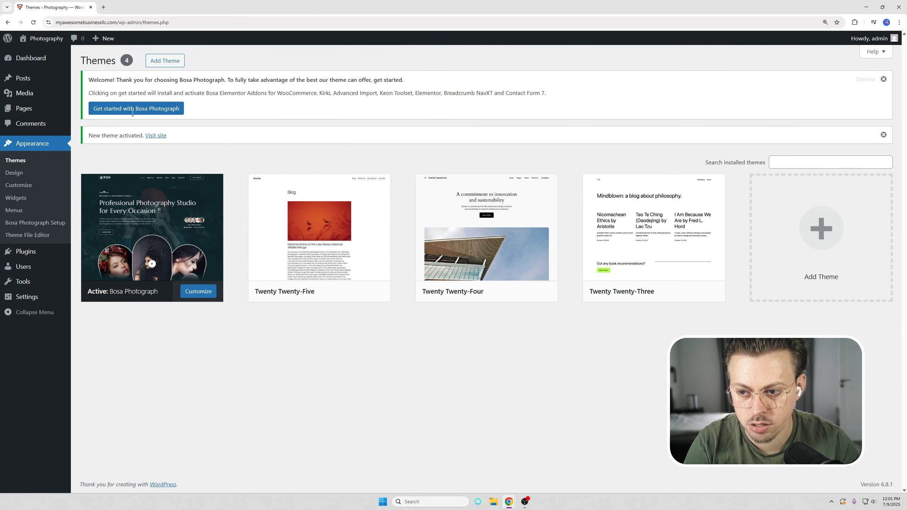
Run the Bosa Photograph get-started setup to install its companion plugins, and dismiss the notices on the demo import page.
left_click(113, 109)
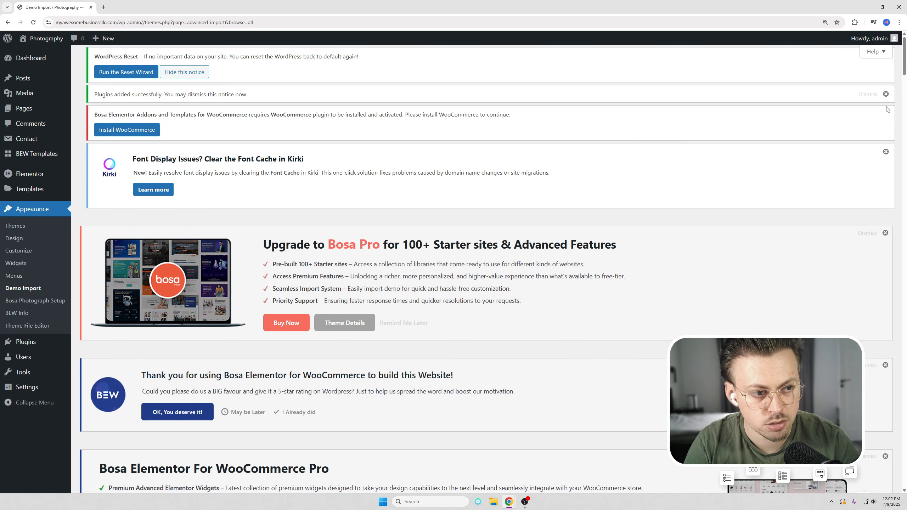
left_click(886, 94)
left_click(887, 131)
left_click(886, 145)
Import the free Photograph starter demo, installing and activating the recommended Bosa theme along the way.
scroll(409, 195, "down", 2)
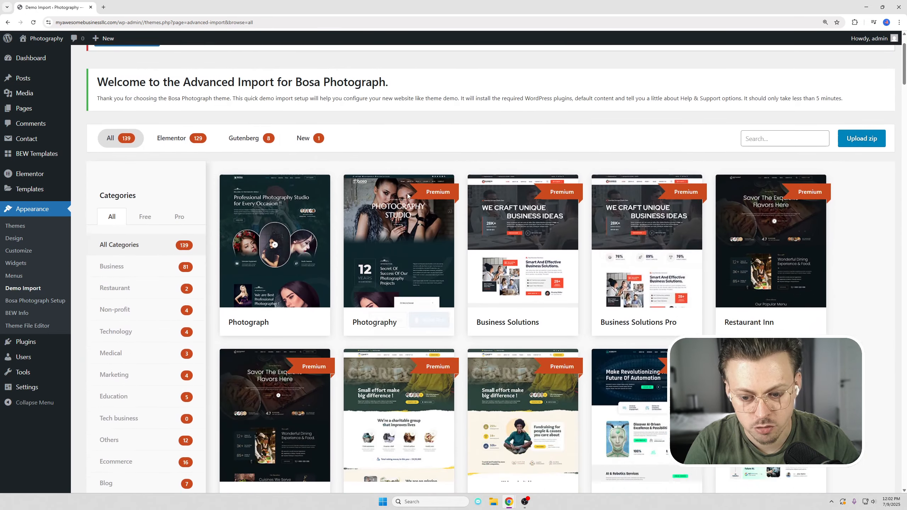
scroll(408, 195, "down", 1)
left_click(306, 284)
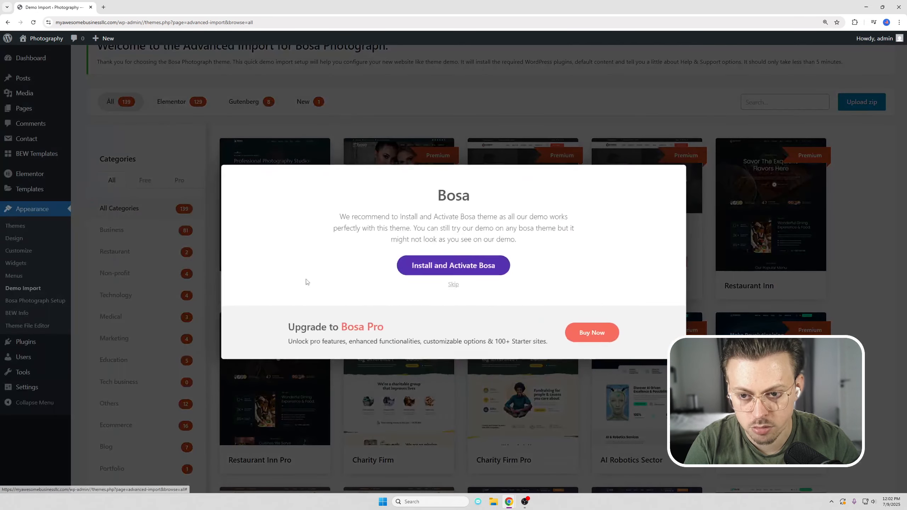
left_click(457, 272)
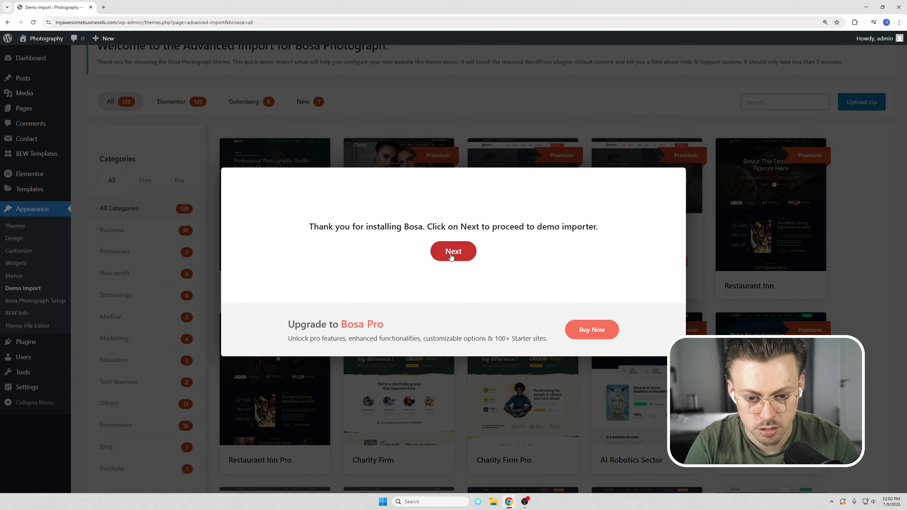
left_click(451, 255)
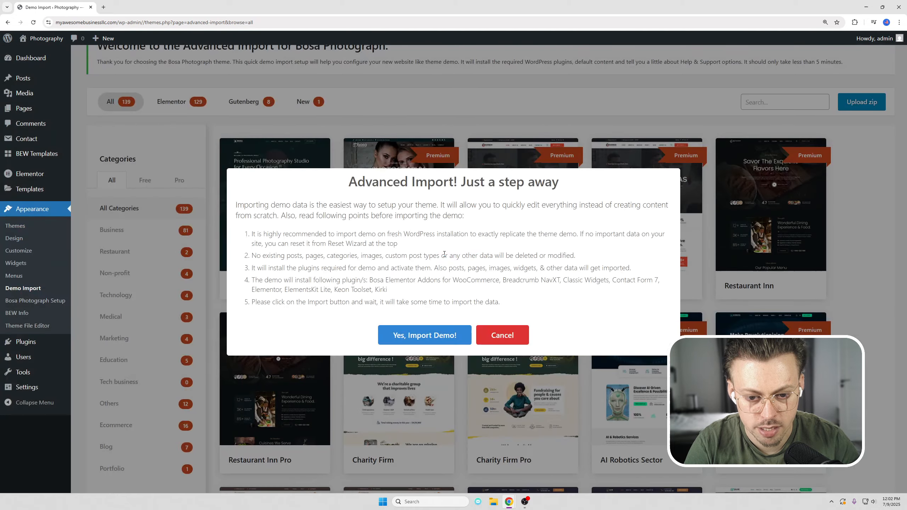
left_click(422, 336)
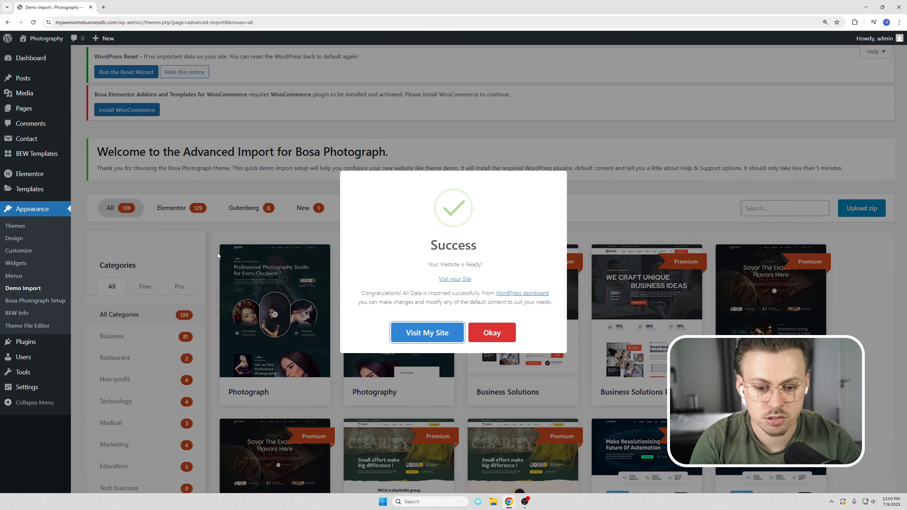
Visit the imported photography site and examine its home page, About Us page and Team page.
left_click(427, 333)
scroll(361, 104, "down", 6)
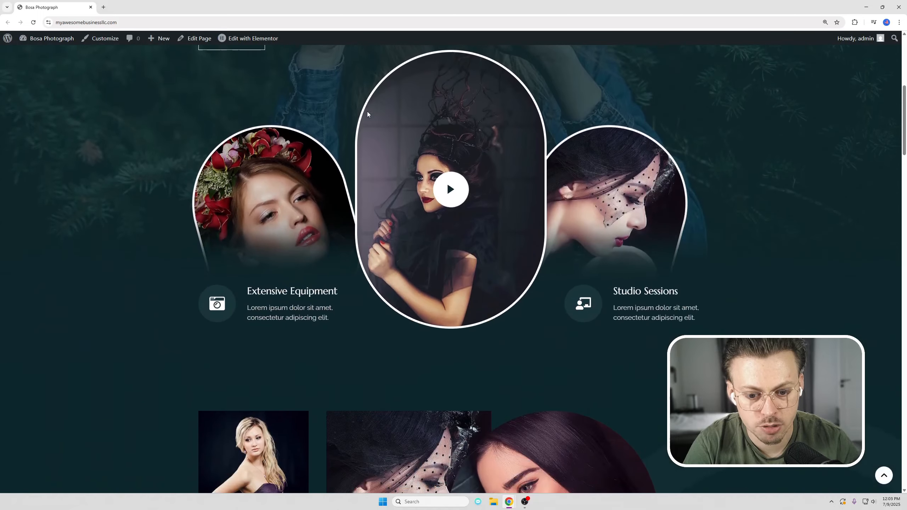
scroll(367, 113, "down", 10)
scroll(372, 111, "up", 11)
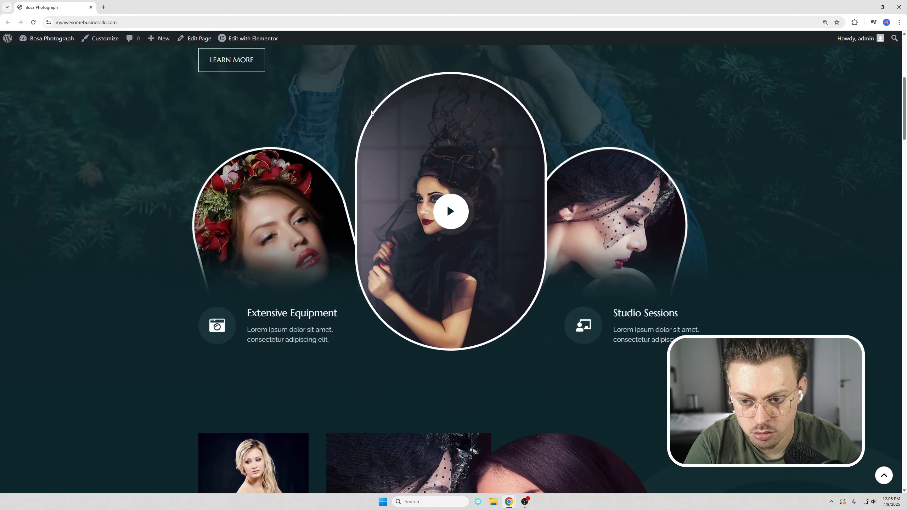
scroll(371, 109, "down", 8)
scroll(378, 104, "up", 15)
left_click(448, 63)
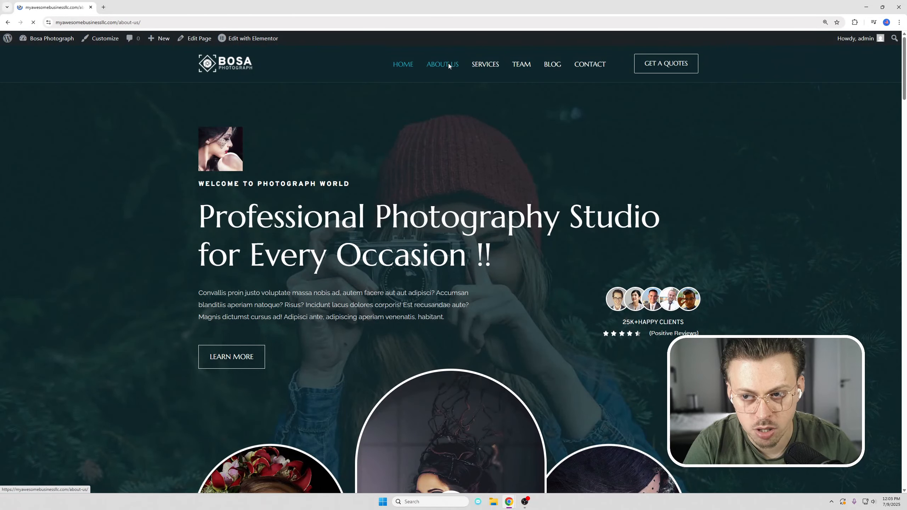
scroll(437, 113, "down", 18)
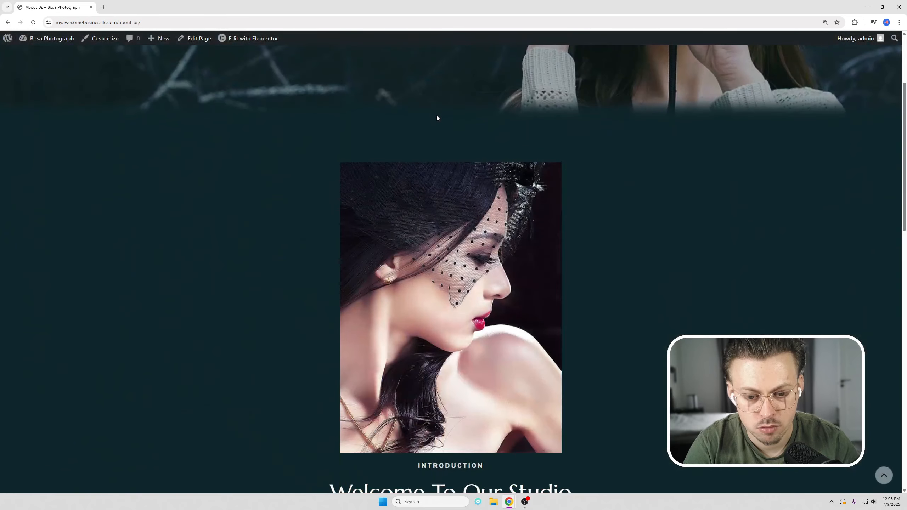
scroll(437, 113, "up", 15)
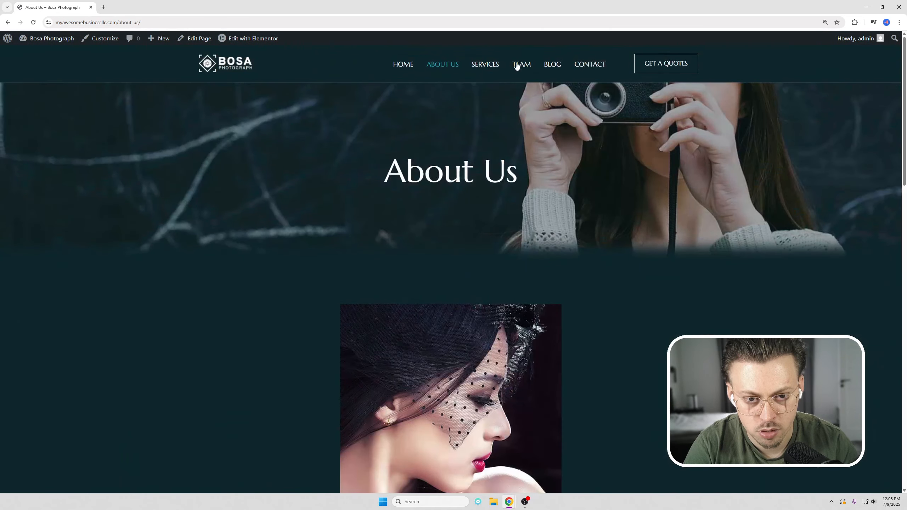
left_click(530, 65)
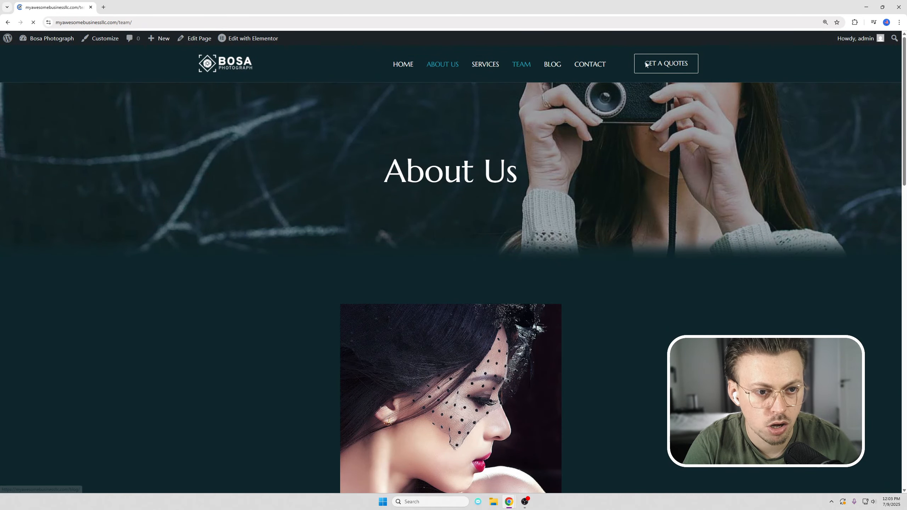
Look through the team member cards on the Team page and return to the home page.
scroll(607, 111, "down", 10)
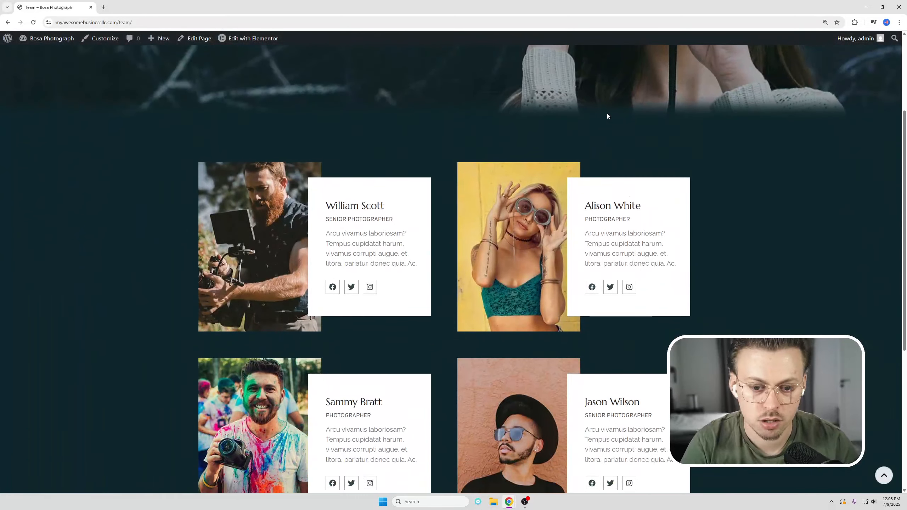
scroll(443, 101, "up", 15)
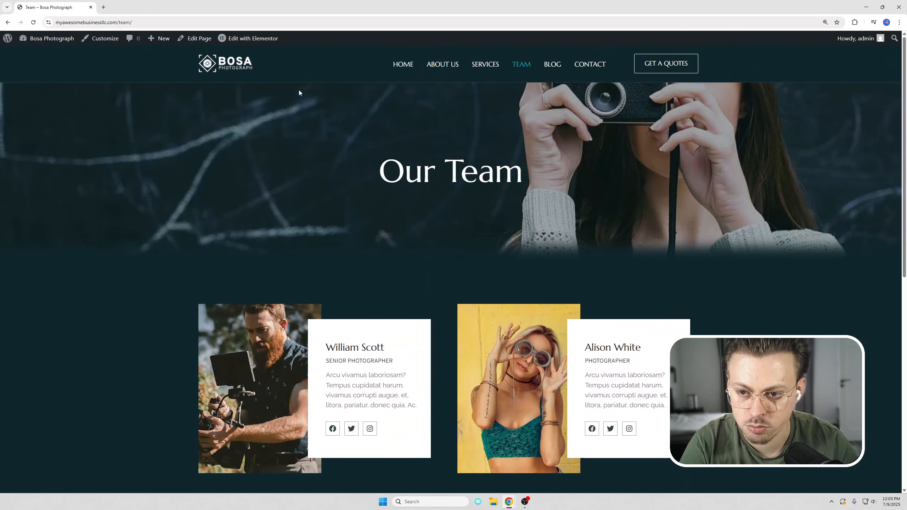
left_click(230, 68)
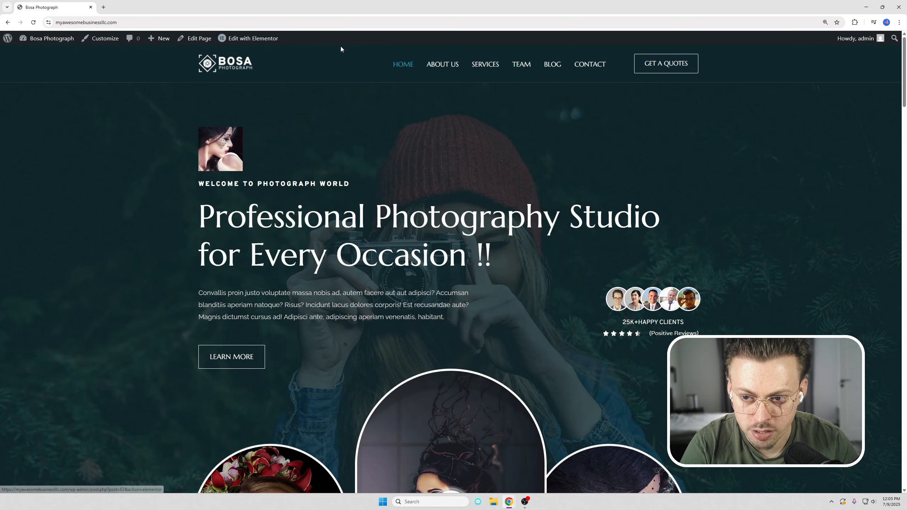
Open the Site Identity settings in the site customizer and view the logo upload options without changing the logo.
left_click(94, 39)
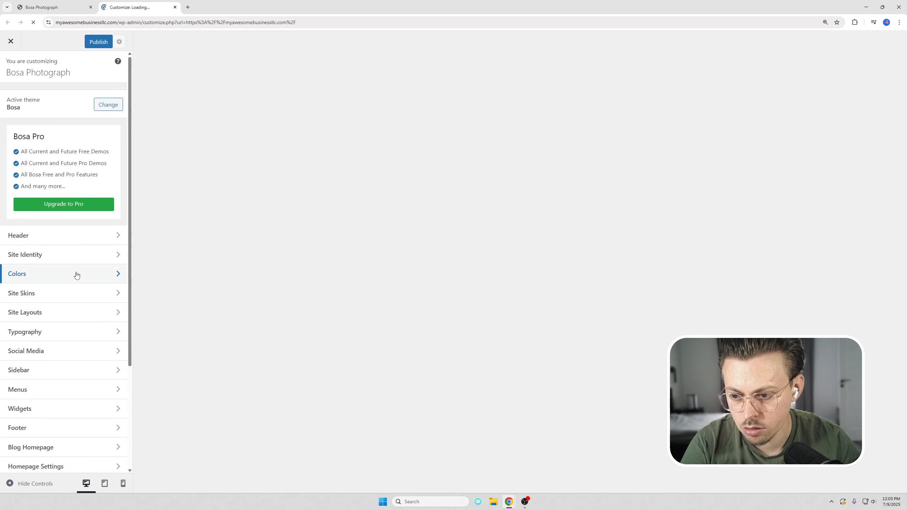
left_click(54, 255)
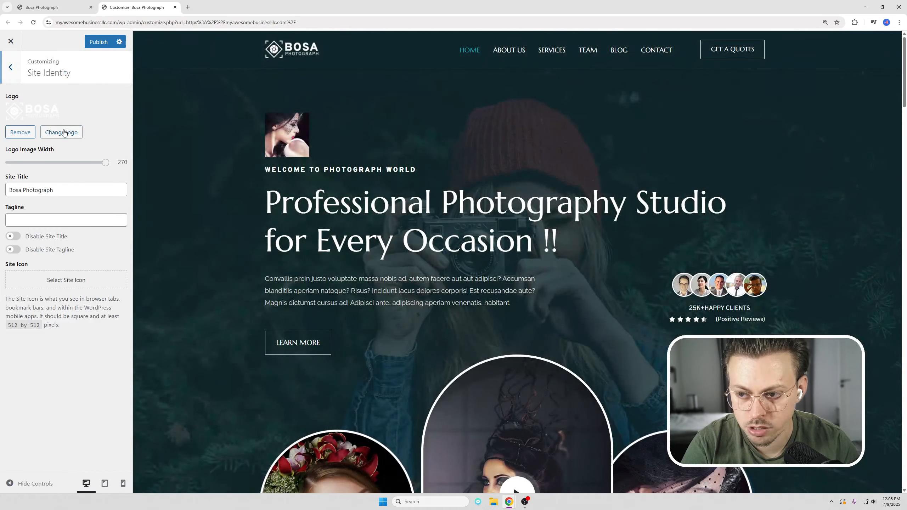
left_click(64, 133)
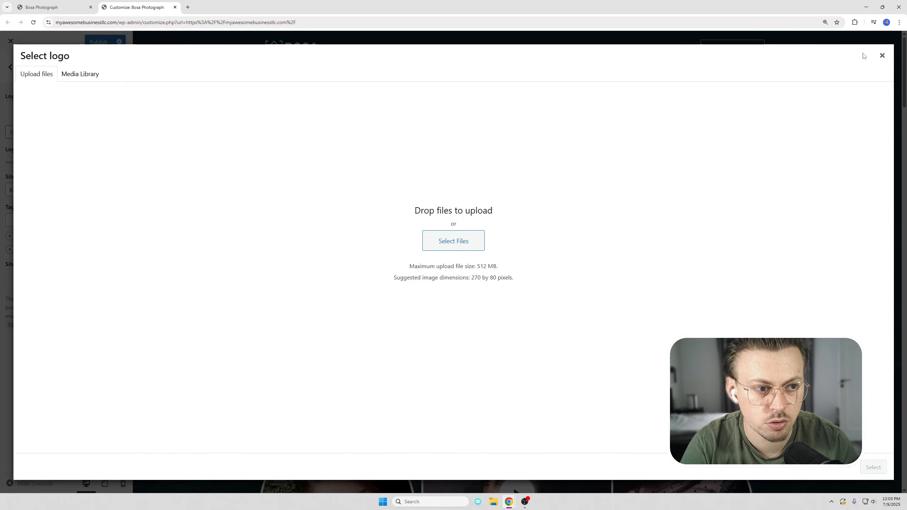
left_click(882, 56)
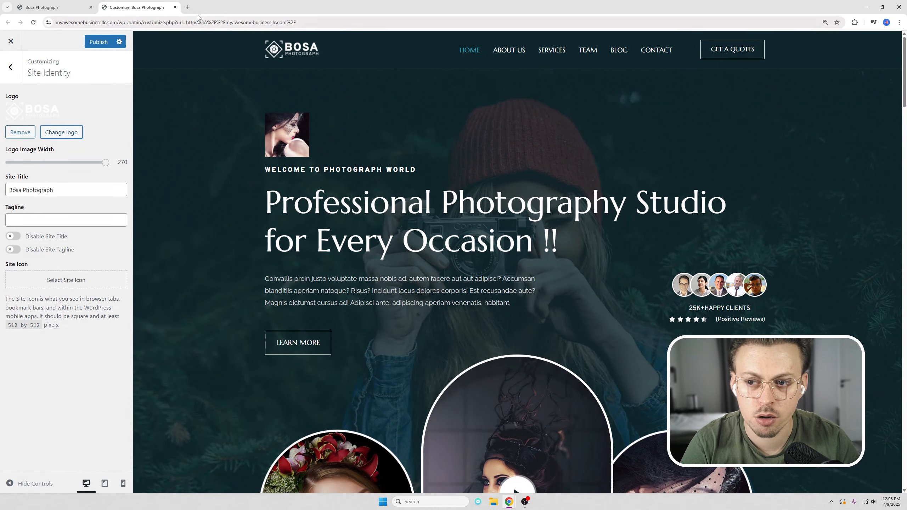
Open Canva in a new tab, search its templates for "photography logo", browse the designs, and close Canva.
left_click(188, 7)
type("can")
key("Return")
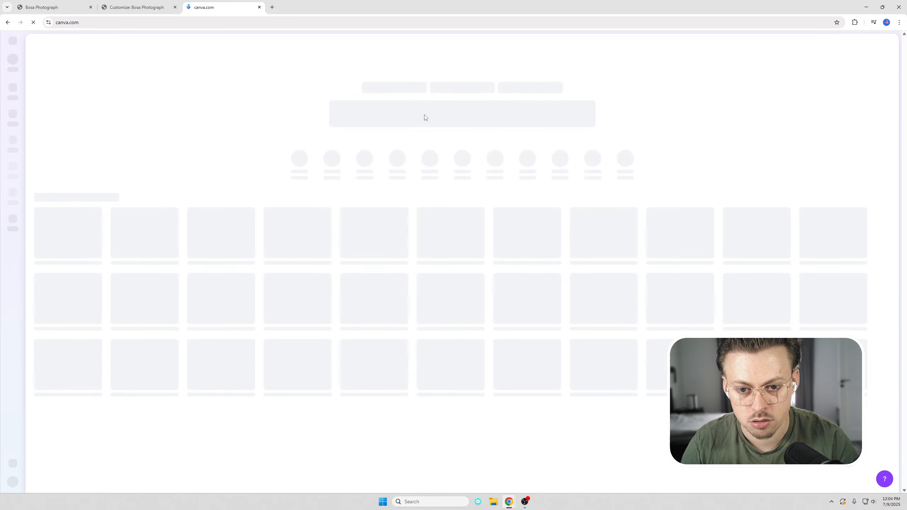
type("photogra")
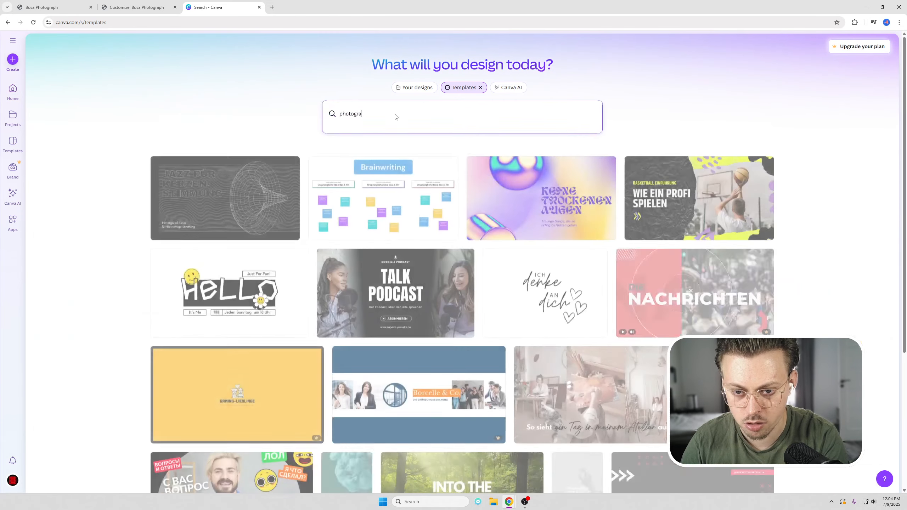
type("phy logo")
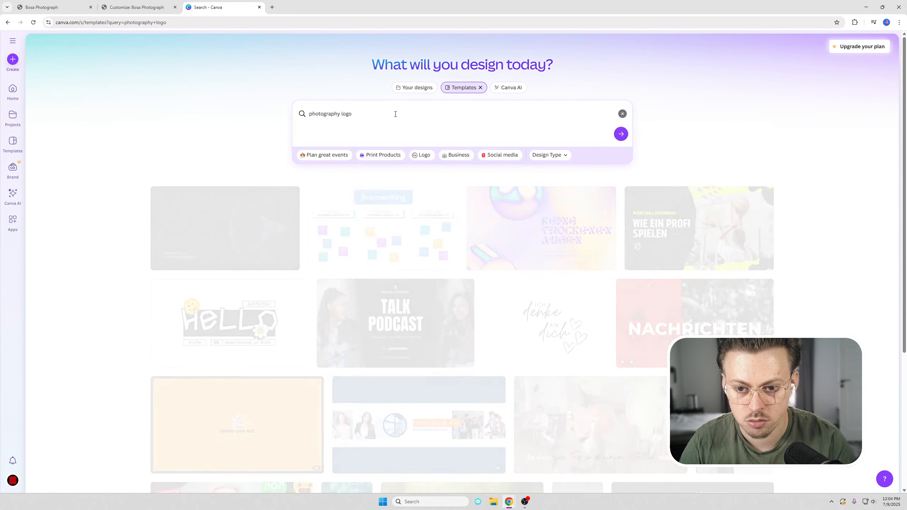
key("Return")
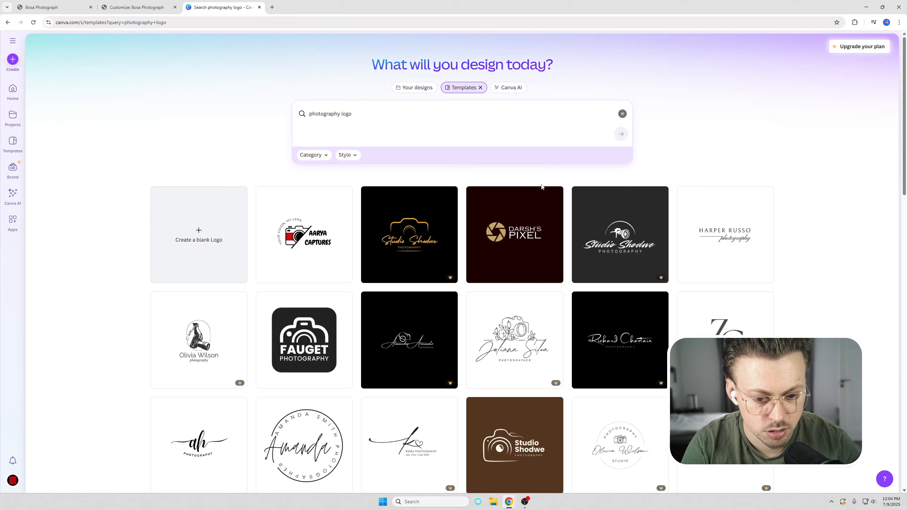
scroll(534, 185, "down", 6)
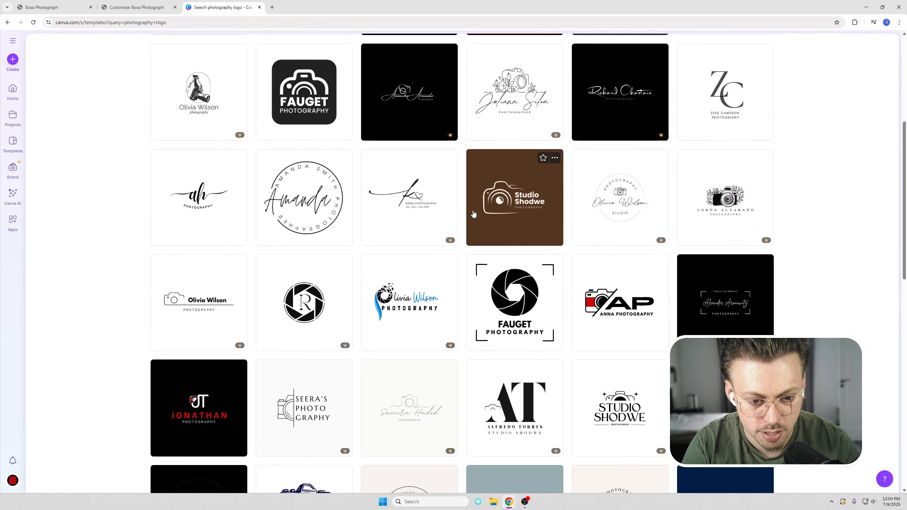
scroll(473, 213, "down", 3)
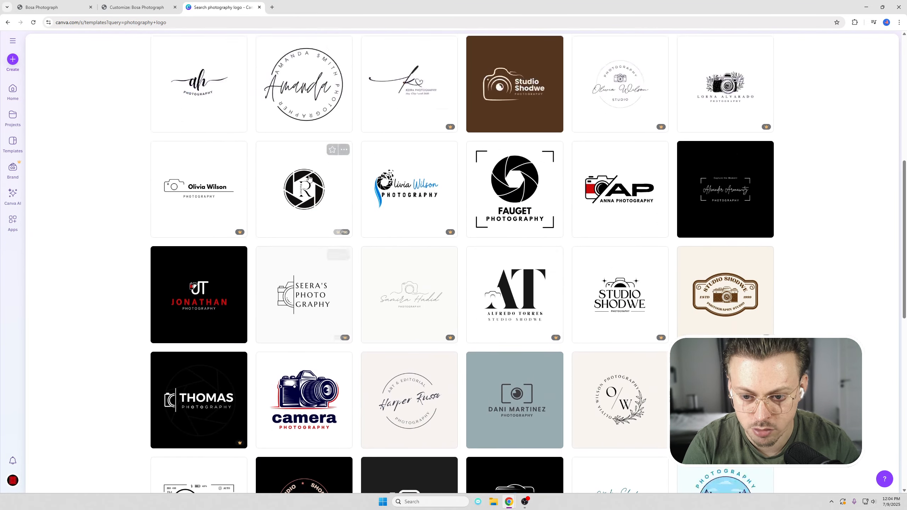
scroll(310, 178, "up", 3)
key("ctrl+w")
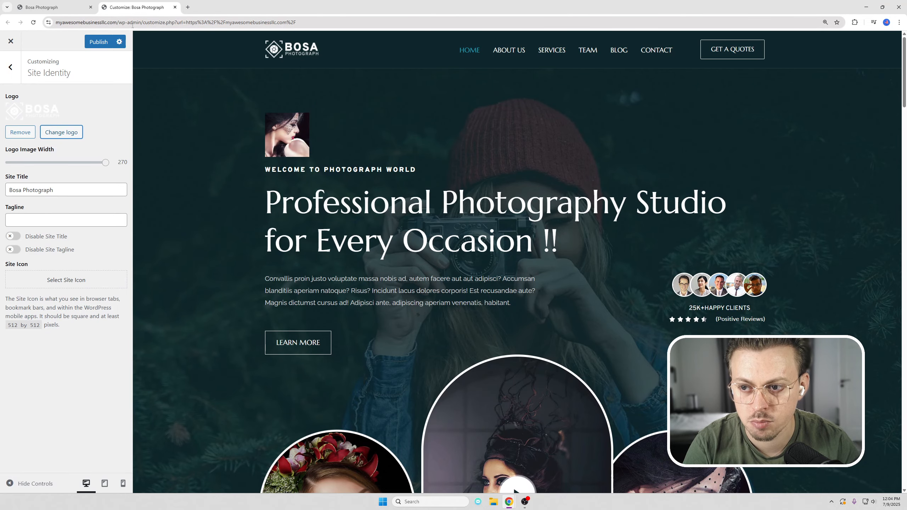
Leave the customizer for the live home page, open the Menus admin page in a separate tab, and dismiss its notices.
left_click_drag(119, 22, 313, 25)
key("BackSpace")
key("Return")
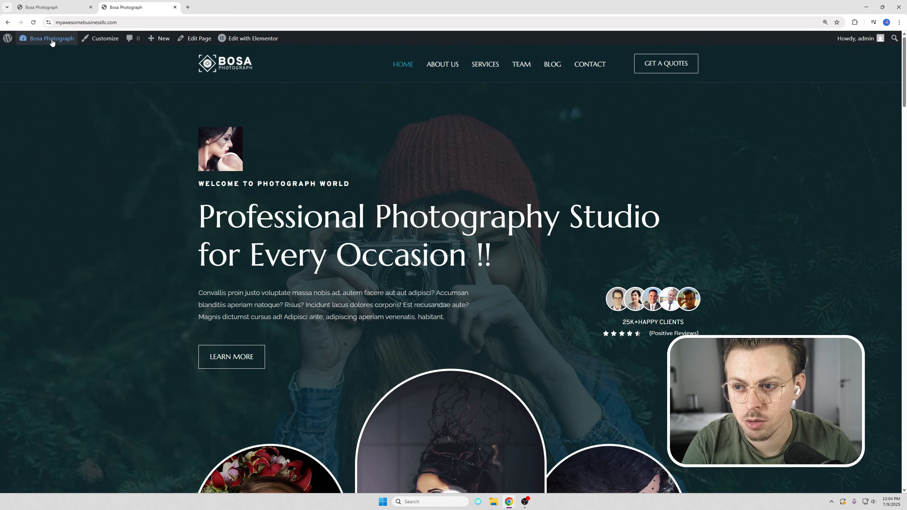
mouse_move(50, 39)
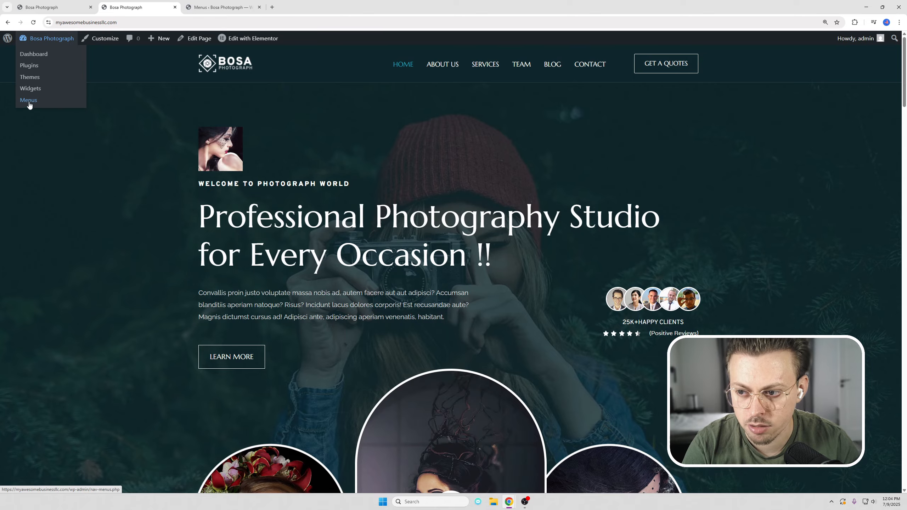
left_click(237, 4)
left_click(886, 144)
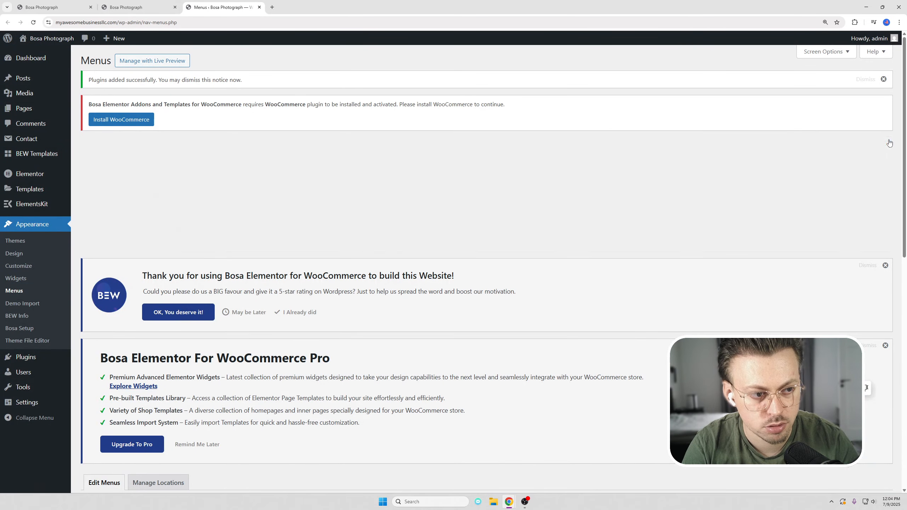
left_click(884, 80)
left_click(868, 119)
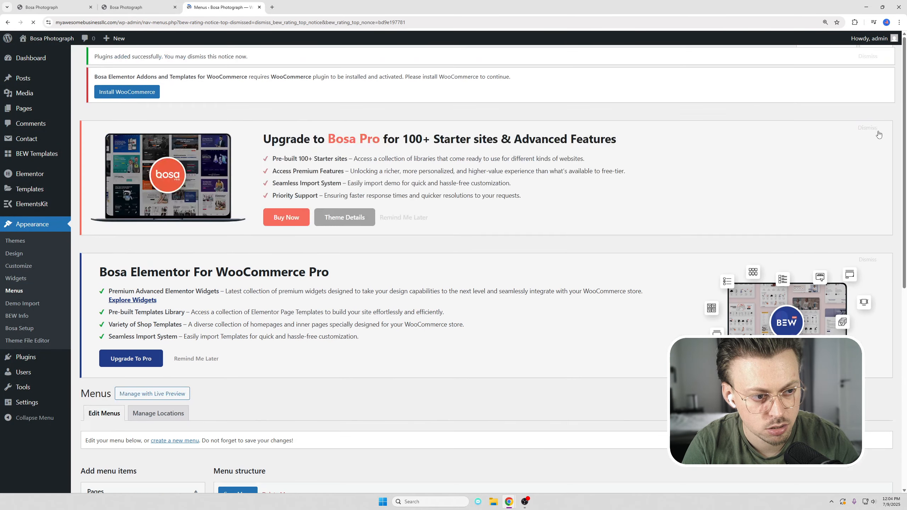
Compare the Header Menu items with the live site's navigation and remove the Blog item from the menu.
scroll(362, 211, "down", 10)
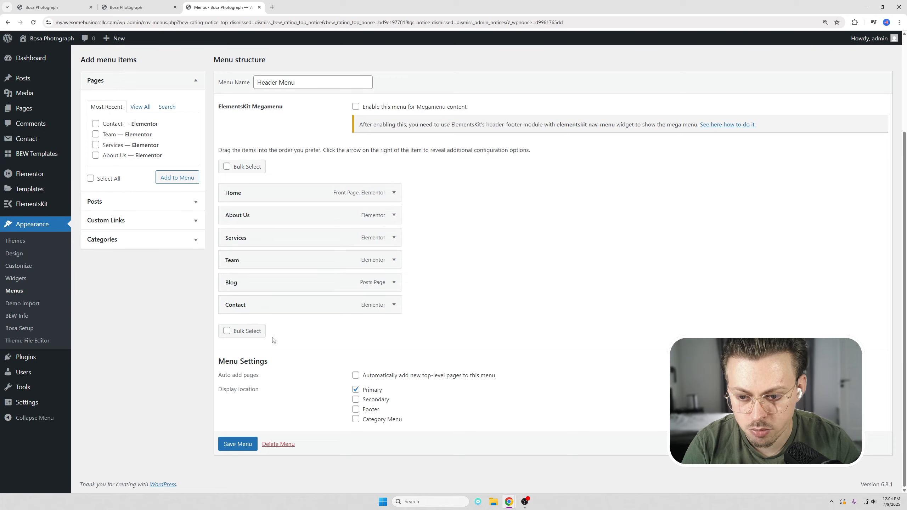
left_click(139, 7)
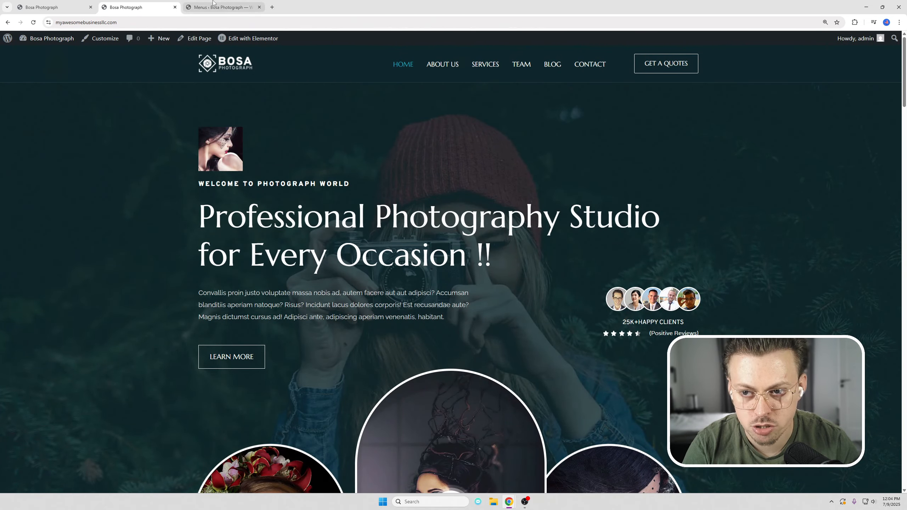
left_click(222, 7)
left_click(394, 283)
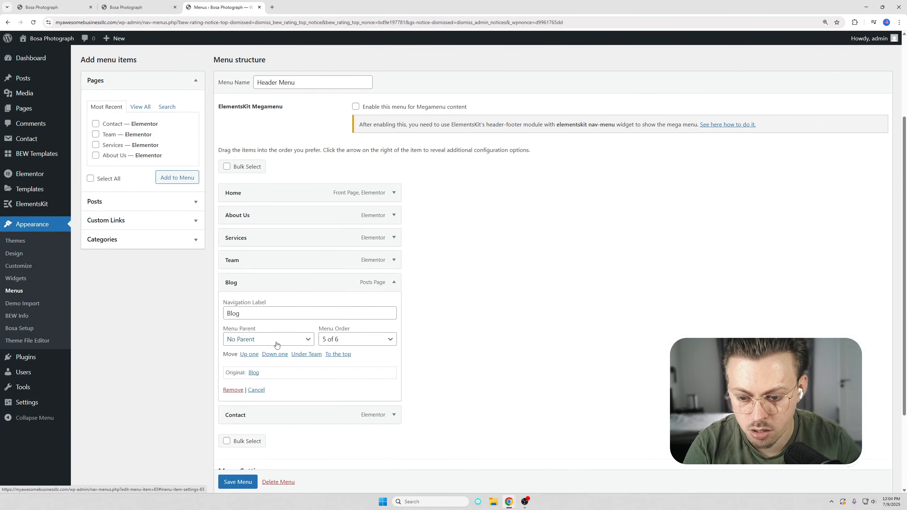
left_click(238, 393)
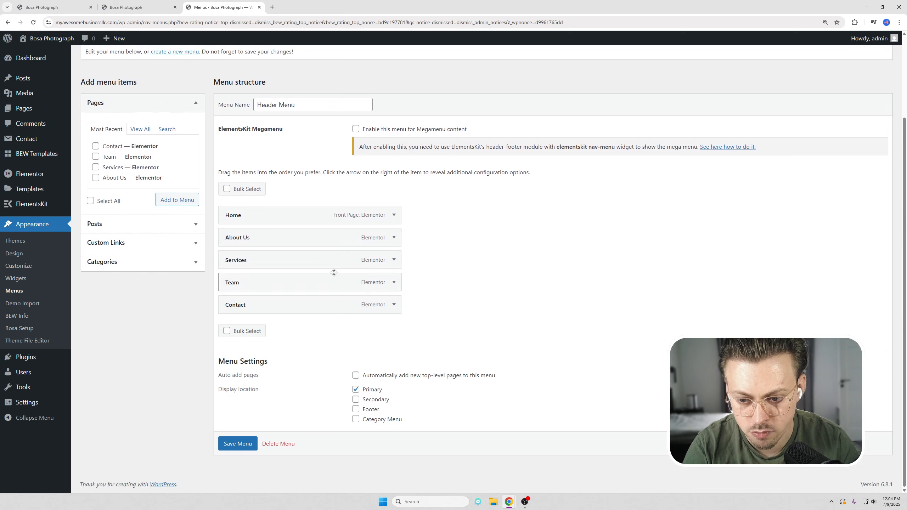
Review the Team item's settings, keep its place in the order, save the Header Menu, and check the live navigation.
left_click(394, 282)
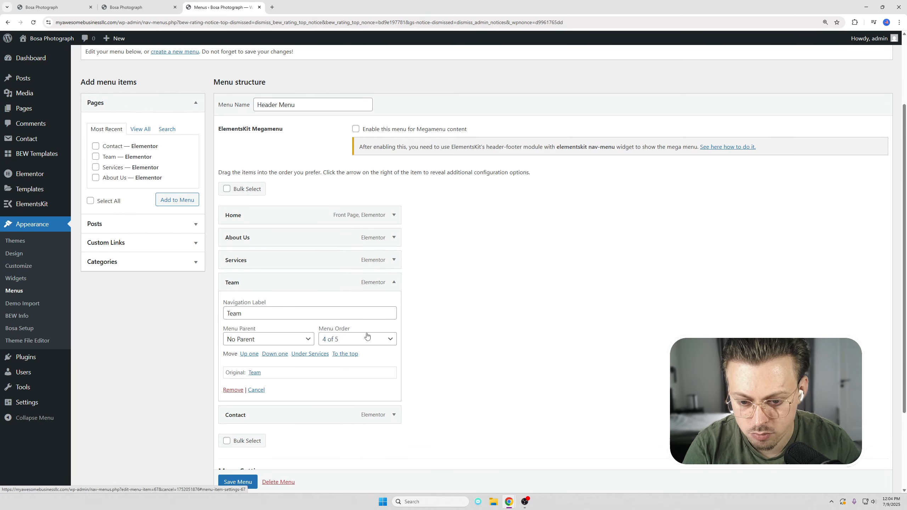
left_click(394, 283)
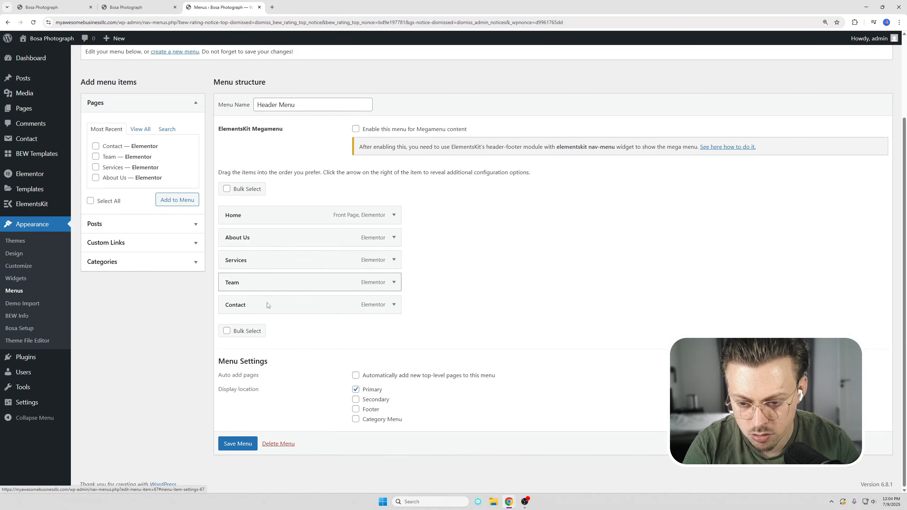
mouse_move(270, 282)
left_mouse_down()
mouse_move(308, 274)
mouse_move(301, 301)
mouse_move(273, 296)
mouse_move(273, 304)
mouse_move(271, 290)
left_mouse_up()
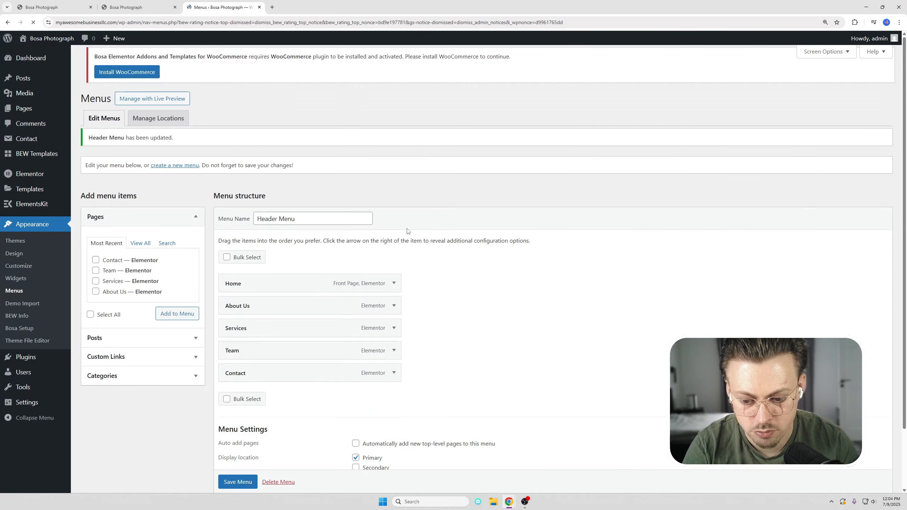
key("ctrl+shift+Tab")
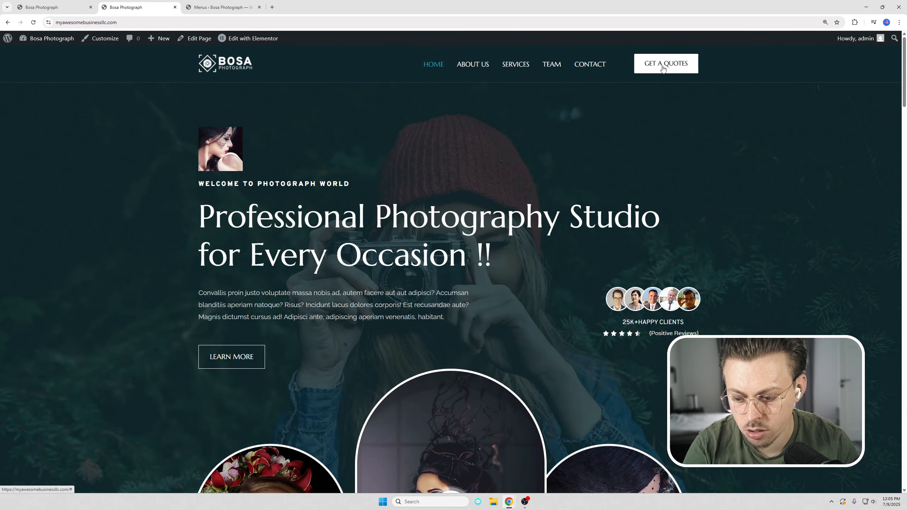
Open the Contact page in a separate tab and open the site's Header template for editing with Elementor.
left_click(590, 65)
mouse_move(260, 37)
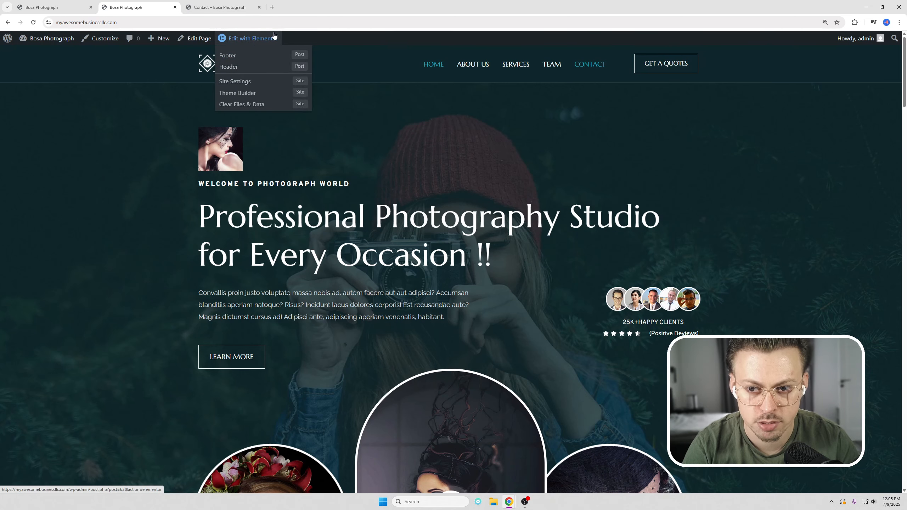
left_click(230, 67)
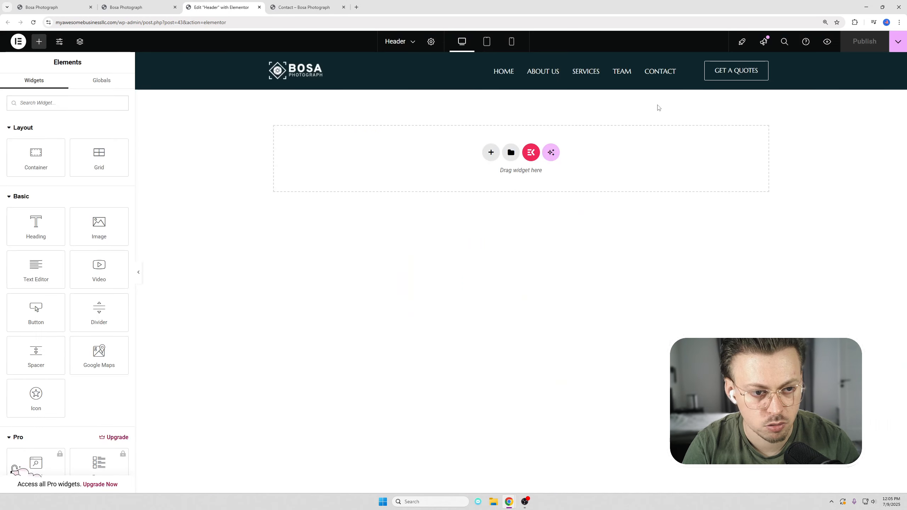
Set the header's Get a Quotes button link to the Contact page address, copied from the site's Contact tab.
left_click(732, 73)
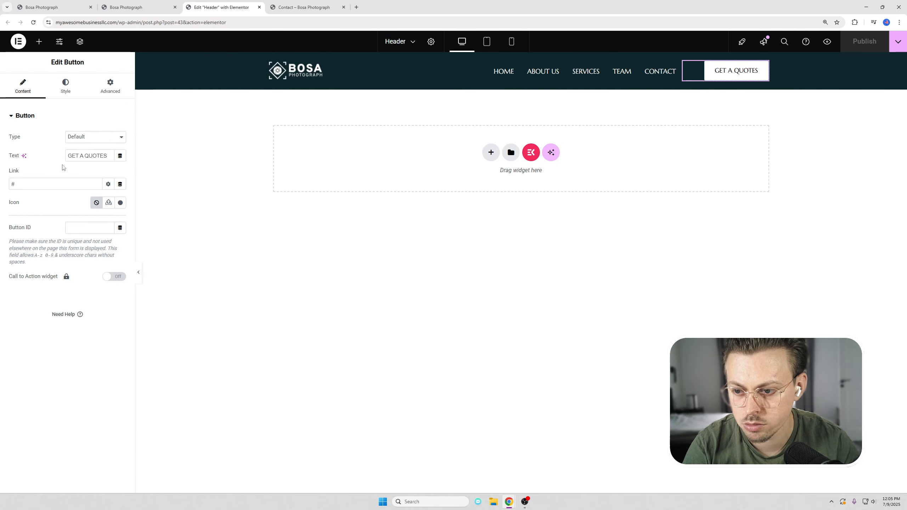
left_click_drag(110, 156, 67, 156)
left_click(34, 180)
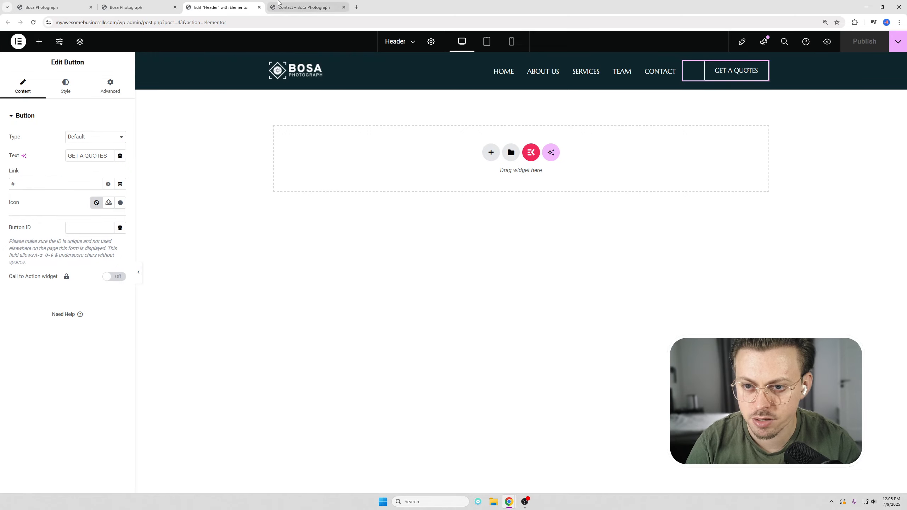
left_click(303, 7)
left_click(260, 23)
left_click(587, 66)
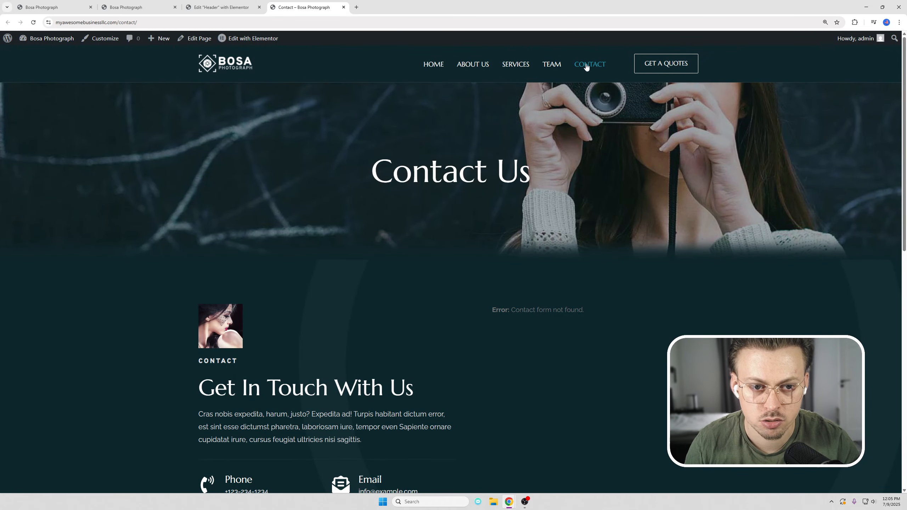
left_click(391, 23)
key("ctrl+c")
left_click(221, 8)
key("ctrl+a")
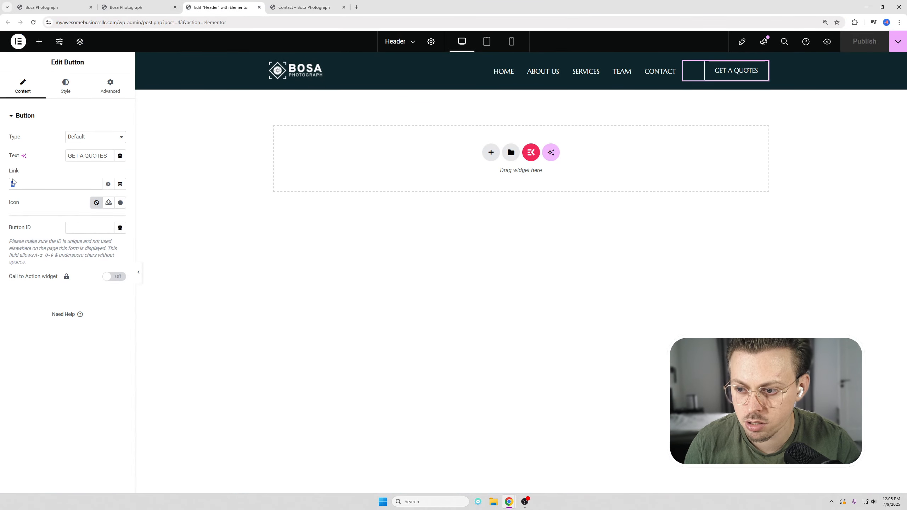
key("ctrl+v")
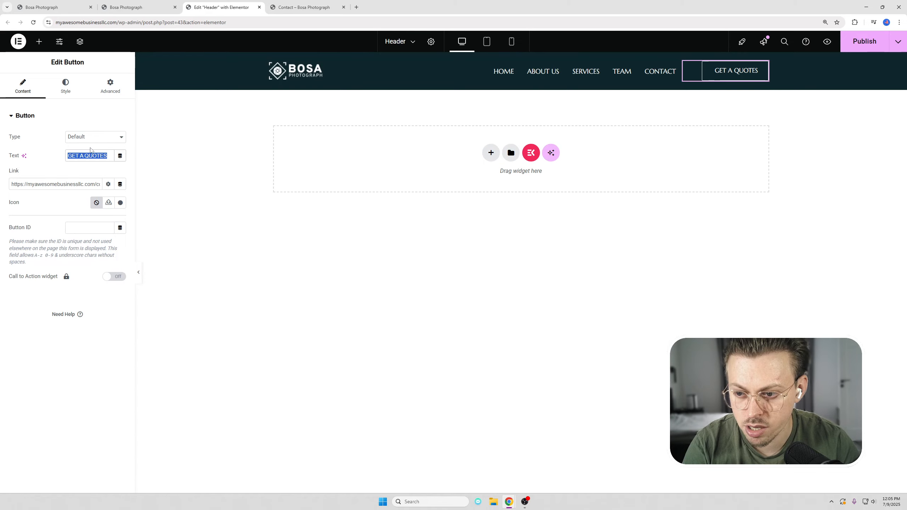
Try deleting the Get a Quotes button and its container from the header, and undo both deletions.
right_click(716, 69)
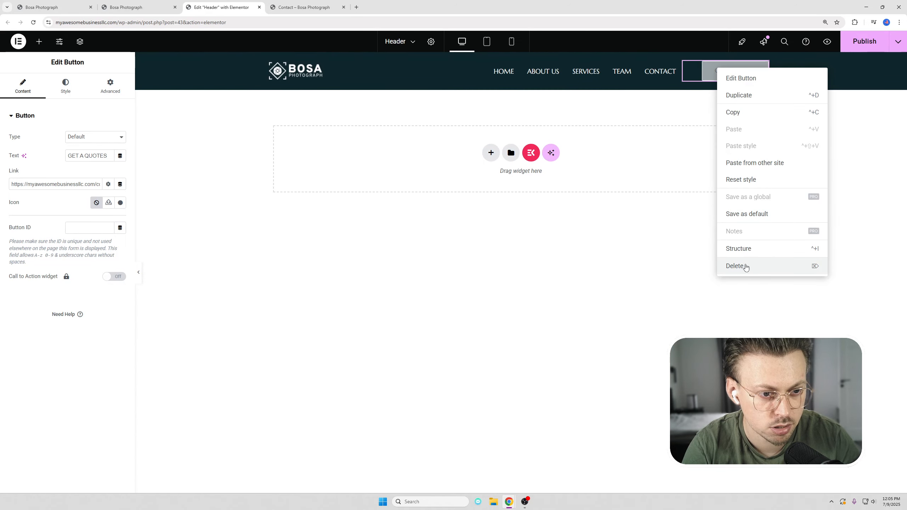
left_click(746, 268)
right_click(688, 68)
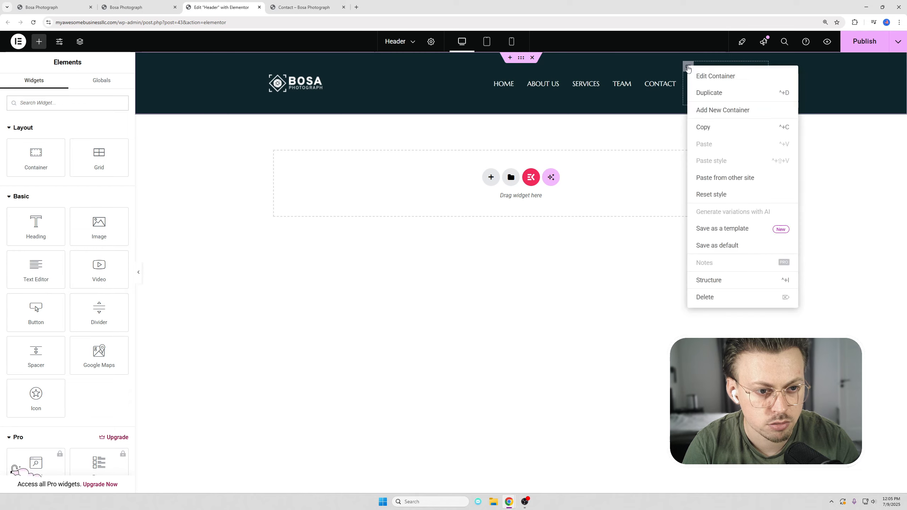
left_click(711, 298)
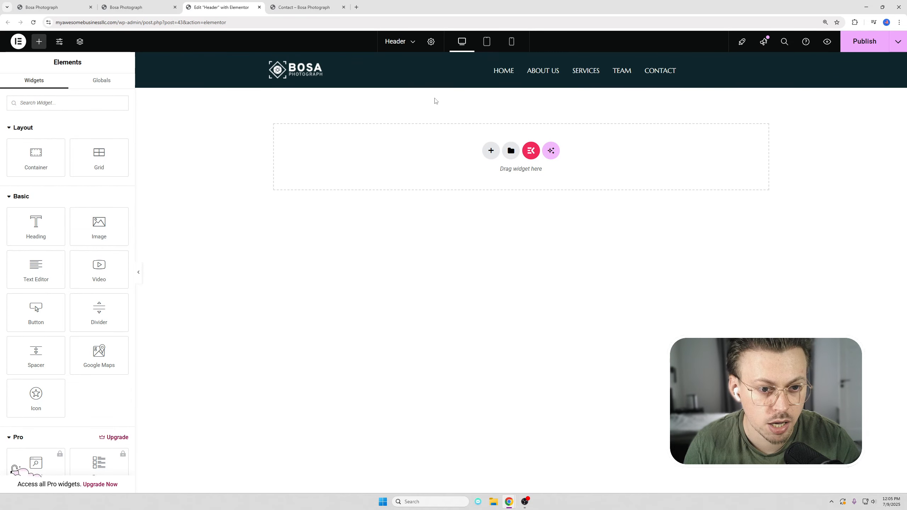
key("ctrl+z")
key("ctrl+z")
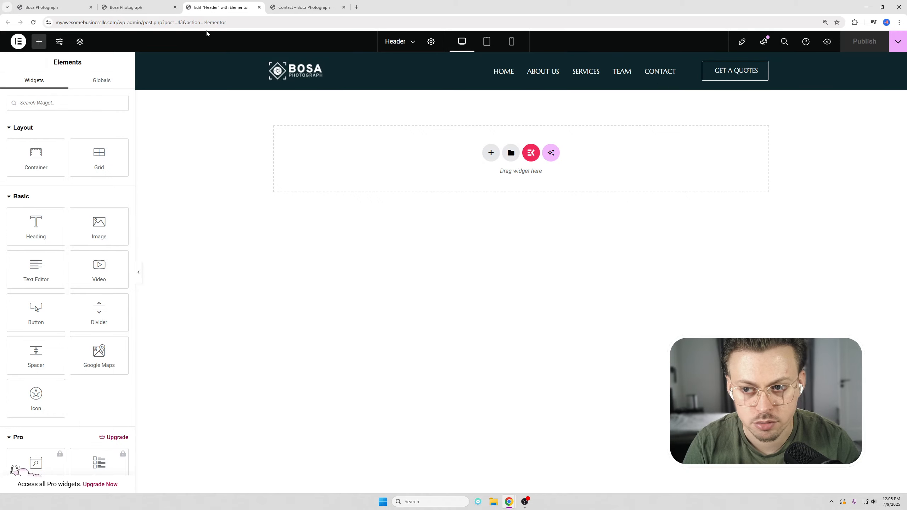
Open the site's homepage, go to its footer, and open the Footer template for editing with Elementor.
left_click_drag(120, 20, 272, 20)
key("BackSpace")
key("Return")
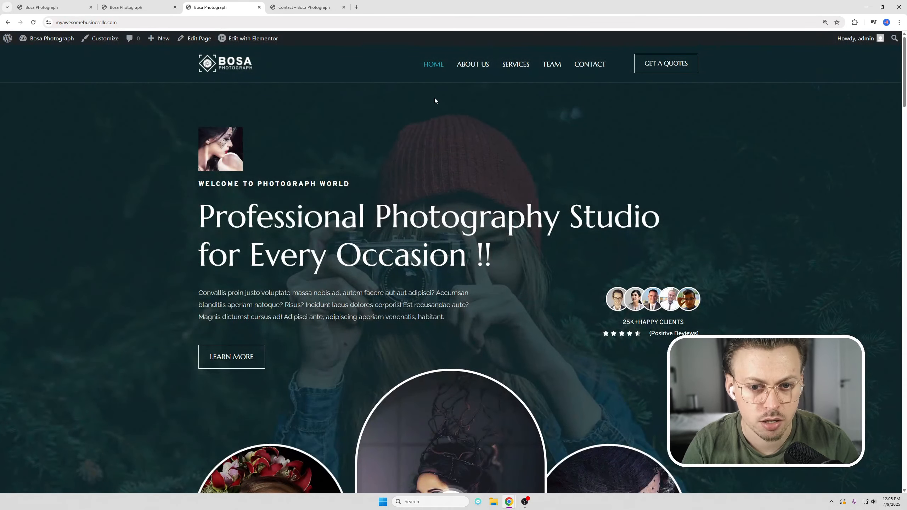
key("End")
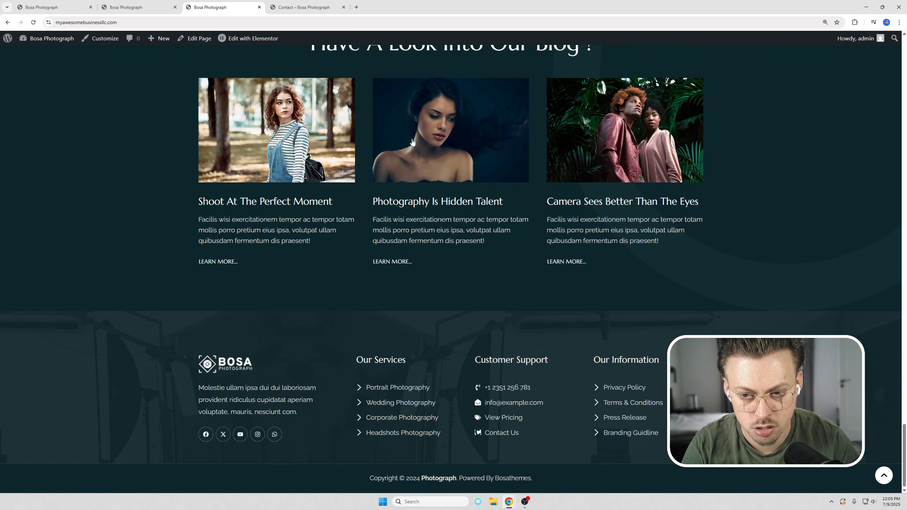
mouse_move(254, 41)
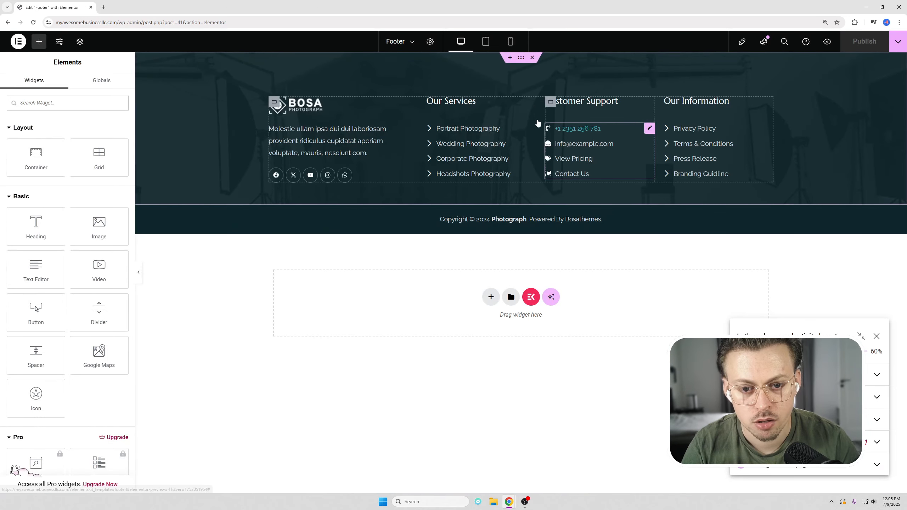
Open the footer's Site Logo settings and dismiss the Launchpad Checklist and its reminder.
left_click(395, 104)
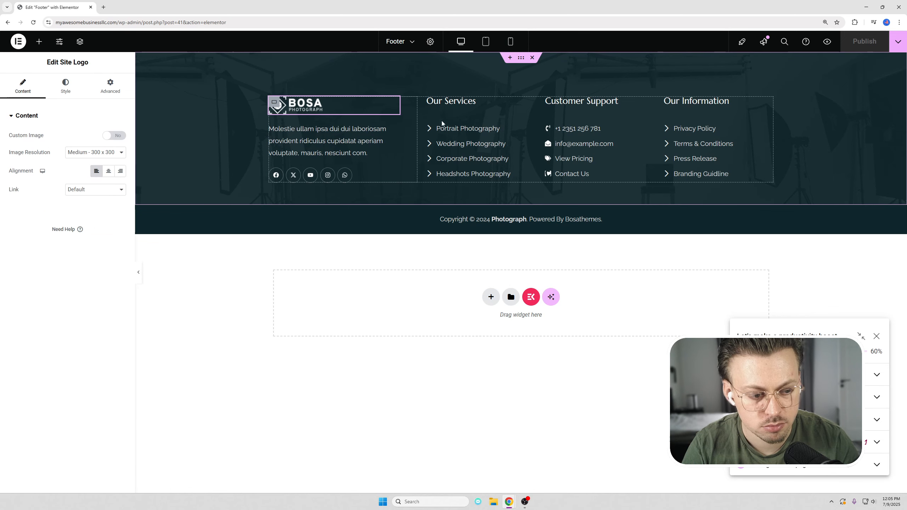
left_click(877, 337)
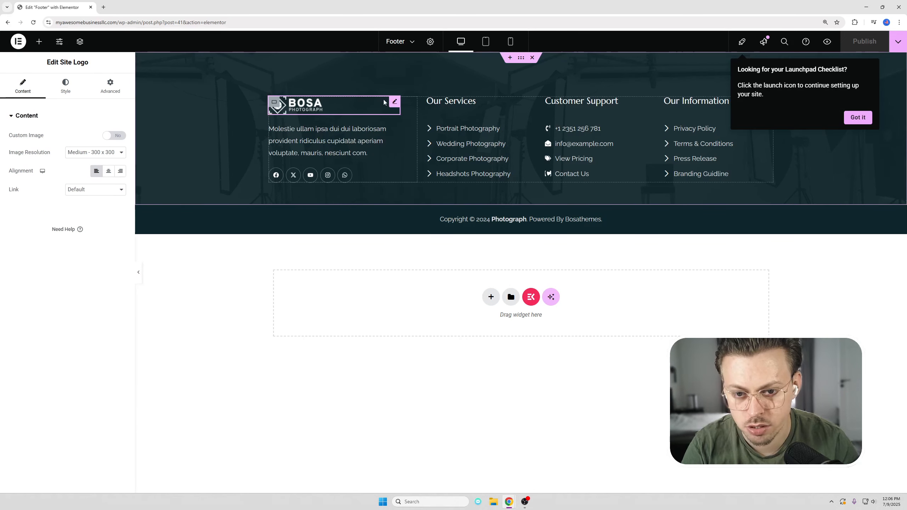
left_click(858, 118)
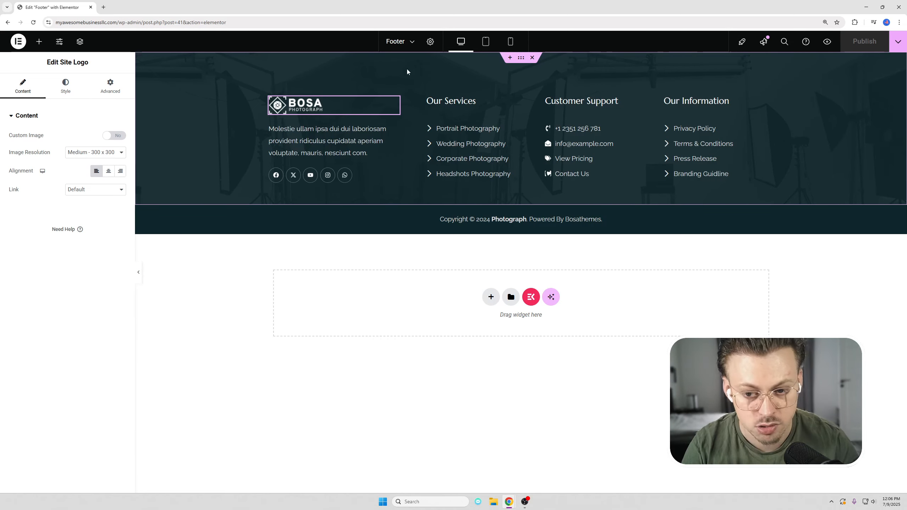
Shorten the footer description below the logo by deleting "aperiam voluptate, mauris, nesciunt com" from its end.
left_click(395, 129)
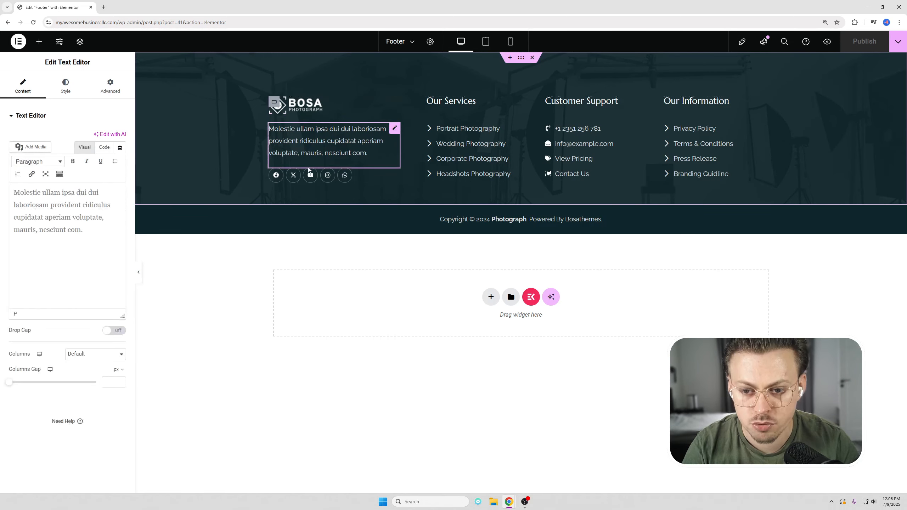
left_click_drag(44, 217, 70, 231)
key("BackSpace")
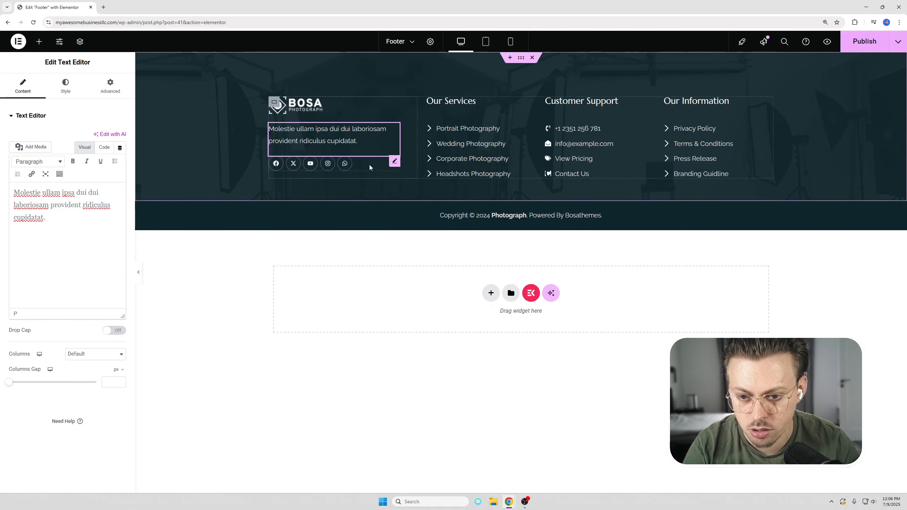
Remove the Whatsapp icon from the footer's social icons and review the Instagram icon's link settings.
left_click(394, 162)
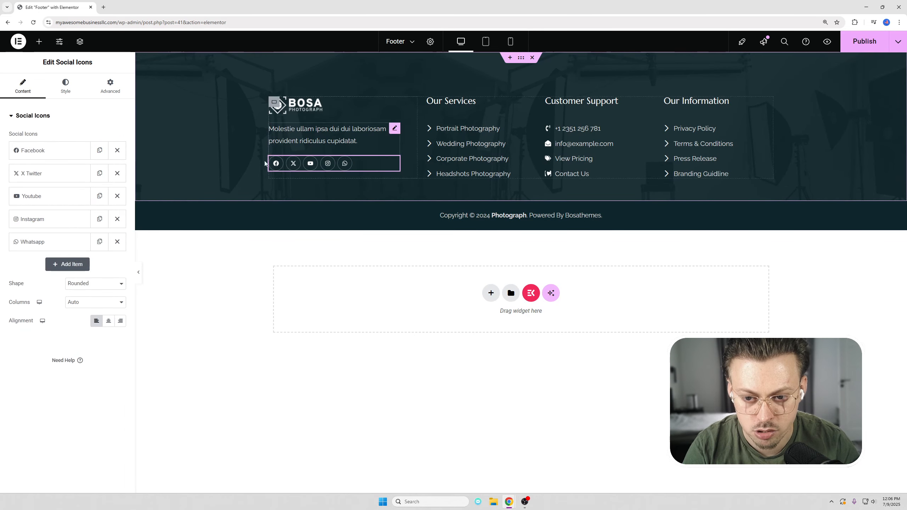
left_click(61, 242)
left_click(117, 242)
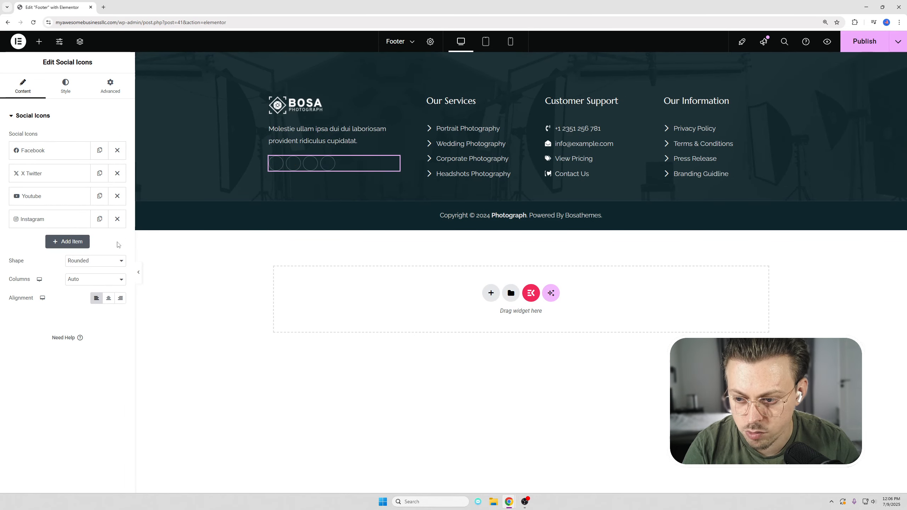
left_click(58, 221)
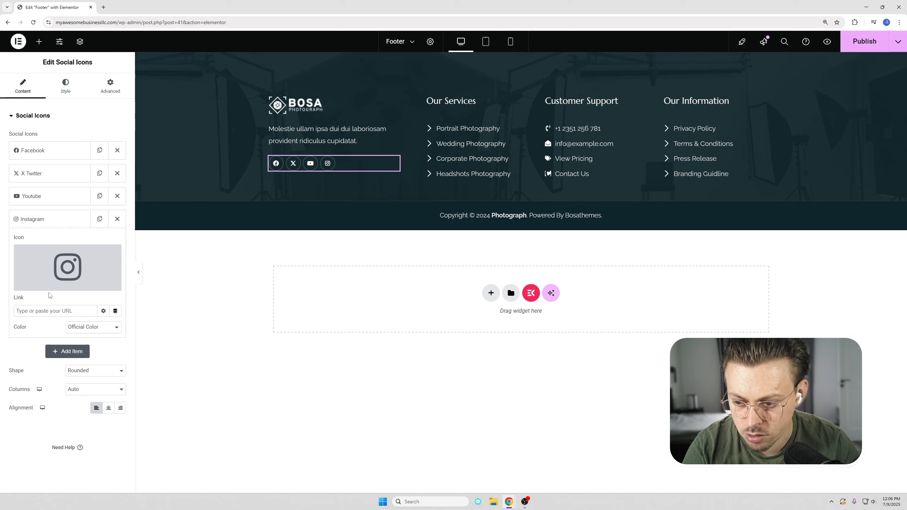
left_click(58, 222)
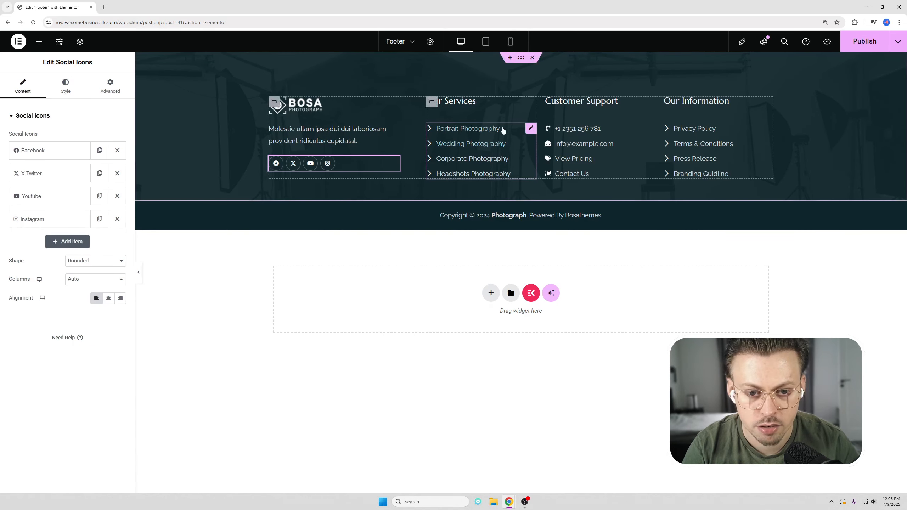
Remove Corporate Photography from the Our Services list and open the View Pricing item in the Customer Support list.
left_click(531, 129)
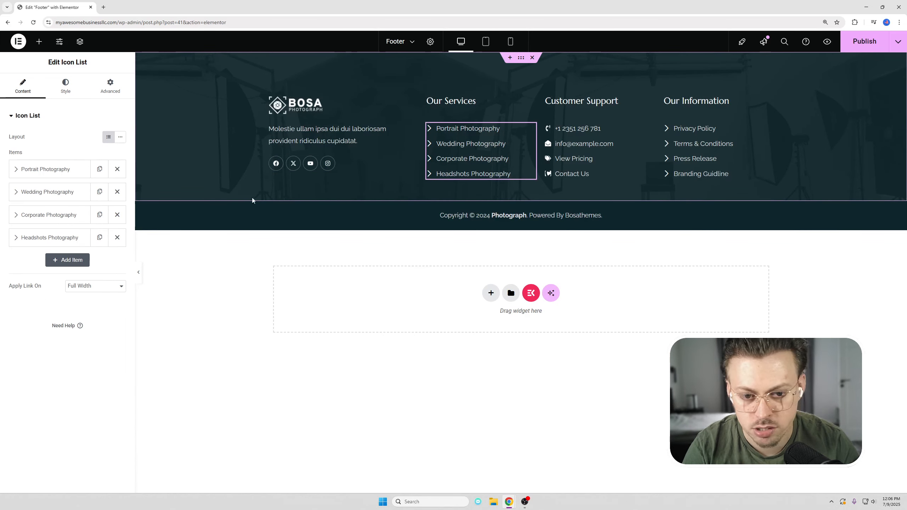
left_click(53, 215)
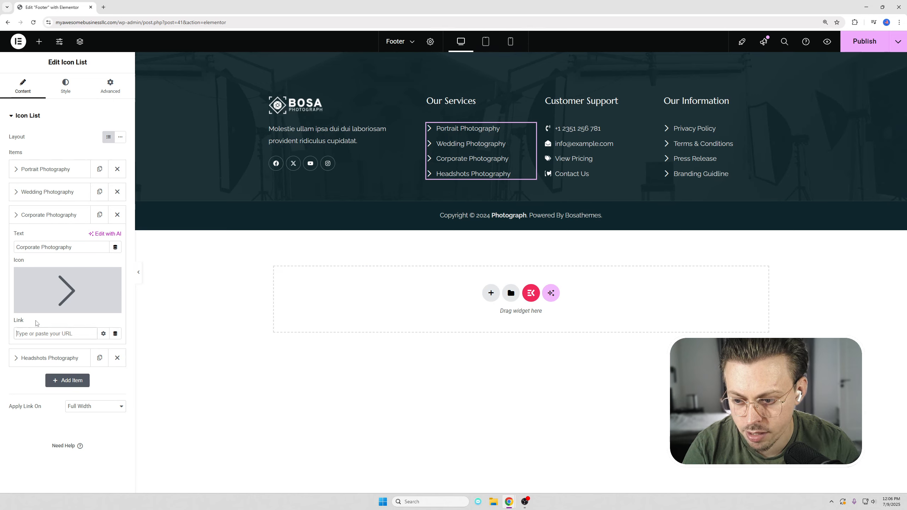
left_click(54, 215)
left_click(117, 215)
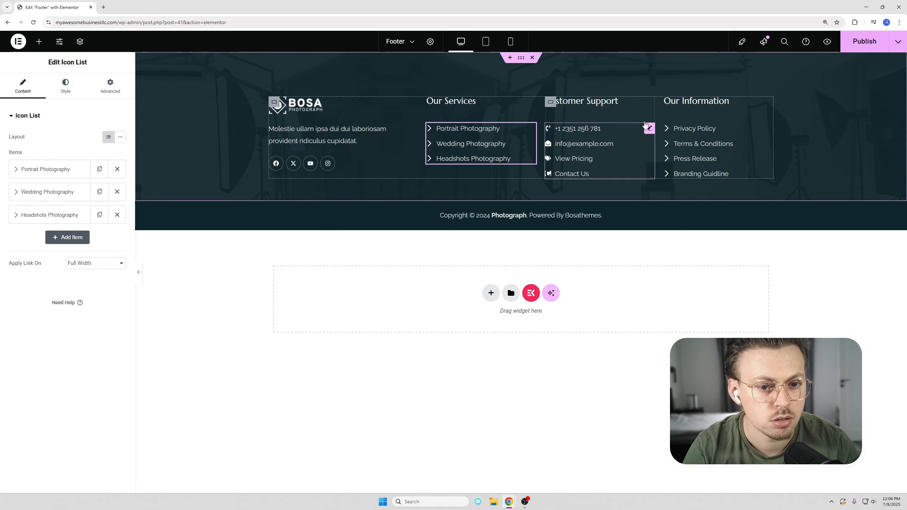
left_click(649, 128)
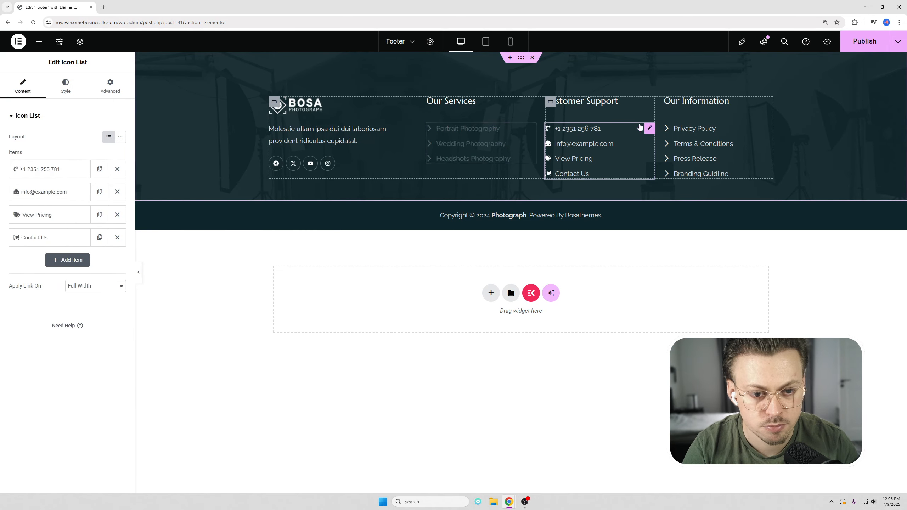
left_click(53, 211)
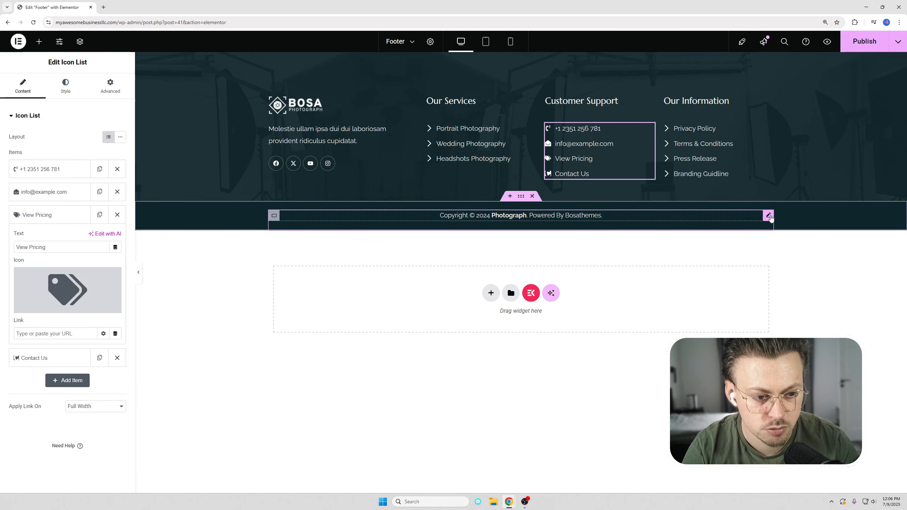
Remove the "Powered By Bosathemes." text from the footer's copyright line and publish the footer.
left_click(769, 216)
left_click_drag(92, 205, 13, 206)
key("BackSpace")
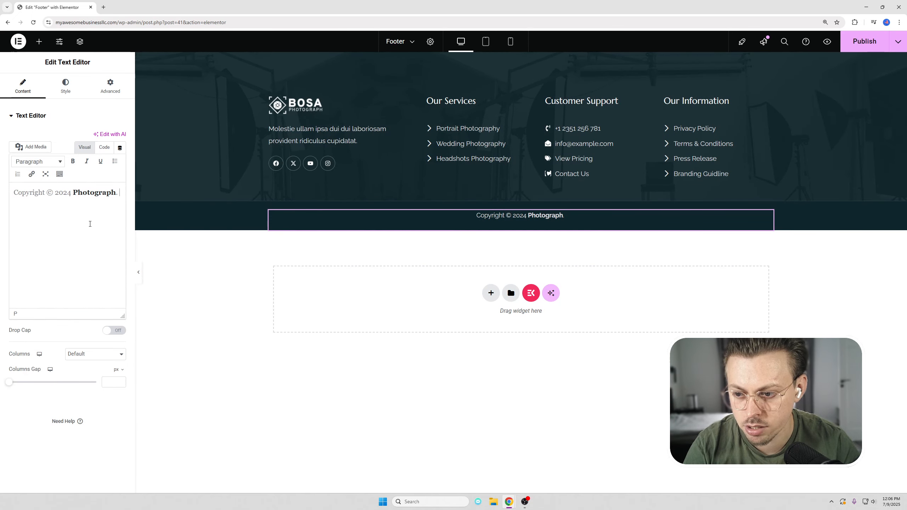
left_click(850, 41)
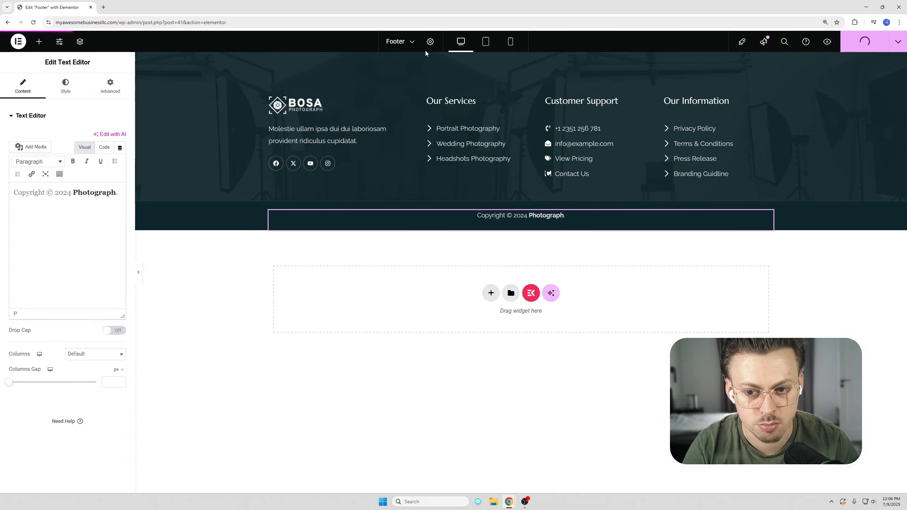
Open the live homepage and look through its sections.
left_click_drag(117, 22, 347, 19)
key("BackSpace")
key("Return")
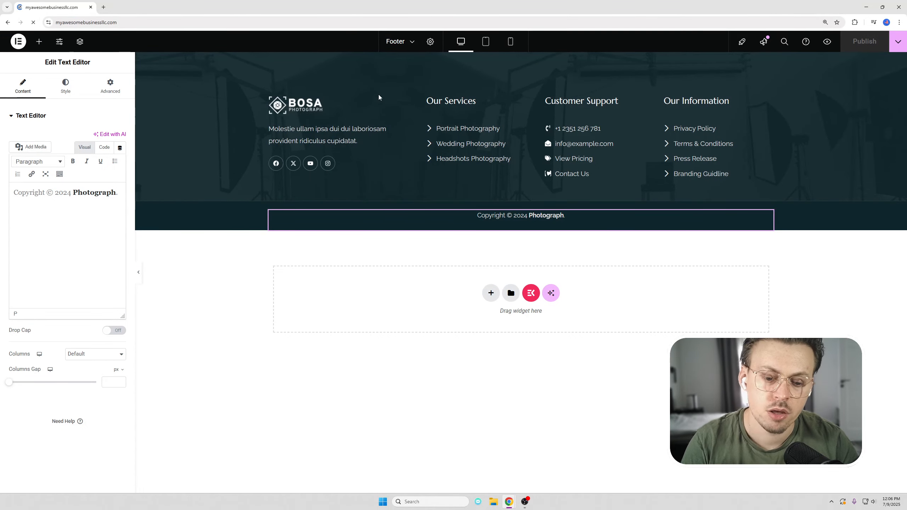
scroll(445, 204, "down", 5)
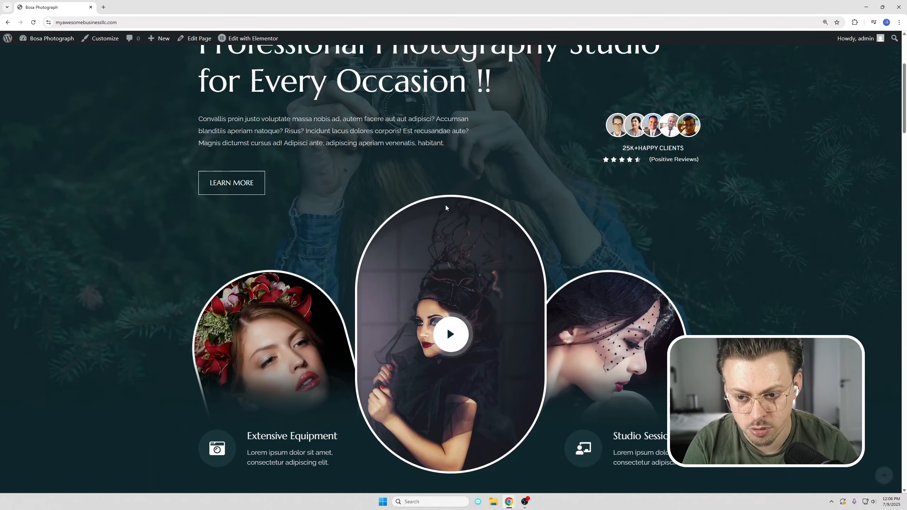
scroll(445, 205, "down", 15)
scroll(446, 205, "up", 5)
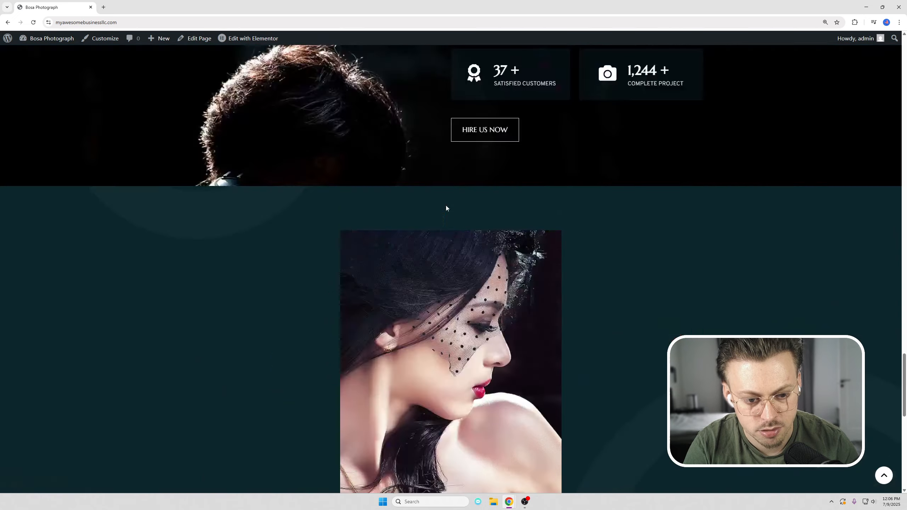
scroll(446, 208, "up", 10)
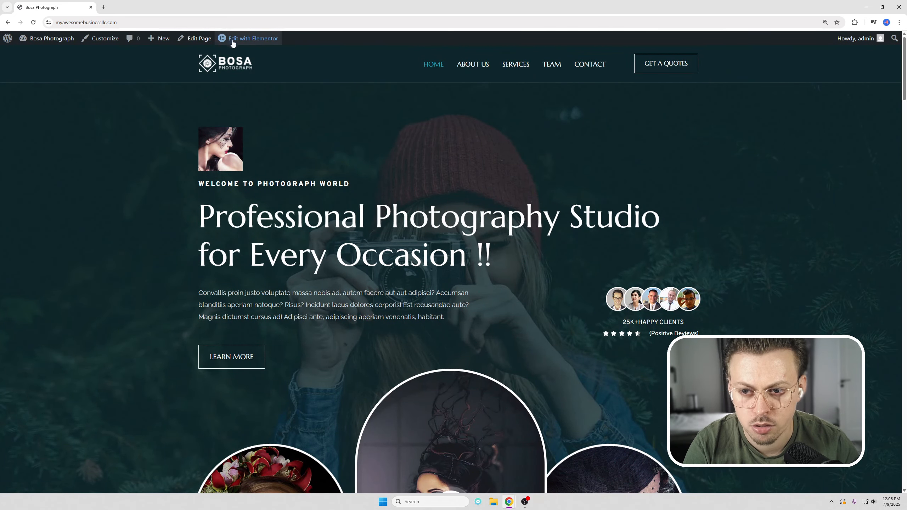
Open the Home page for editing with Elementor and go to its hero section.
left_click(273, 38)
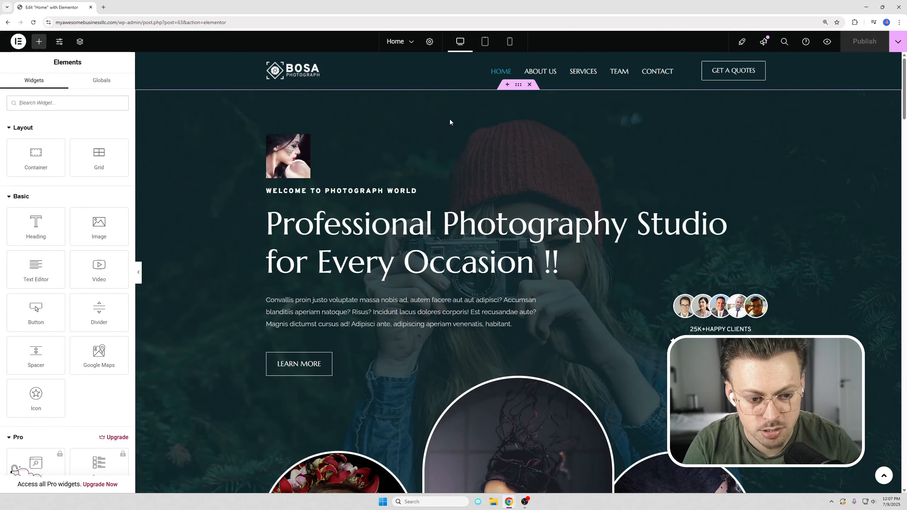
scroll(449, 119, "down", 4)
scroll(417, 161, "up", 3)
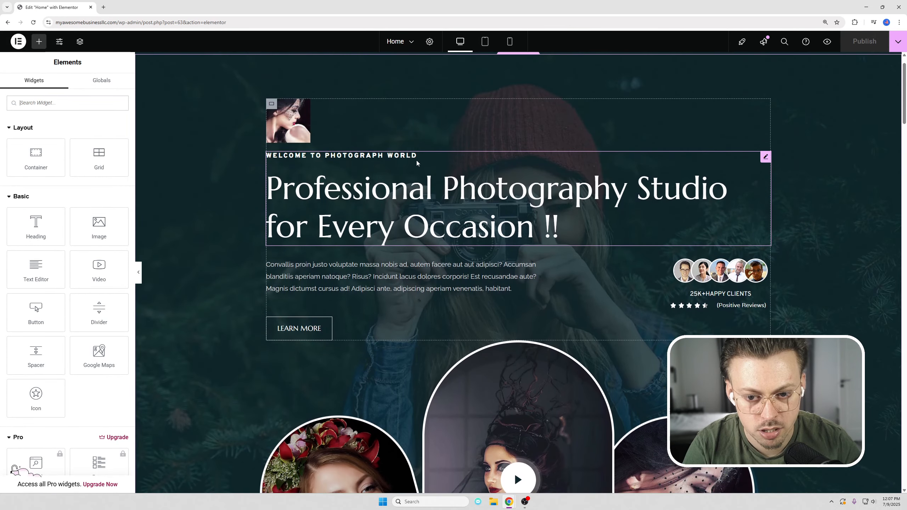
Examine the hero heading's title and subtitle content settings and its title, focused title and typography style options.
left_click(358, 160)
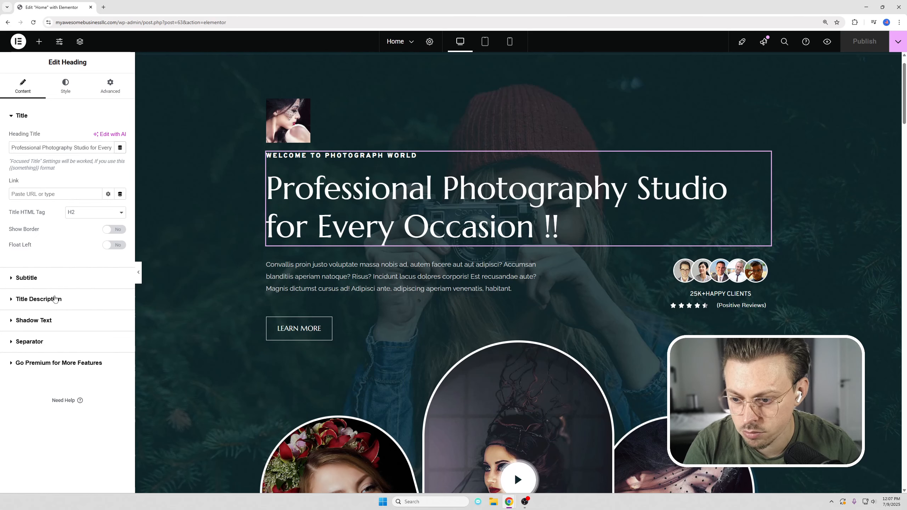
left_click(55, 299)
left_click(38, 139)
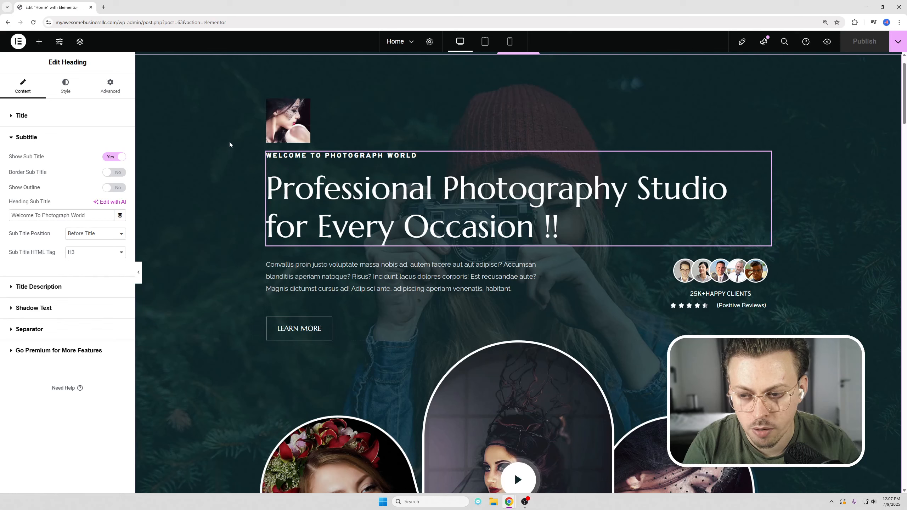
left_click(65, 85)
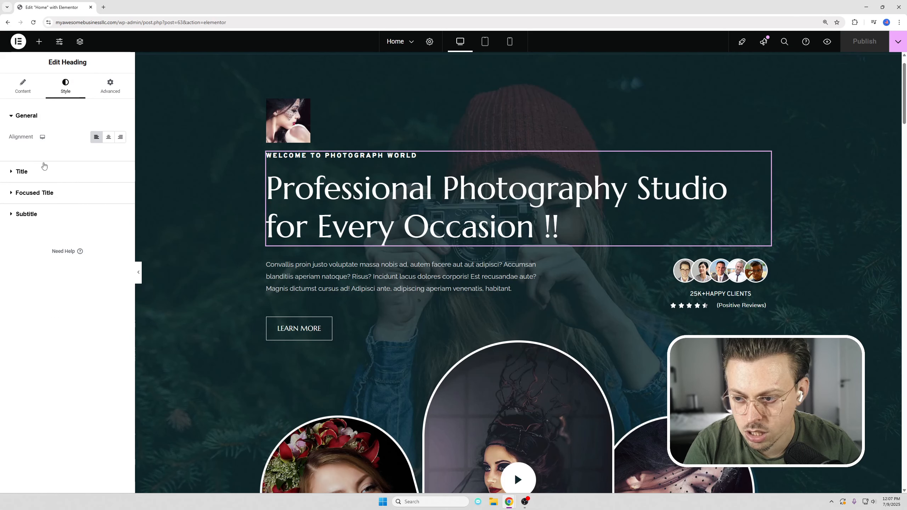
left_click(37, 171)
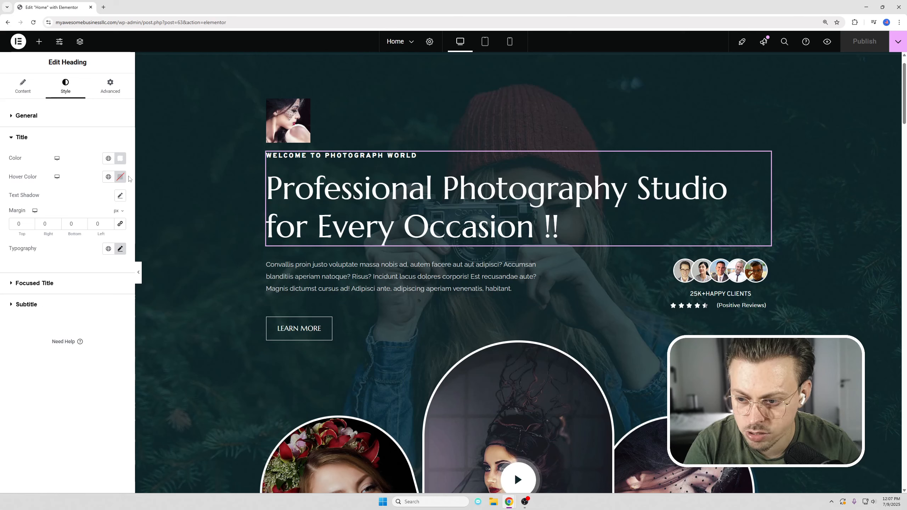
left_click(29, 285)
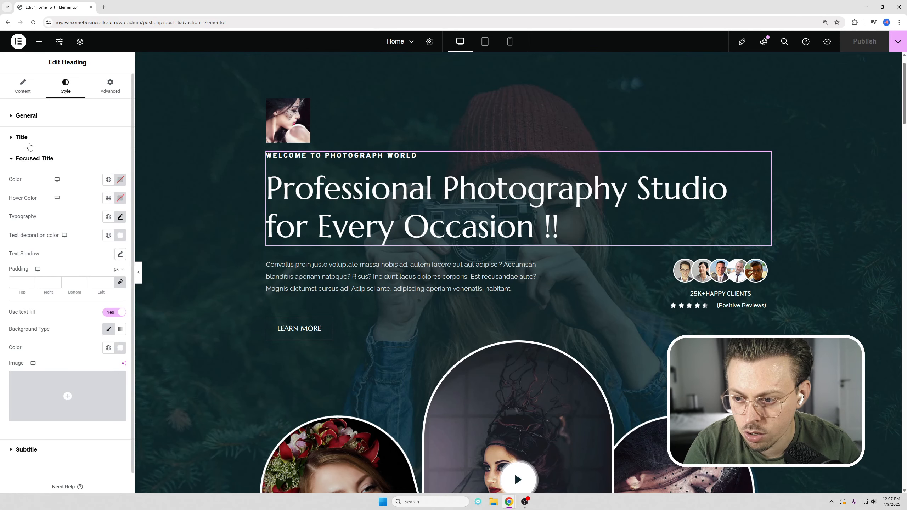
left_click(21, 137)
left_click(121, 249)
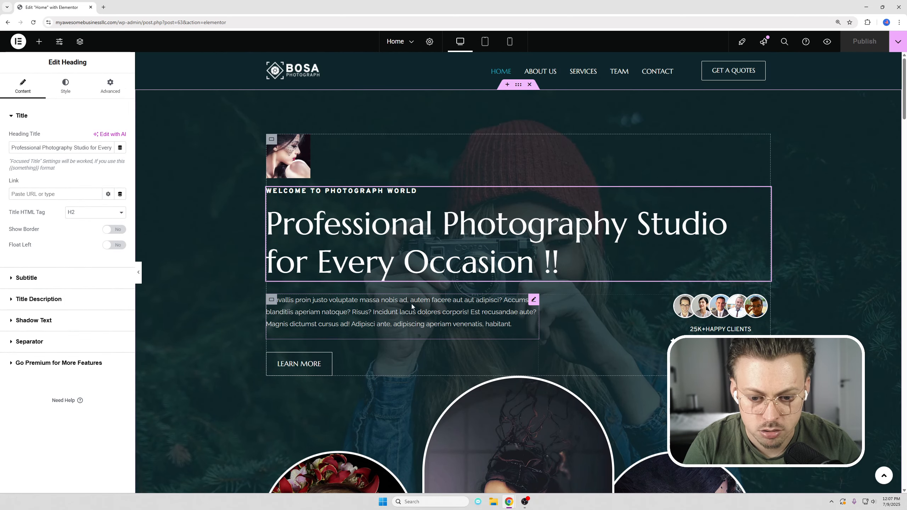
Delete the hero's Learn More button and its empty container, and undo both deletions.
left_click(411, 304)
scroll(363, 348, "down", 2)
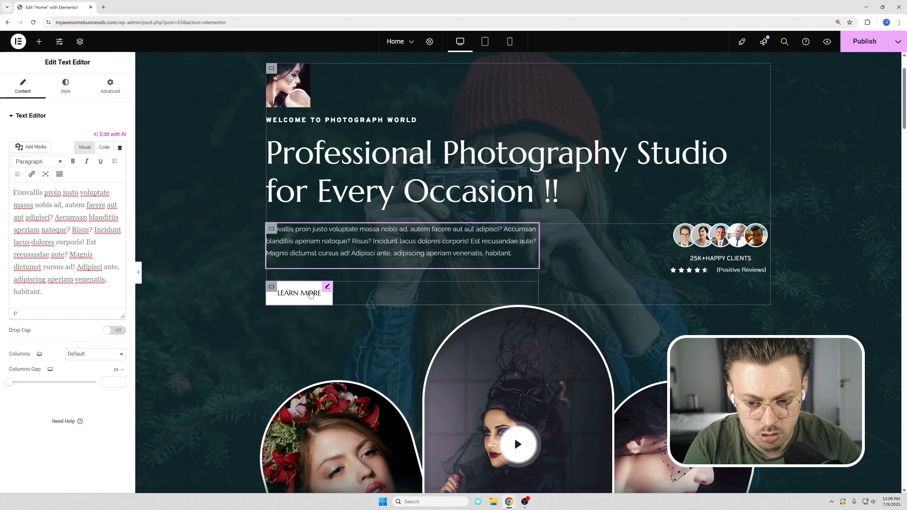
right_click(312, 290)
left_click(352, 479)
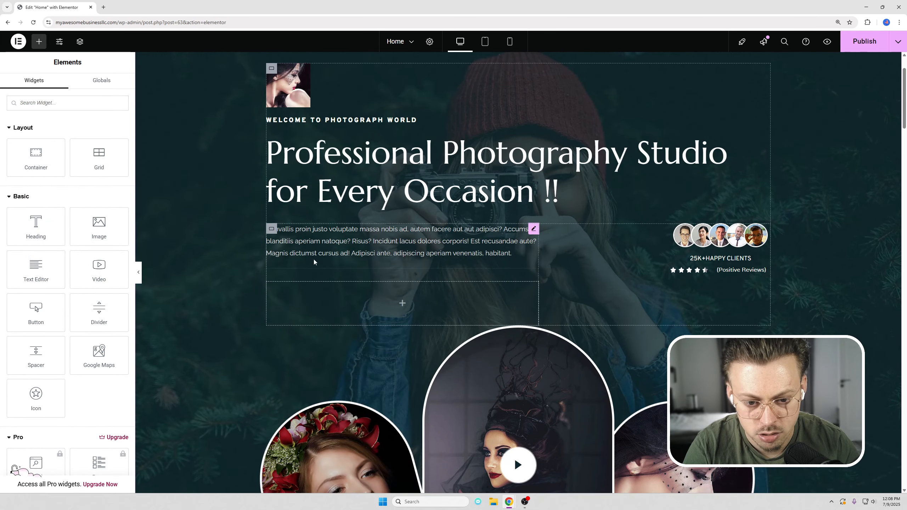
right_click(413, 292)
right_click(272, 288)
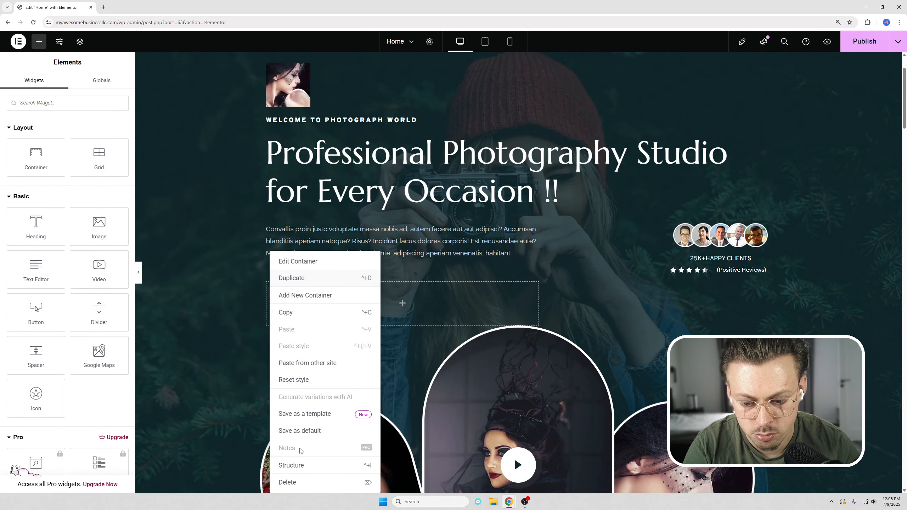
left_click(297, 483)
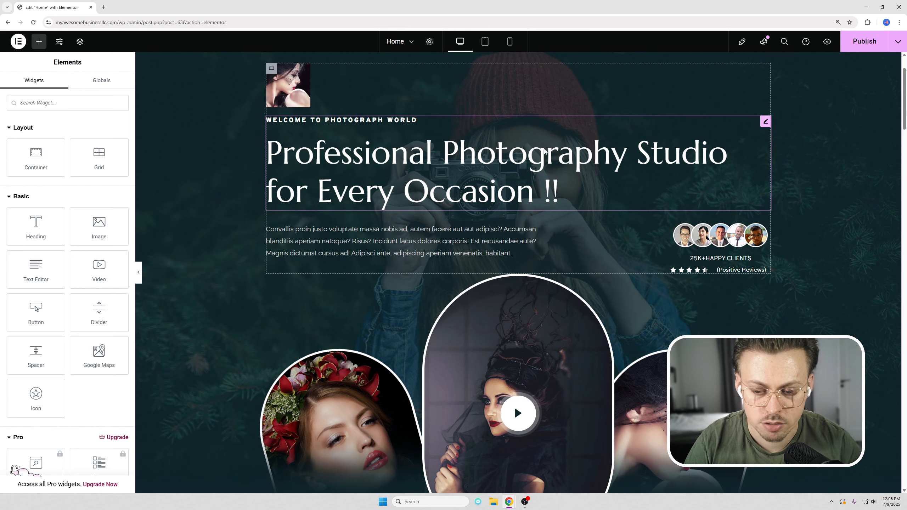
key("ctrl+z")
key("ctrl+z")
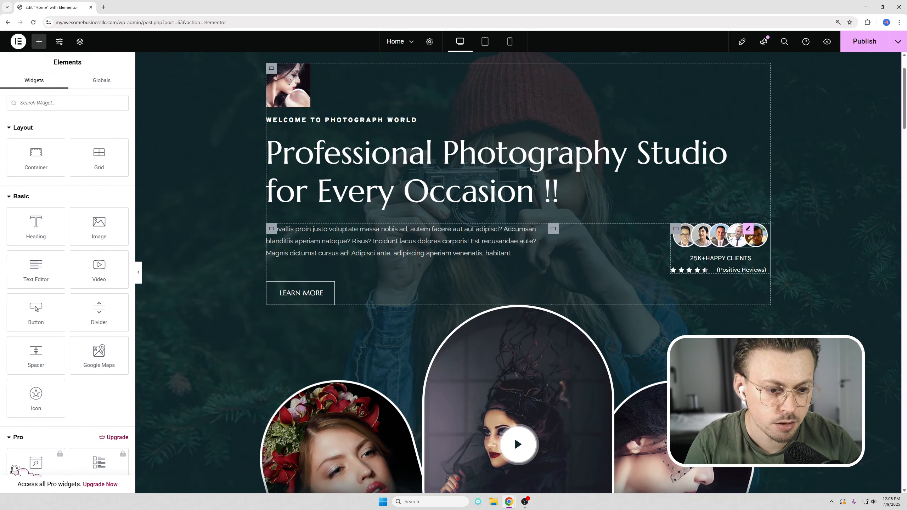
Examine the last client avatar's image chooser and the star rating's scale and rating settings in the hero.
left_click(763, 232)
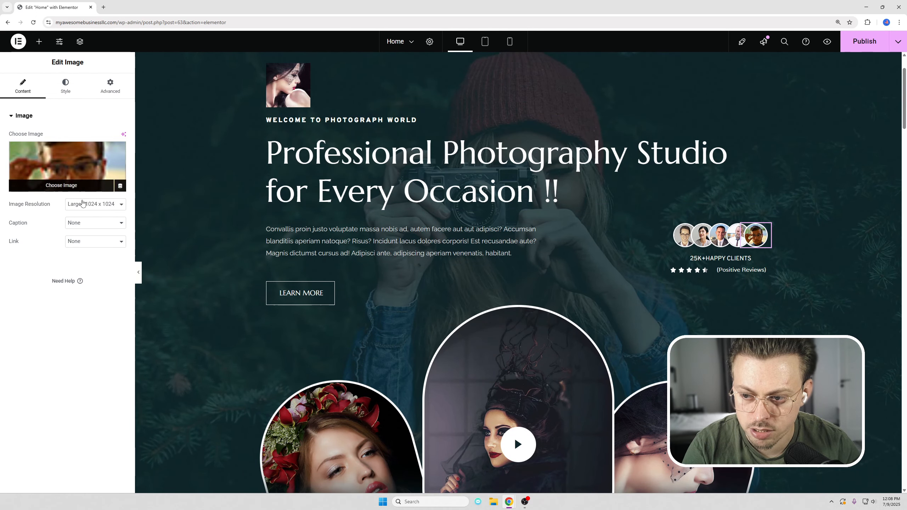
left_click(64, 158)
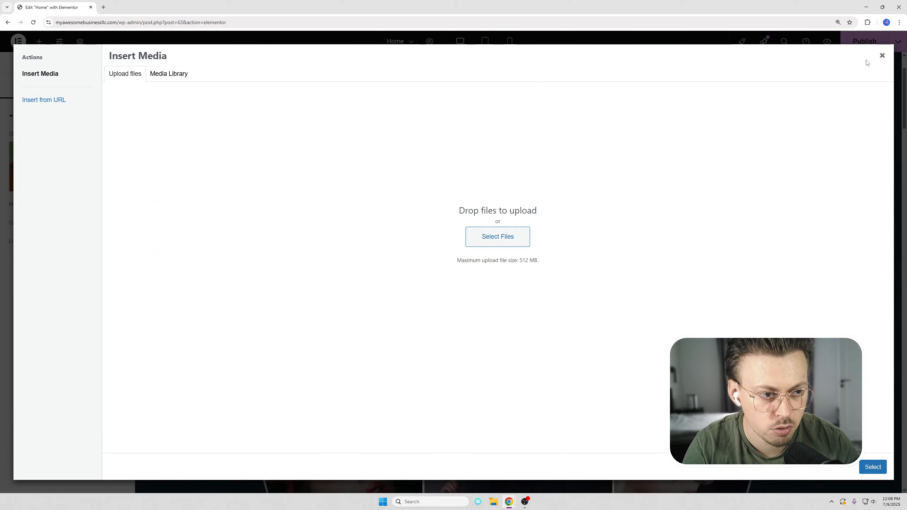
left_click(882, 55)
left_click(689, 270)
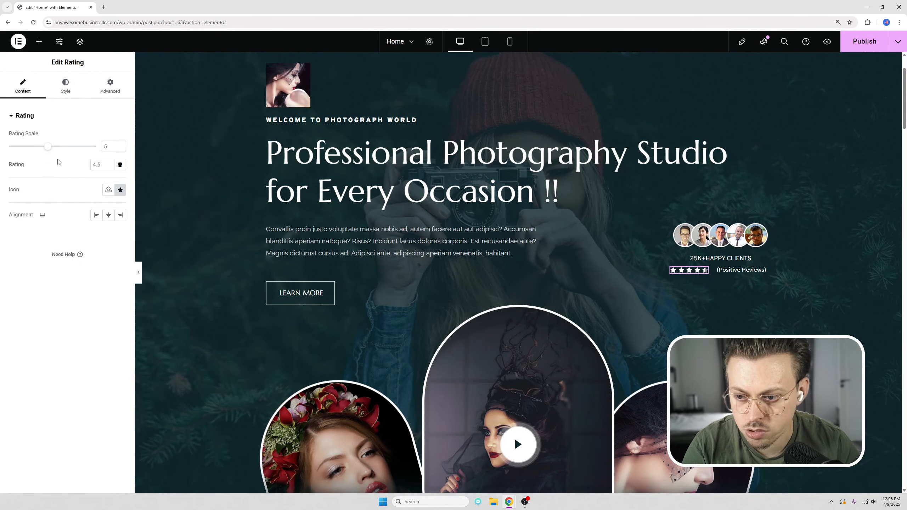
mouse_move(51, 150)
left_mouse_down()
mouse_move(67, 147)
mouse_move(38, 142)
mouse_move(48, 141)
left_mouse_up()
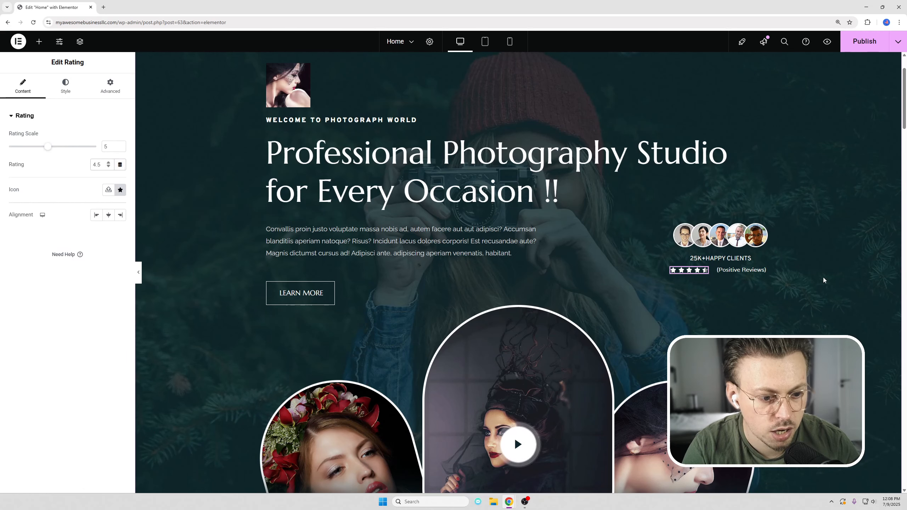
Open the settings of the hero's play button video and select its YouTube embed URL.
scroll(553, 176, "down", 6)
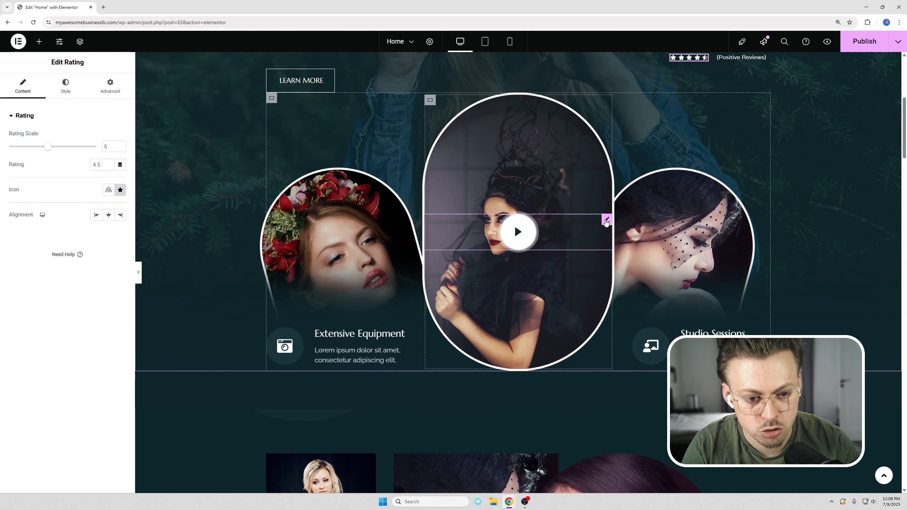
left_click(551, 244)
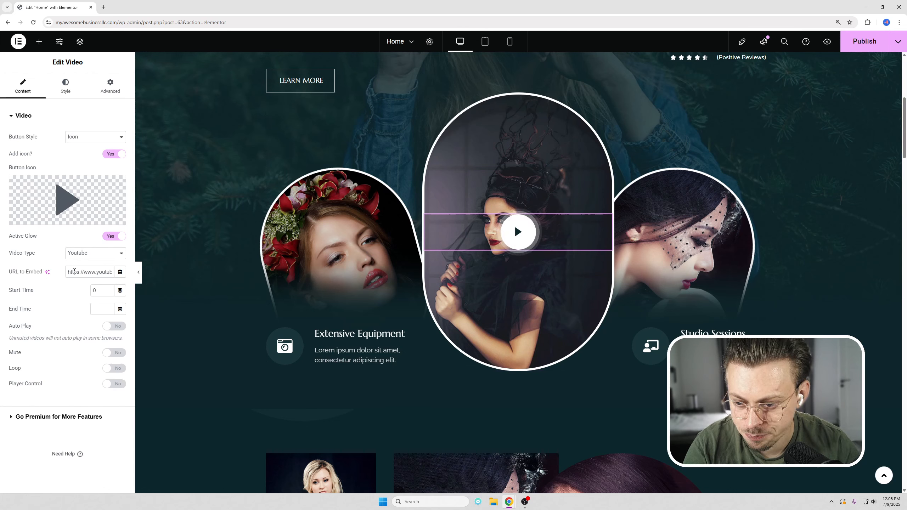
triple_click(97, 271)
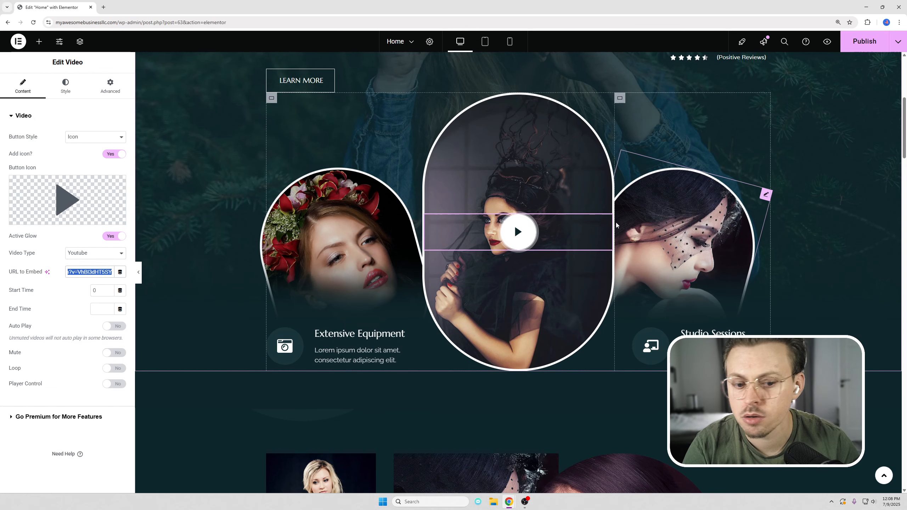
Delete the play button video over the middle hero photo and undo the deletion.
right_click(513, 228)
left_click(548, 432)
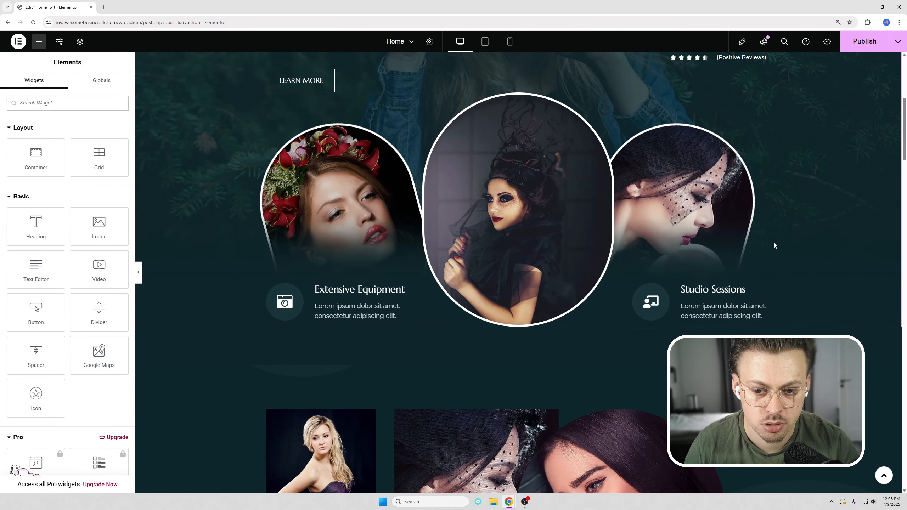
scroll(775, 243, "down", 3)
scroll(710, 276, "up", 3)
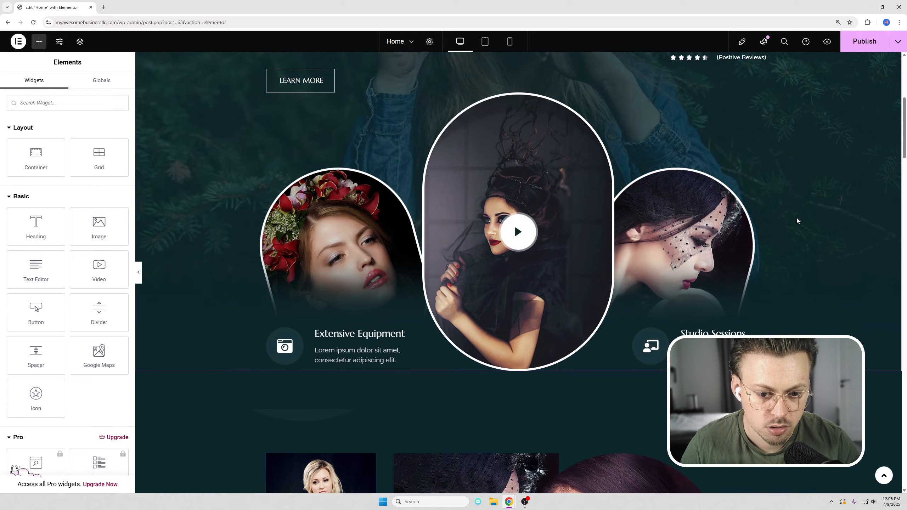
Examine the image settings of the photos below the hero and look through the photo gallery section.
scroll(797, 217, "down", 6)
left_click(327, 189)
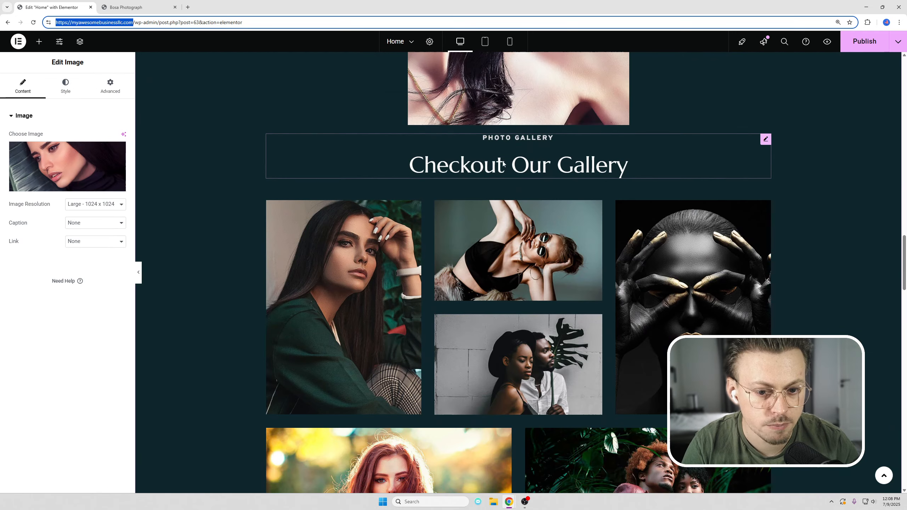
scroll(562, 175, "down", 4)
scroll(561, 175, "down", 3)
left_click(440, 178)
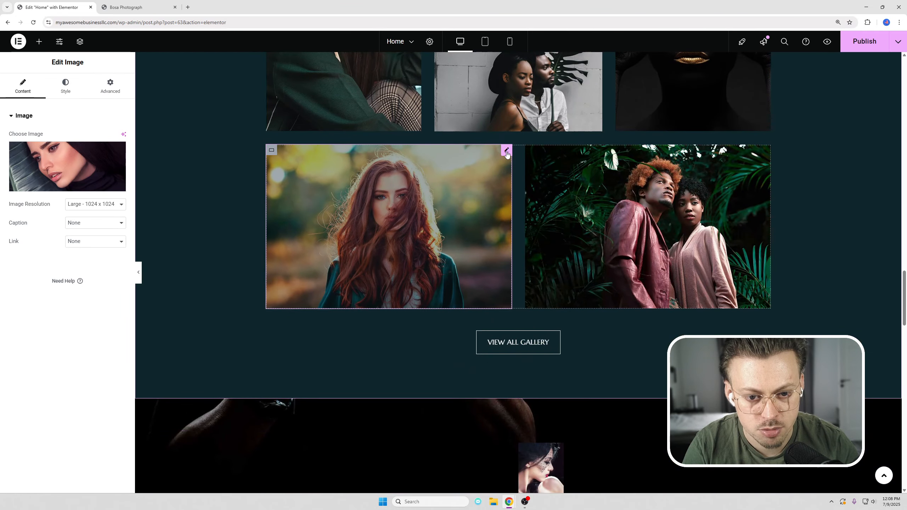
Open the View All Gallery button's settings, select its link, and check the top of the live homepage.
left_click(525, 346)
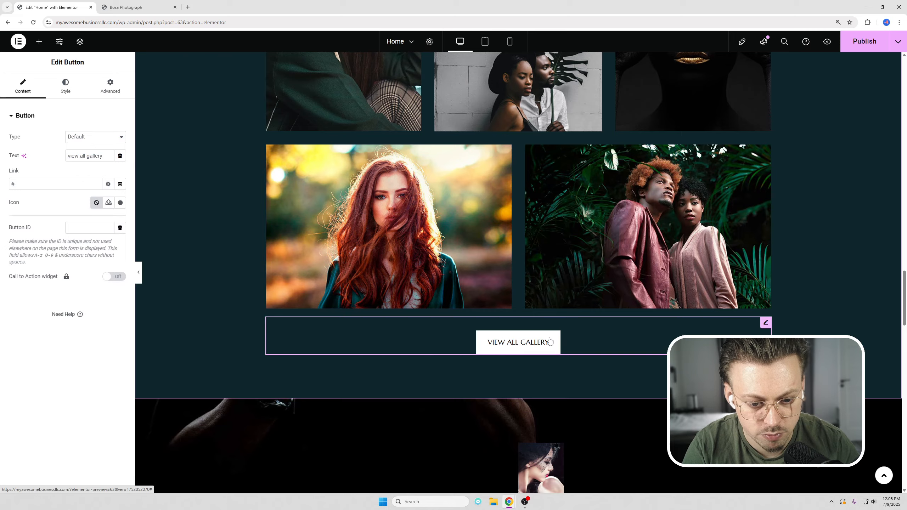
double_click(34, 185)
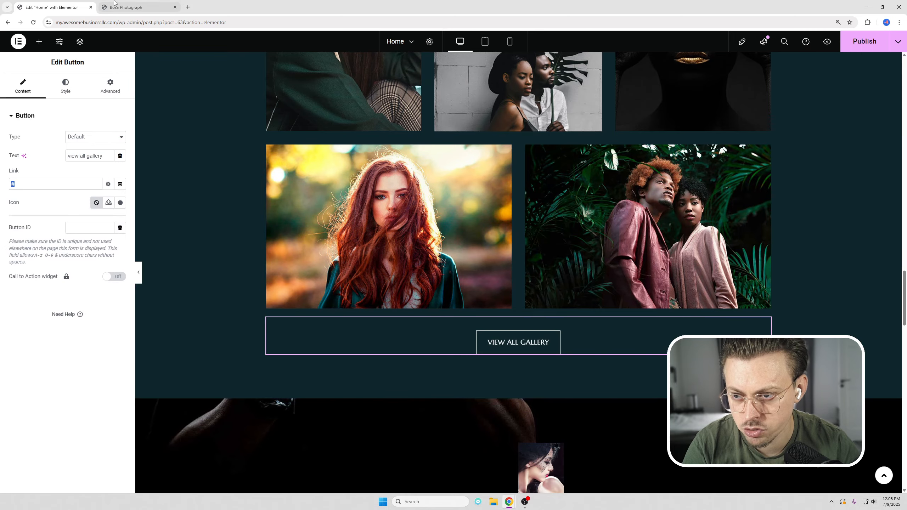
left_click(114, 5)
scroll(359, 82, "up", 10)
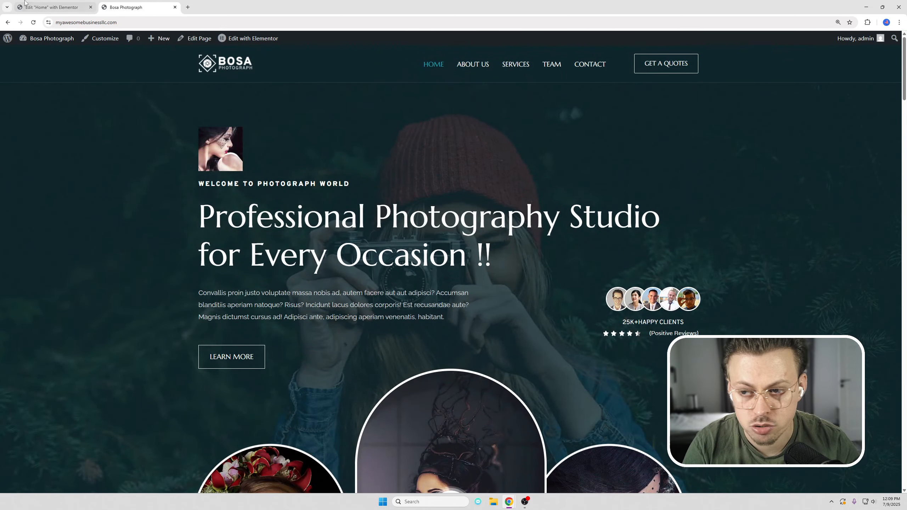
left_click(25, 4)
Look through the Call Back and Our Blog sections and open the image settings of the portrait above the blog heading.
scroll(465, 232, "down", 8)
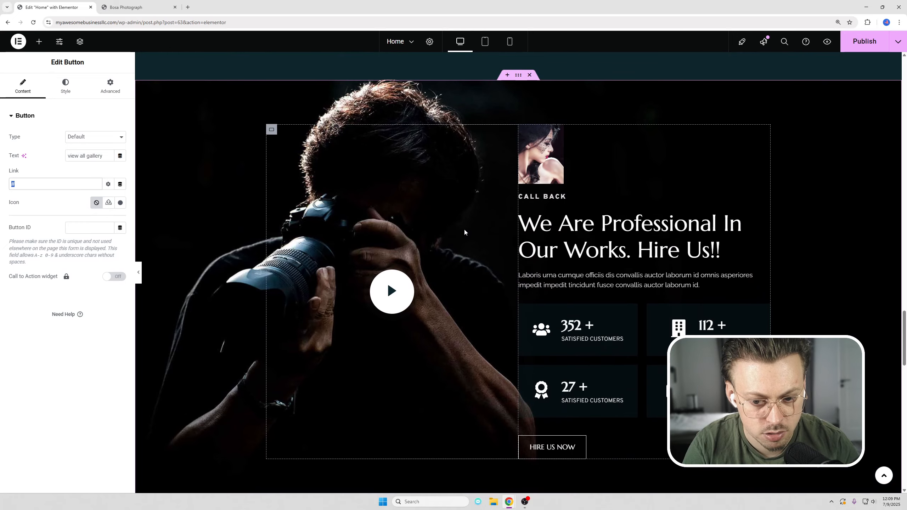
scroll(465, 233, "down", 7)
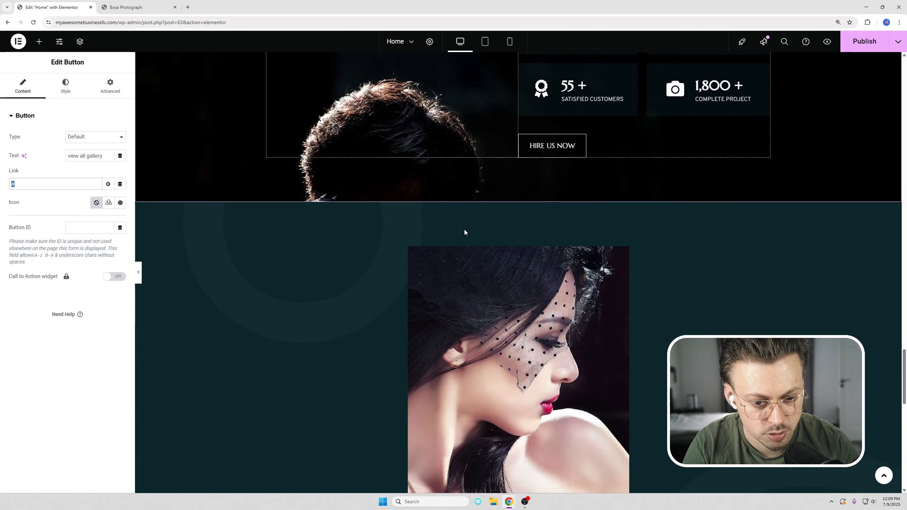
scroll(464, 233, "down", 12)
scroll(471, 225, "up", 5)
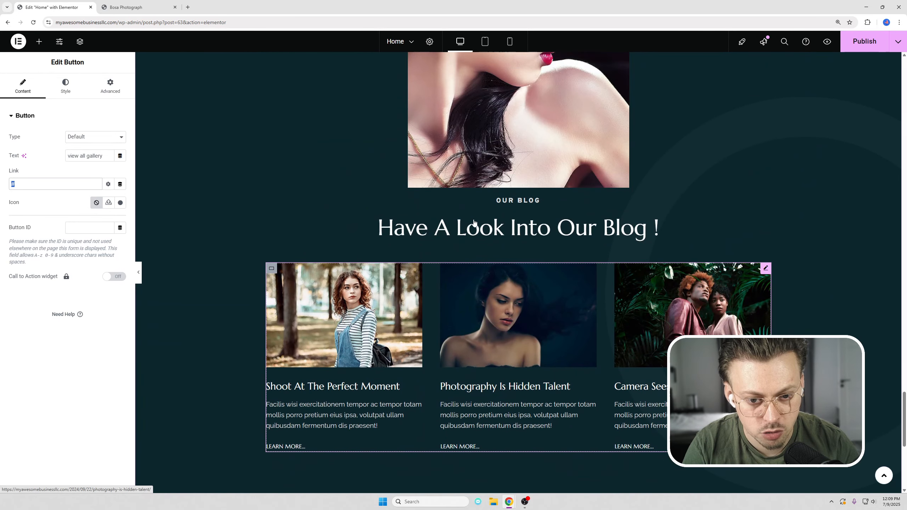
scroll(465, 222, "up", 6)
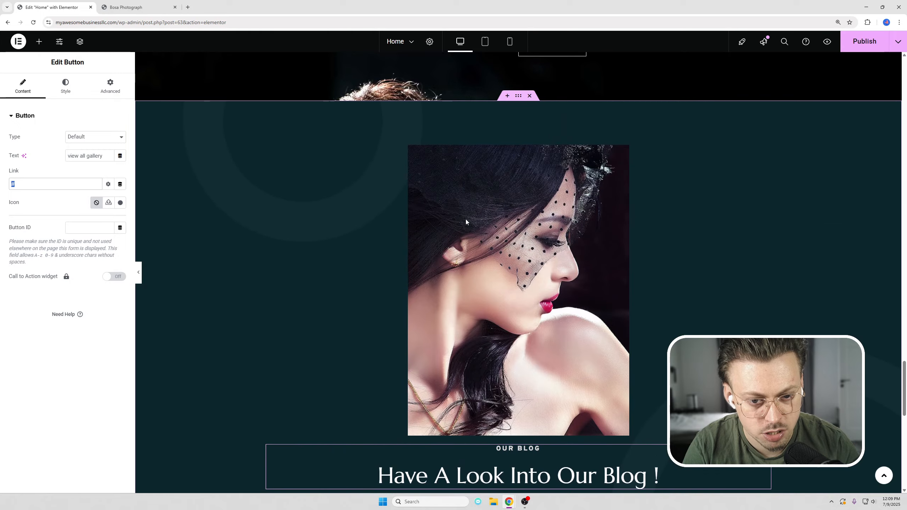
left_click(533, 204)
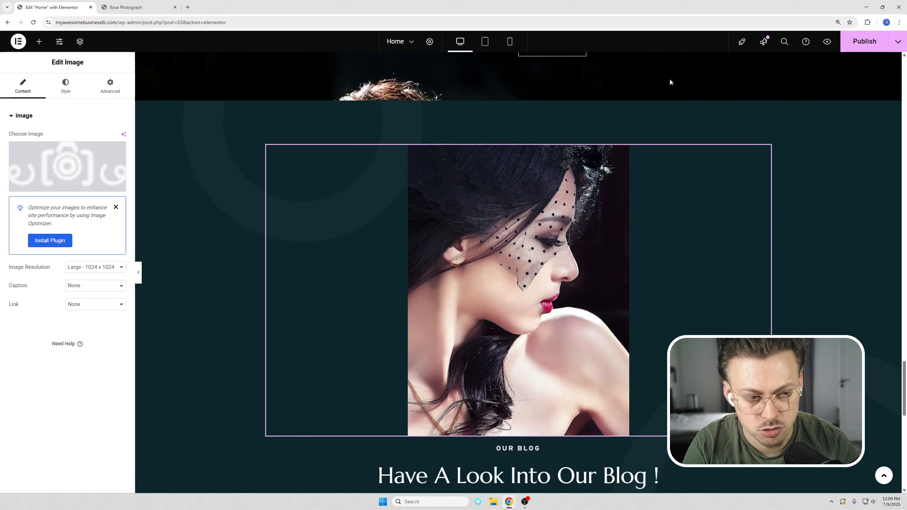
scroll(694, 145, "down", 8)
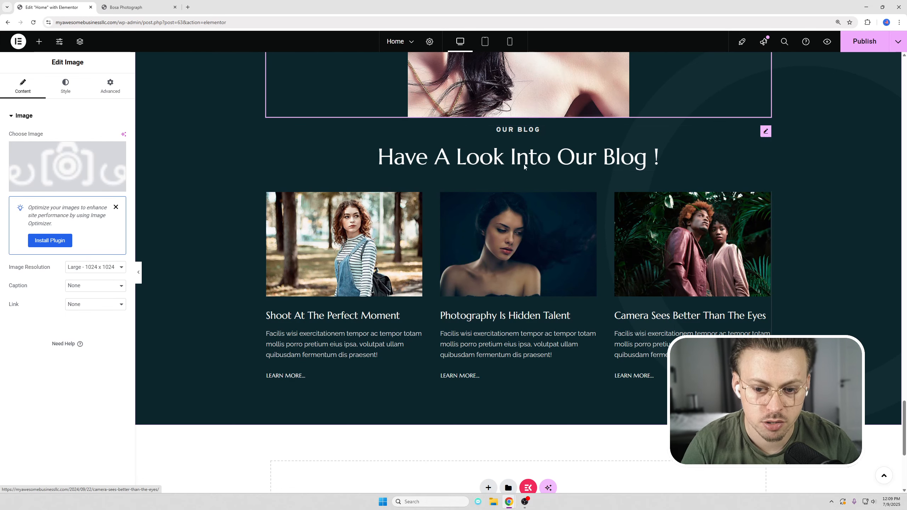
Open the list of all posts in the WordPress dashboard and compare it with the homepage's blog section.
left_click(109, 10)
mouse_move(45, 36)
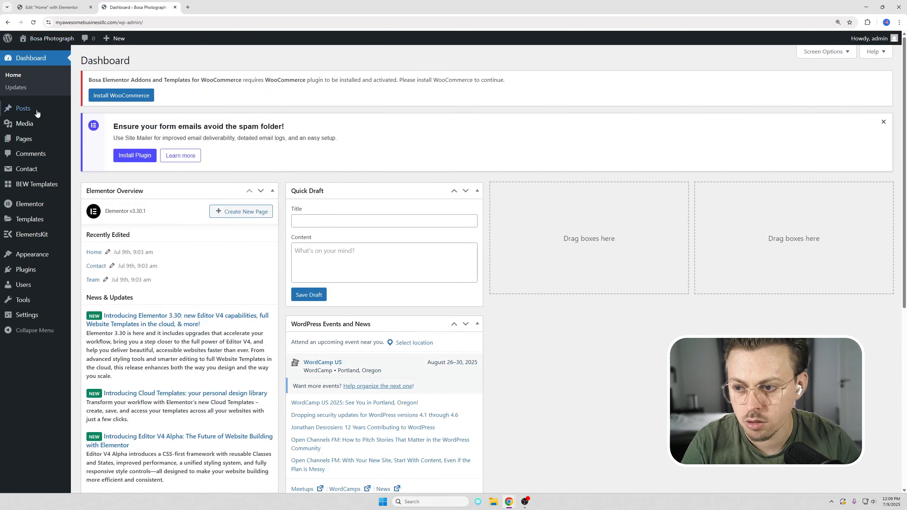
mouse_move(34, 111)
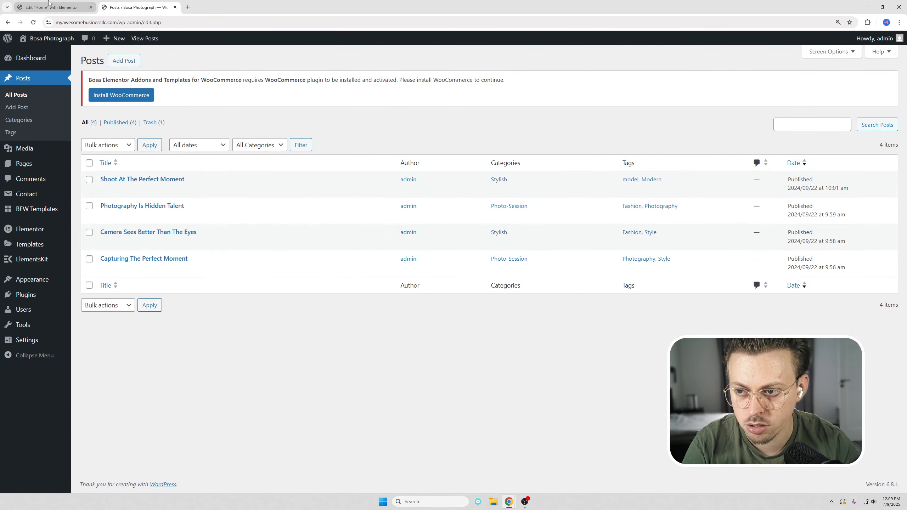
left_click(49, 4)
left_click(120, 5)
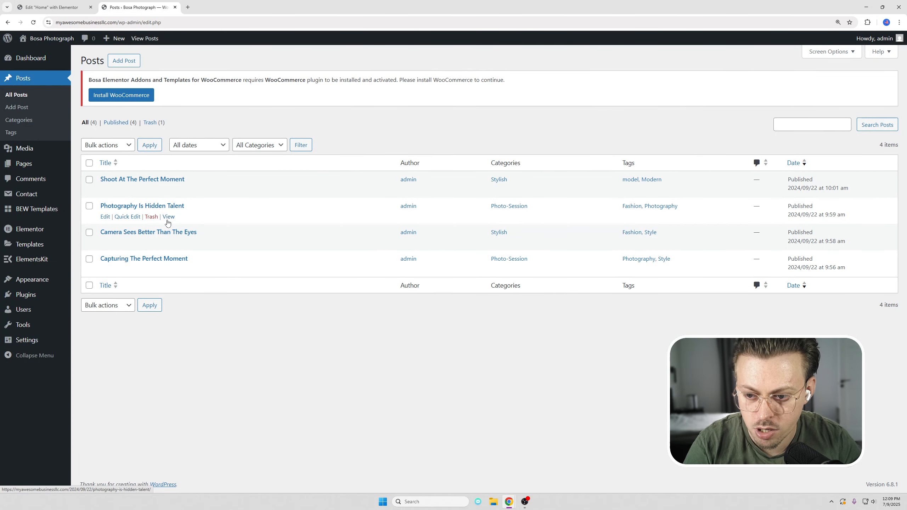
View the "Photography Is Hidden Talent" post on the live site in a new tab and compare it with the homepage's blog section.
left_click(214, 5)
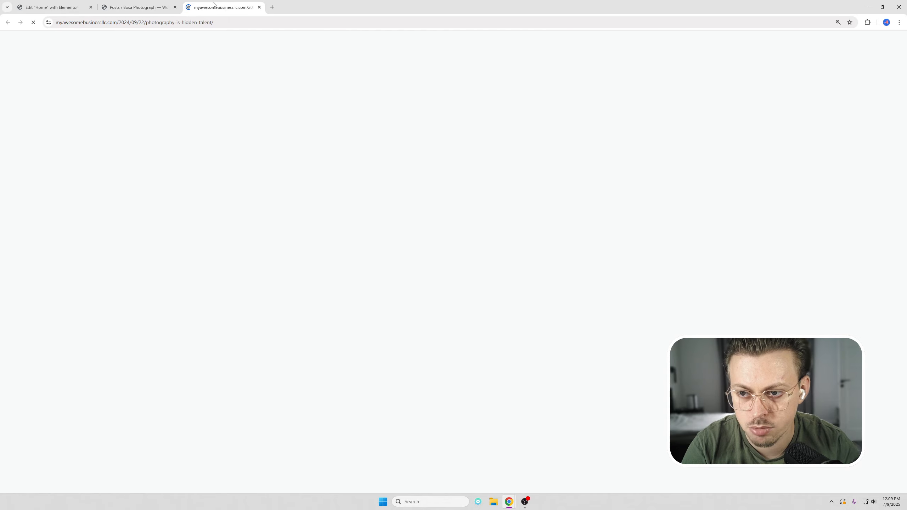
left_click(147, 5)
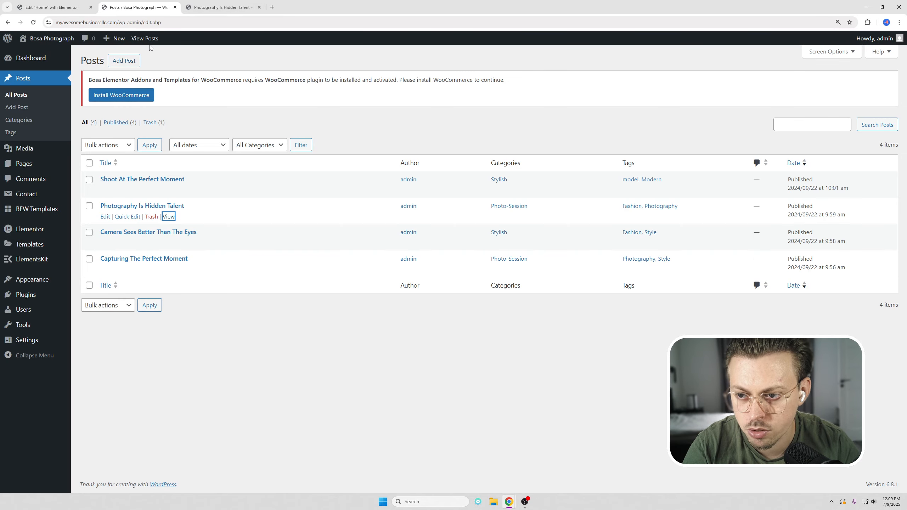
left_click(229, 4)
scroll(338, 178, "down", 6)
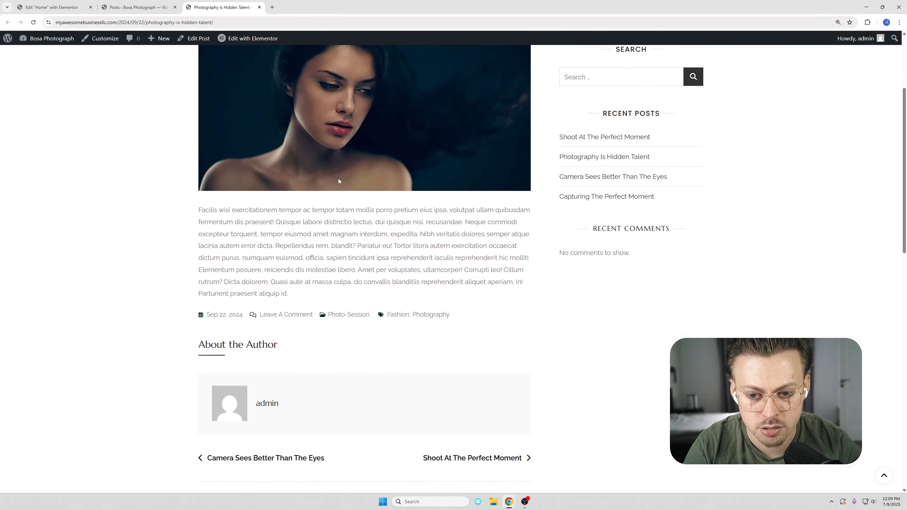
scroll(338, 178, "down", 12)
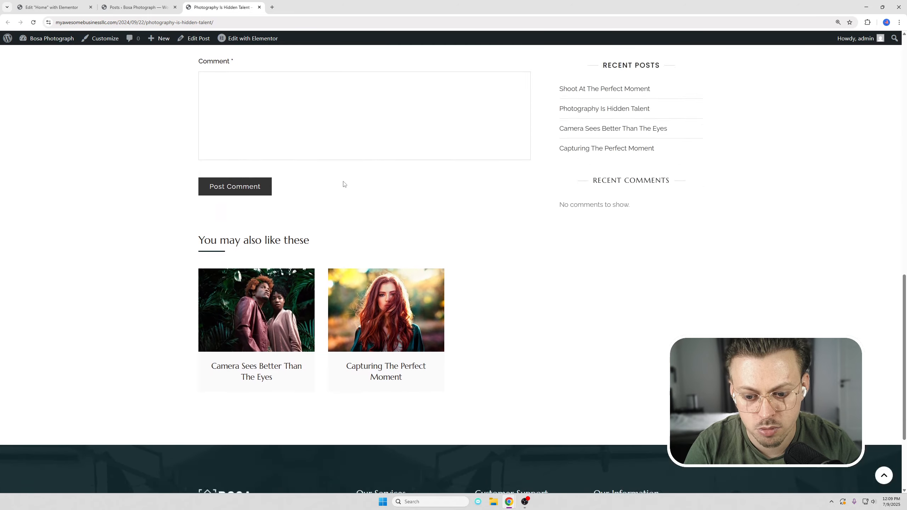
scroll(351, 179, "up", 18)
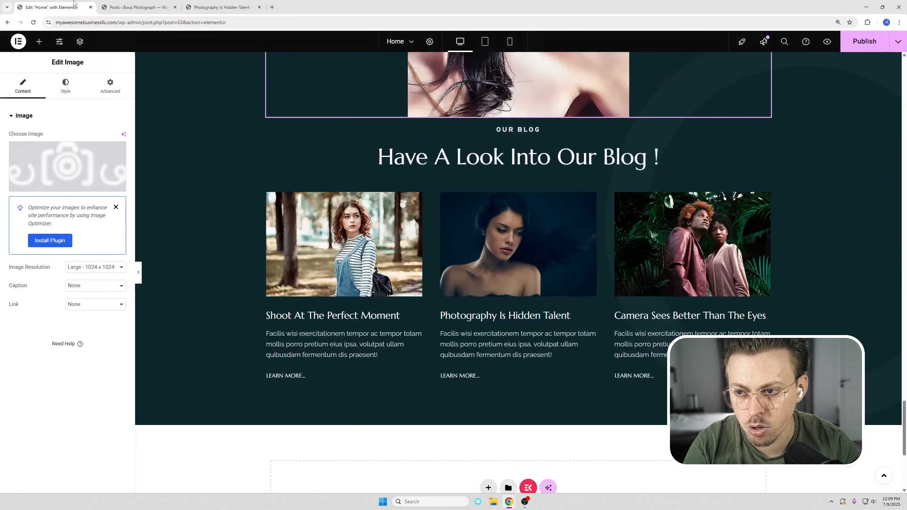
left_click(87, 6)
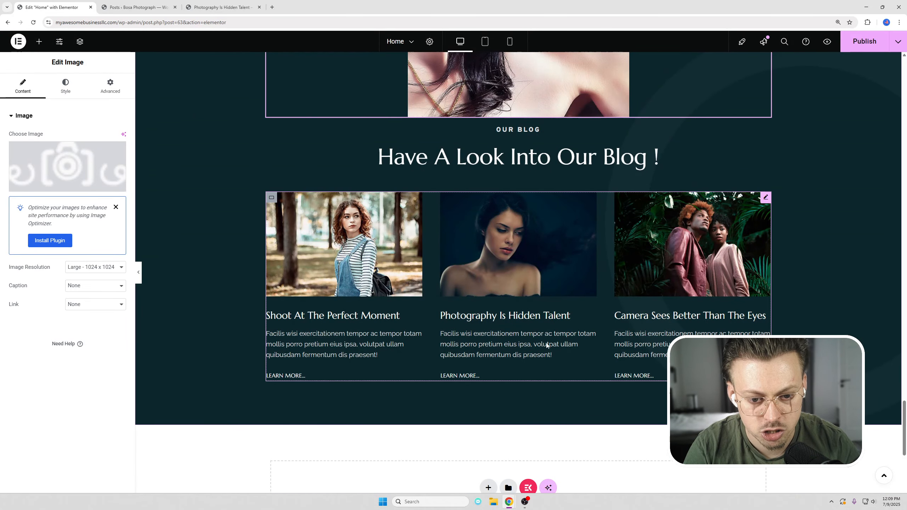
left_click(219, 2)
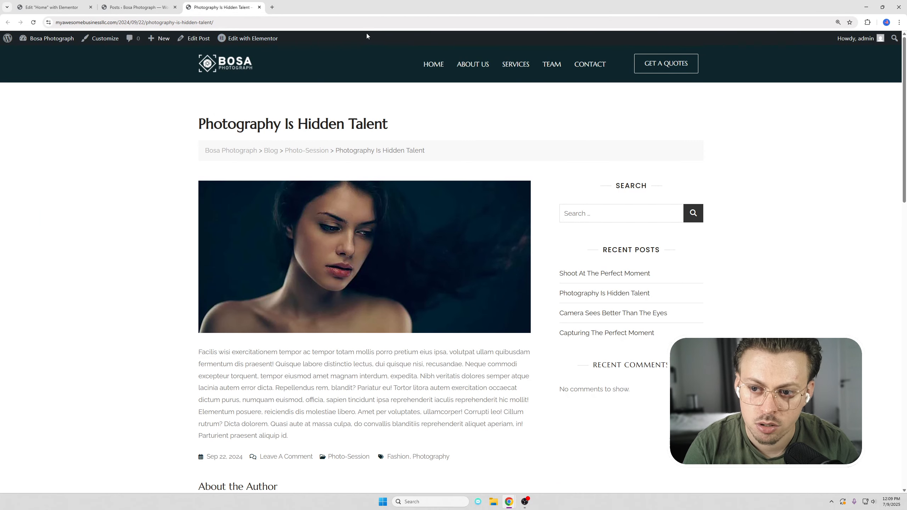
Open the live Blog page from the WordPress pages list, look through its posts, and return to the homepage.
left_click(140, 4)
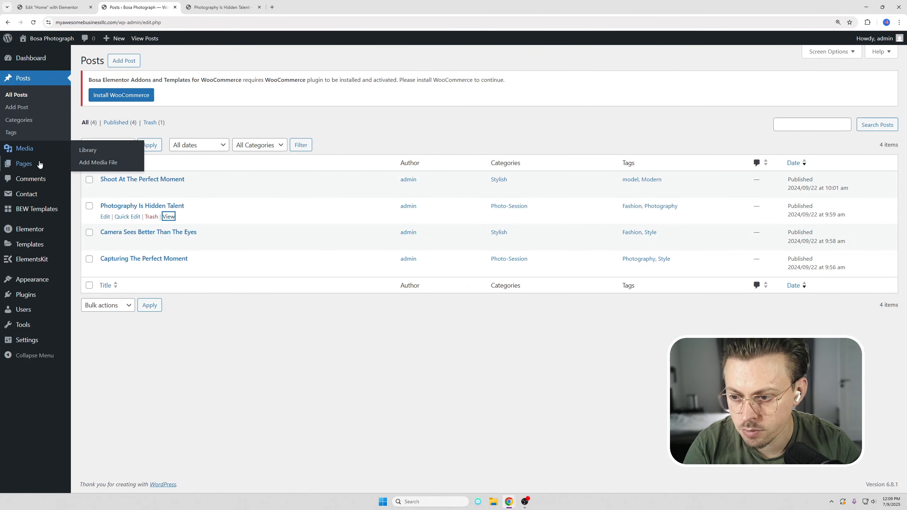
left_click(86, 164)
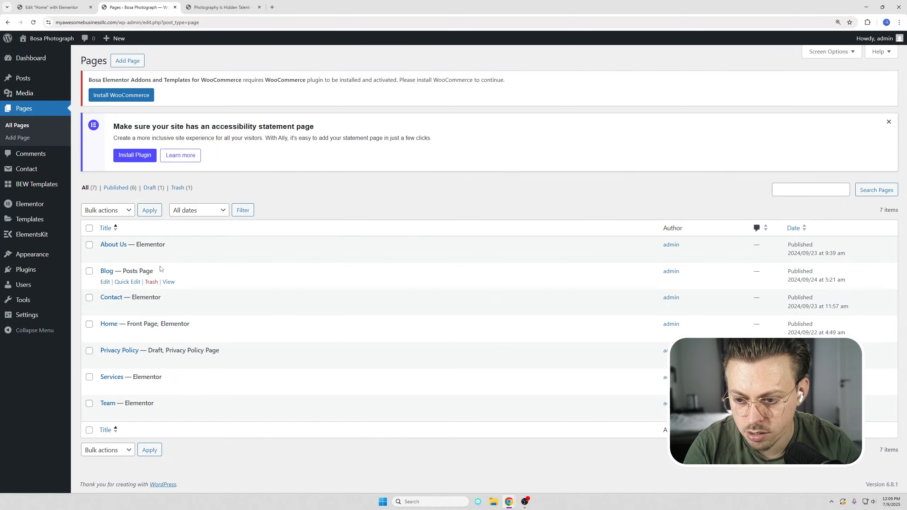
left_click(168, 282)
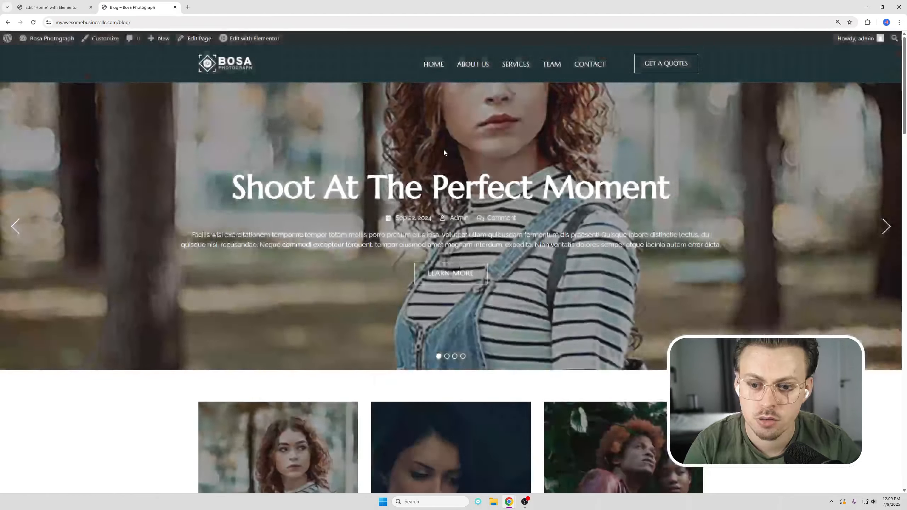
scroll(445, 152, "down", 20)
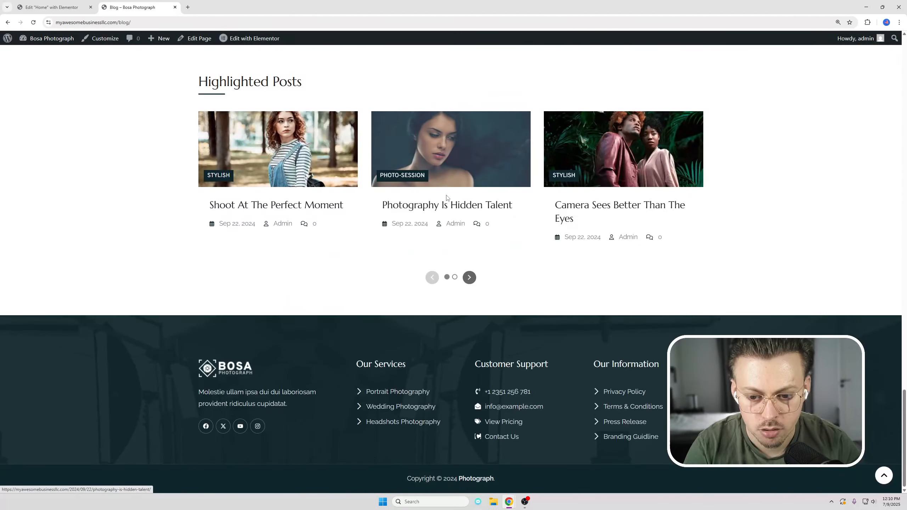
scroll(448, 198, "up", 20)
left_click(243, 71)
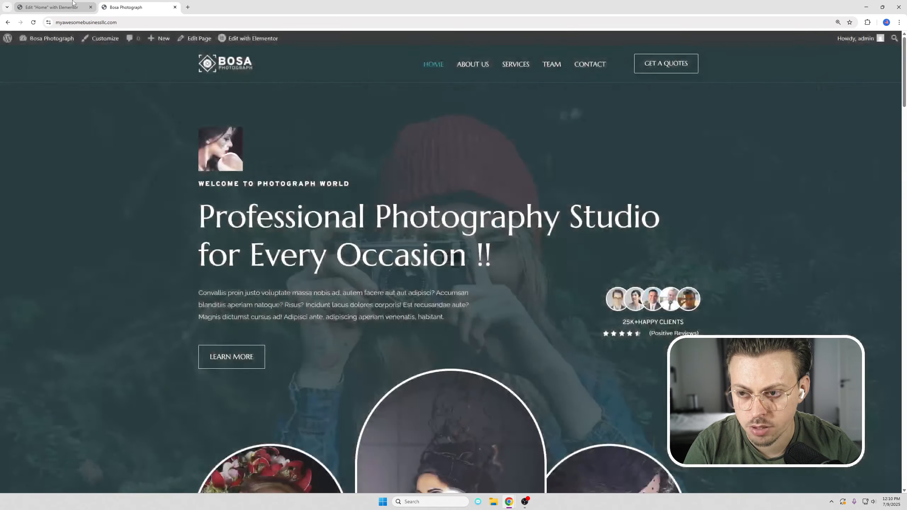
Delete the grid of three blog posts below the "Have A Look Into Our Blog !" heading in the Home page editor.
left_click(72, 4)
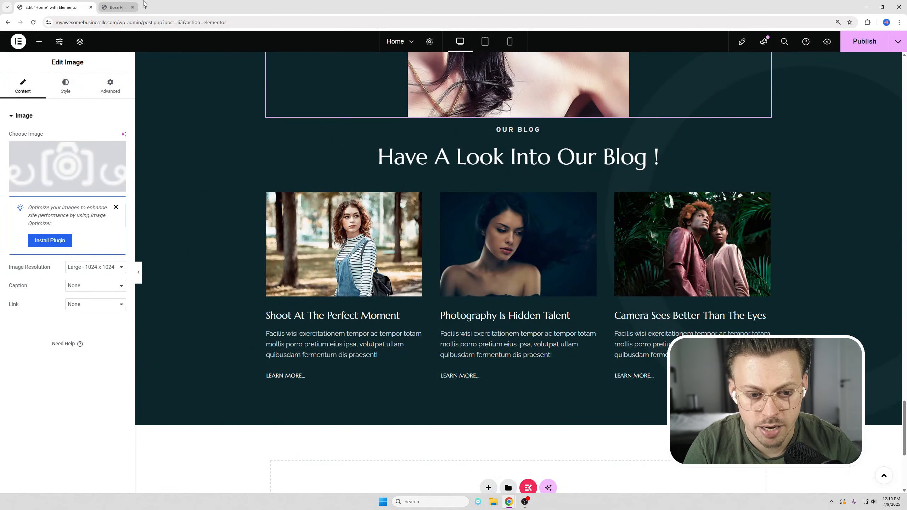
scroll(663, 262, "down", 4)
scroll(664, 262, "up", 4)
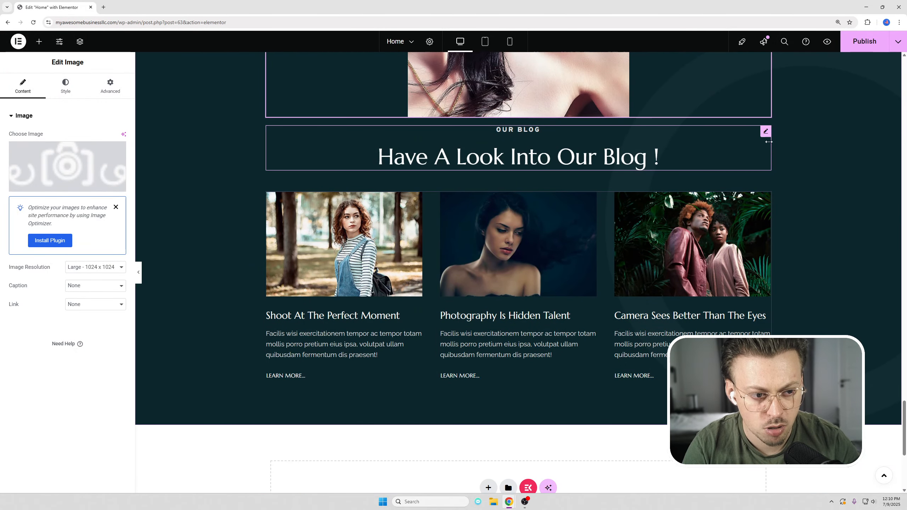
right_click(599, 205)
left_click(618, 400)
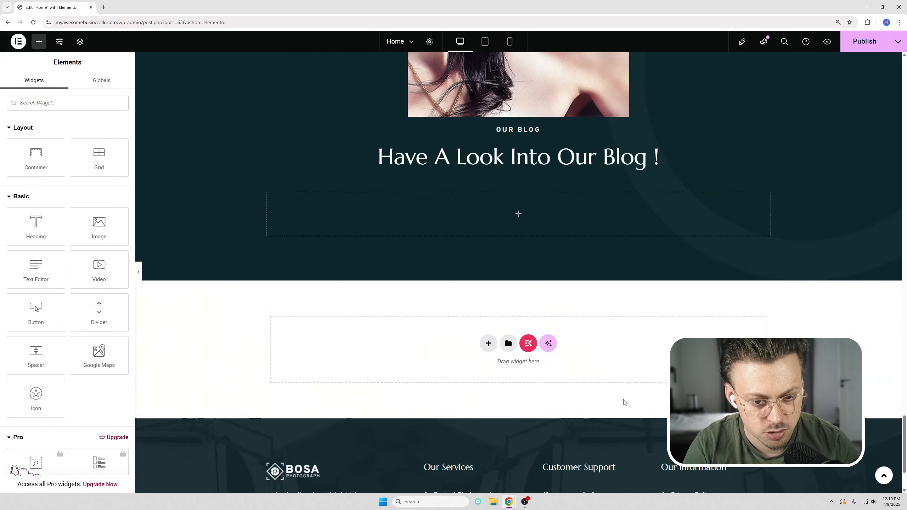
Delete the "Have A Look Into Our Blog !" heading and publish the Home page.
right_click(535, 162)
left_click(557, 358)
scroll(553, 307, "up", 8)
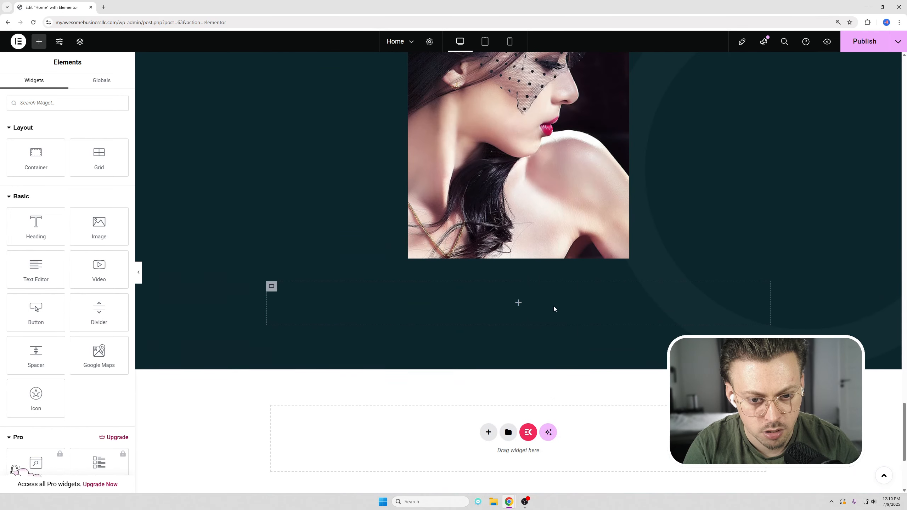
left_click(857, 43)
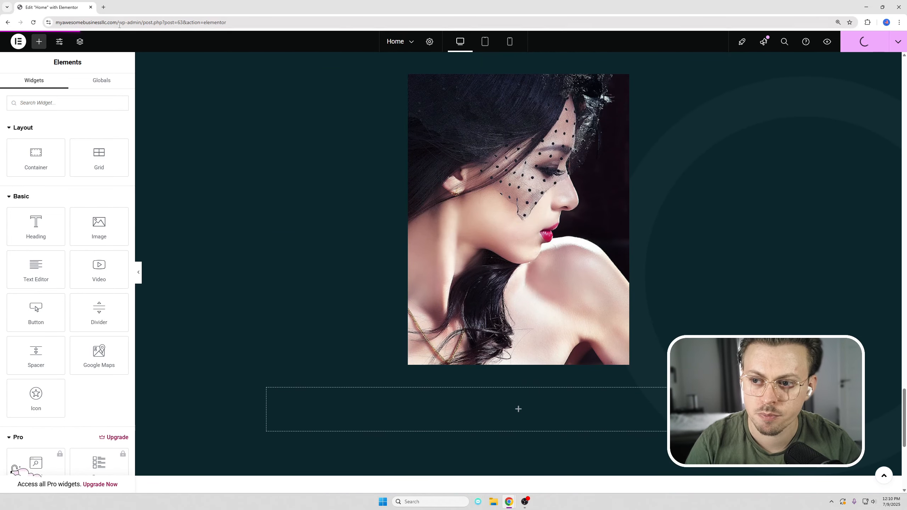
Go to the live site's About Us page and open it for editing with Elementor.
left_click_drag(117, 23, 158, 25)
key("BackSpace")
key("Return")
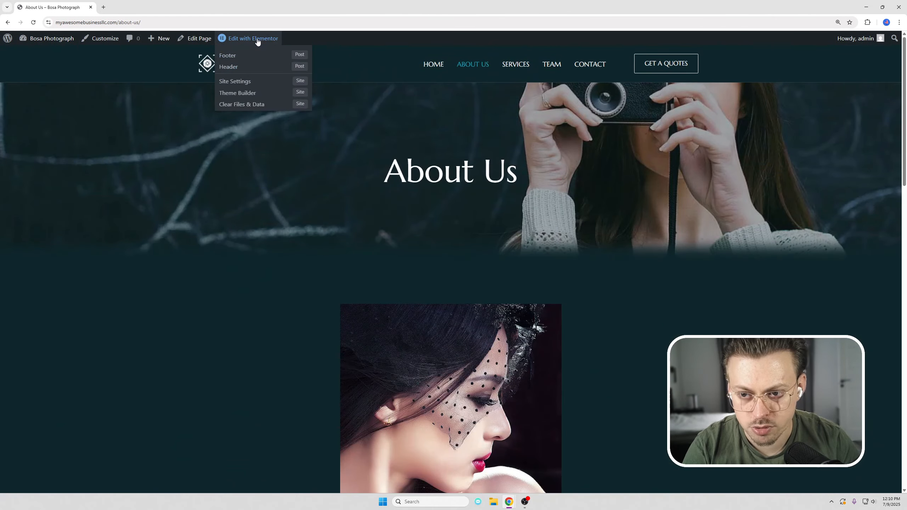
left_click(260, 38)
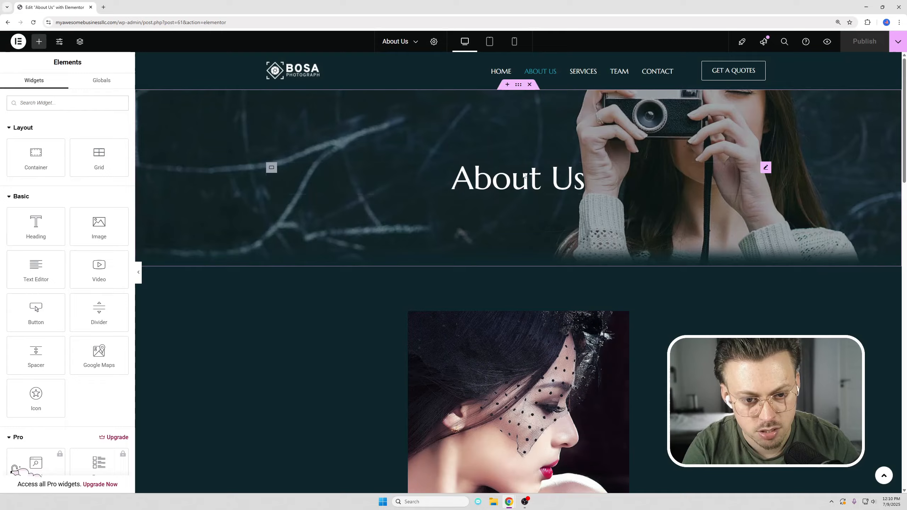
Delete the large portrait image above the "Welcome To Our Studio" heading and publish the About Us page.
left_click(512, 173)
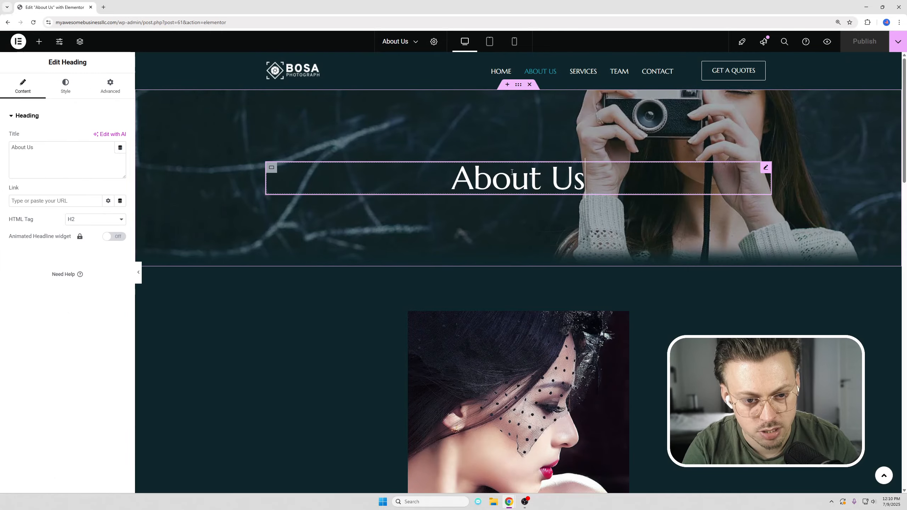
scroll(512, 172, "down", 2)
left_click(524, 231)
scroll(525, 232, "down", 10)
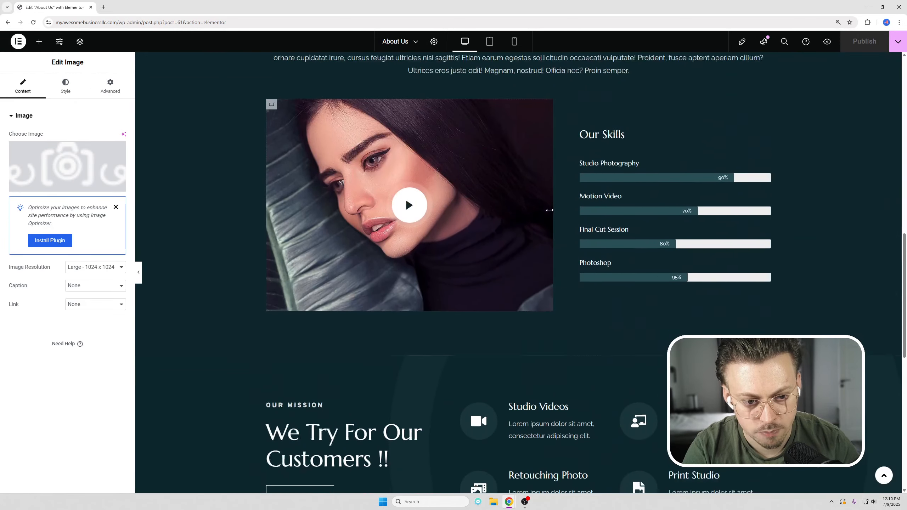
scroll(550, 210, "up", 8)
right_click(345, 154)
left_click(358, 351)
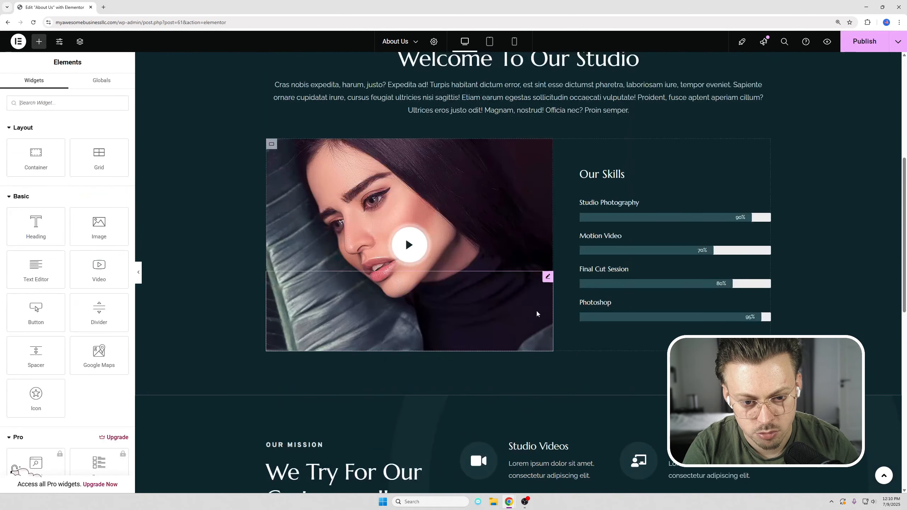
scroll(537, 313, "up", 6)
scroll(582, 293, "down", 15)
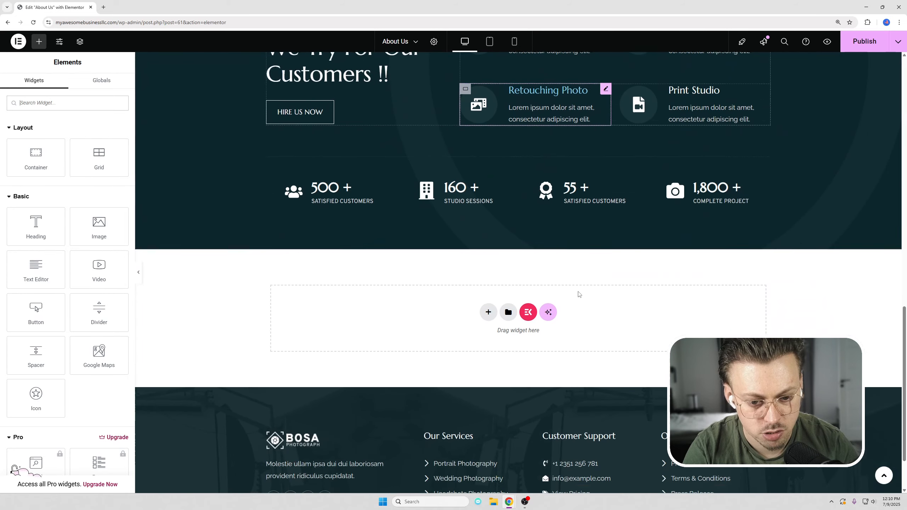
scroll(579, 294, "down", 2)
left_click(853, 42)
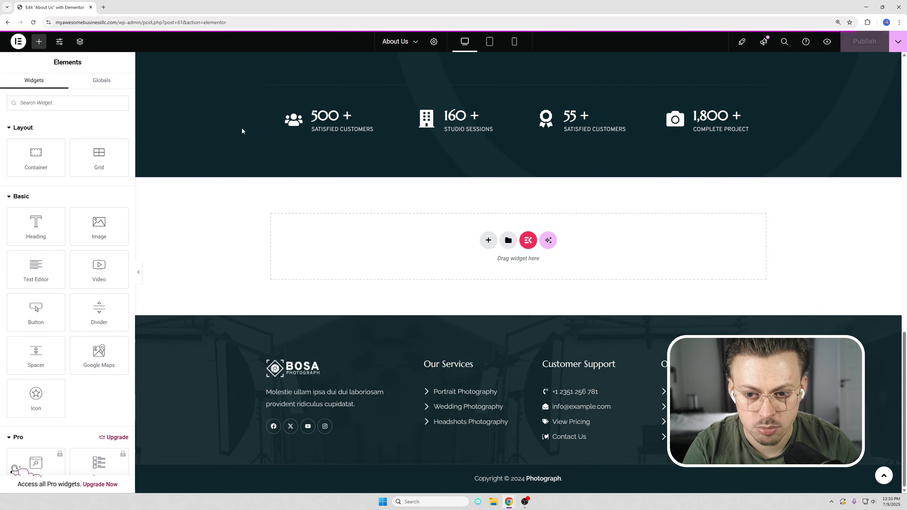
Open the settings of the first Satisfied Customers icon and its counter, and return to the live homepage.
left_click(297, 121)
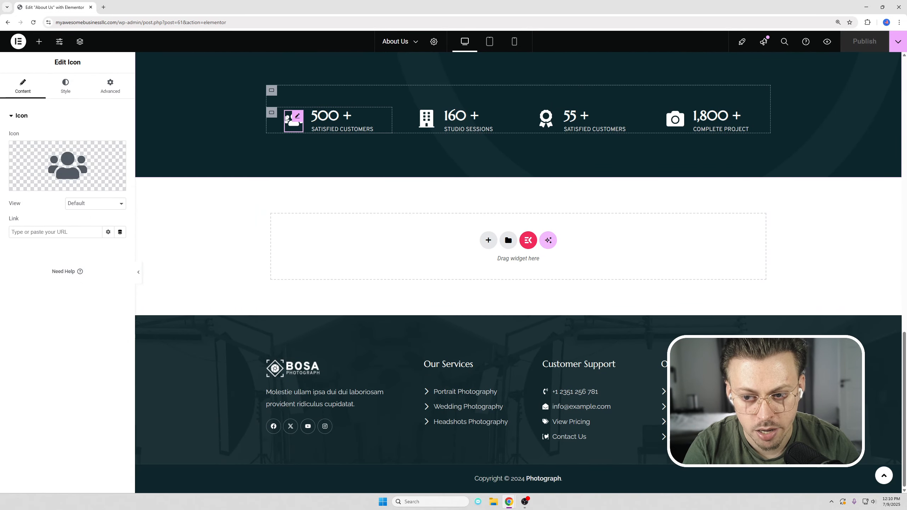
left_click(357, 122)
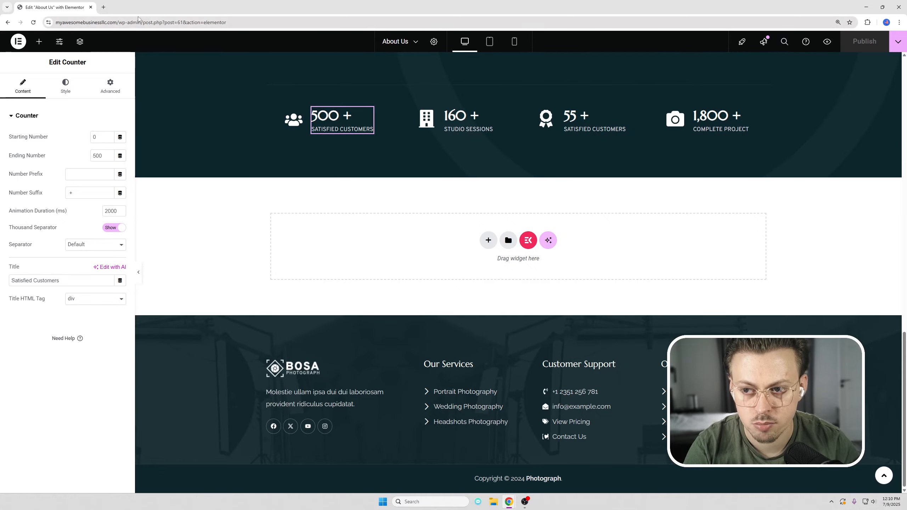
left_click_drag(119, 24, 334, 27)
key("BackSpace")
key("Return")
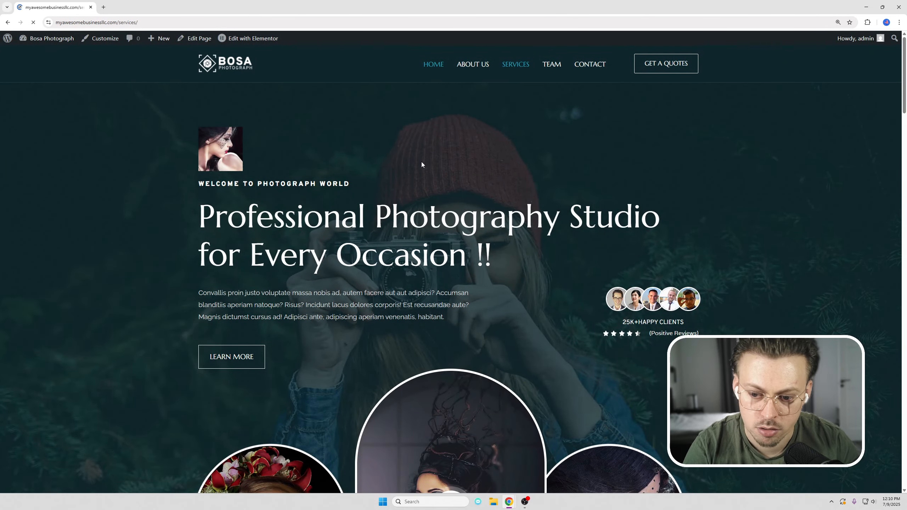
Look through the service cards on the live Services page and open that page for editing with Elementor.
scroll(422, 164, "down", 15)
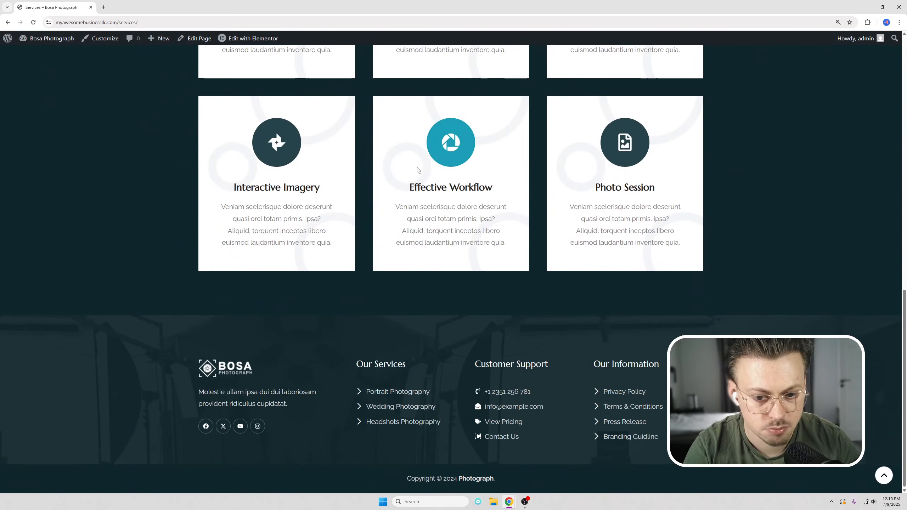
scroll(419, 170, "up", 15)
left_click(254, 38)
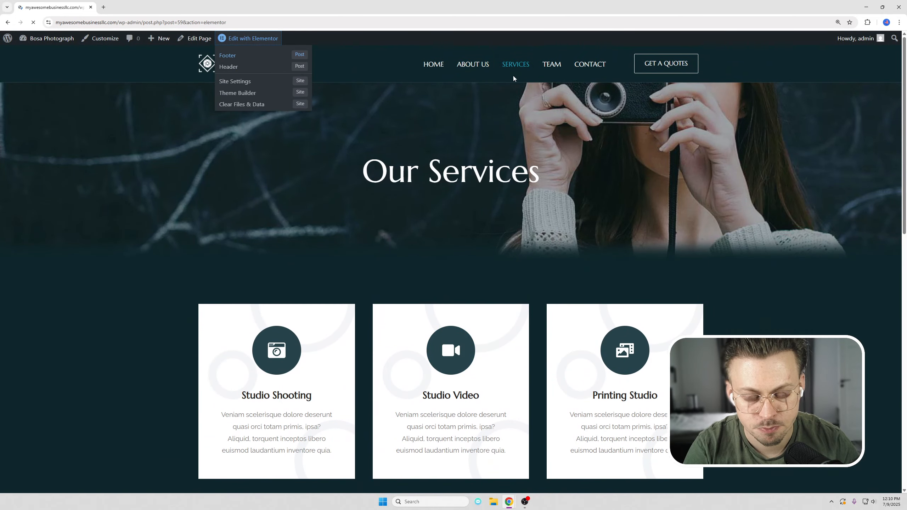
Delete the Photo Session card from the last row of services and publish the Services page.
scroll(507, 144, "down", 12)
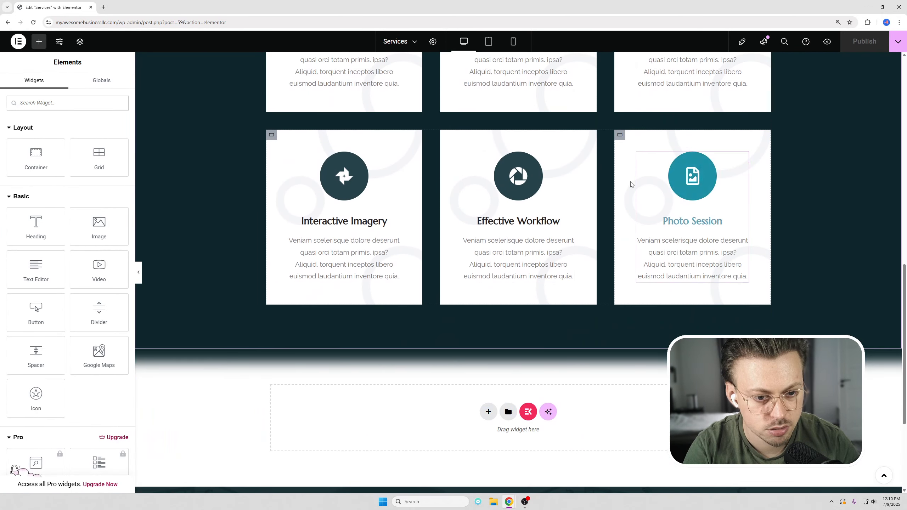
right_click(619, 138)
left_click(639, 367)
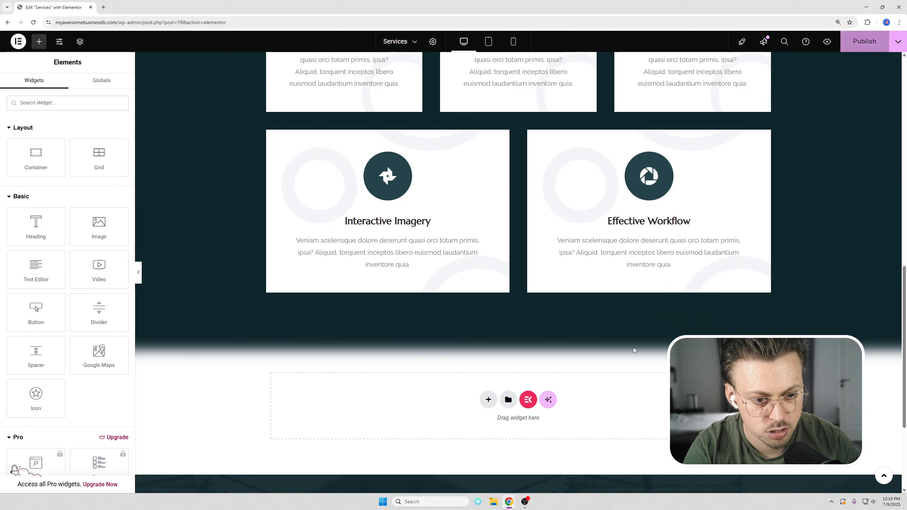
scroll(257, 322, "up", 3)
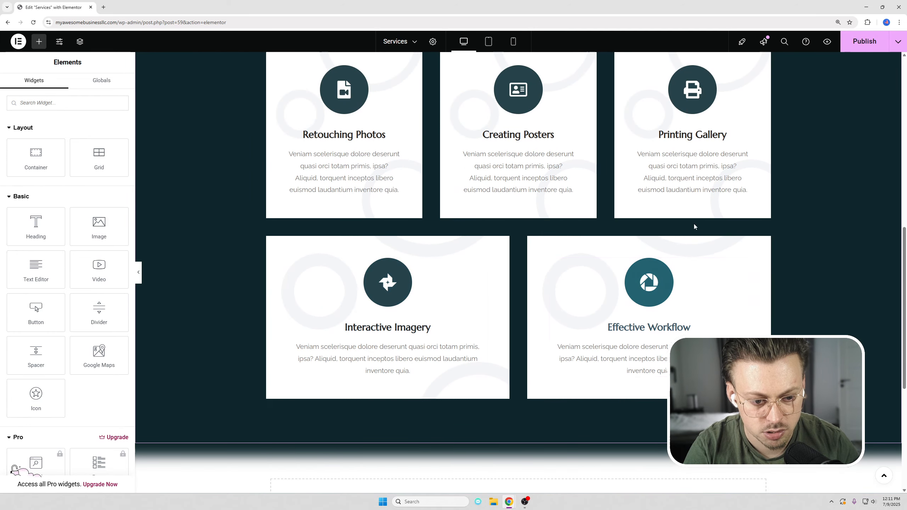
scroll(695, 227, "up", 10)
left_click(864, 41)
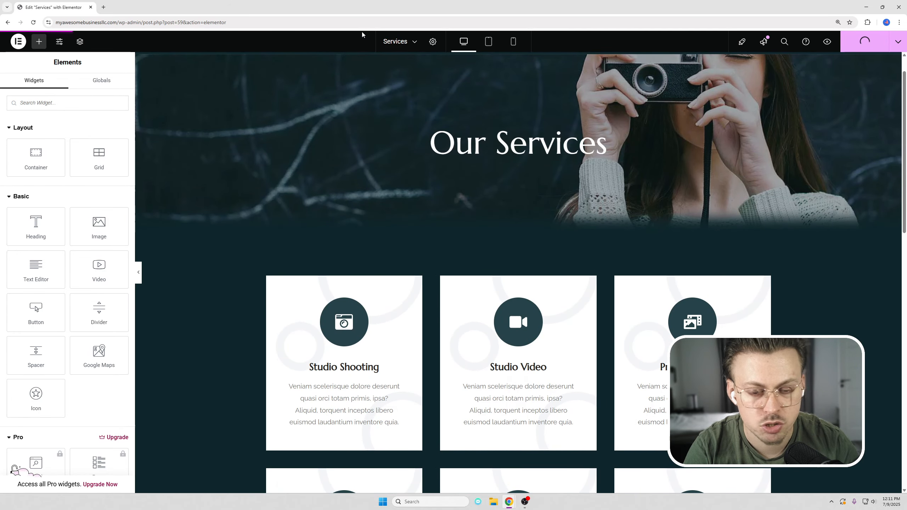
Return to the live site and look through the photographer profiles on the Team page.
left_click_drag(117, 23, 314, 23)
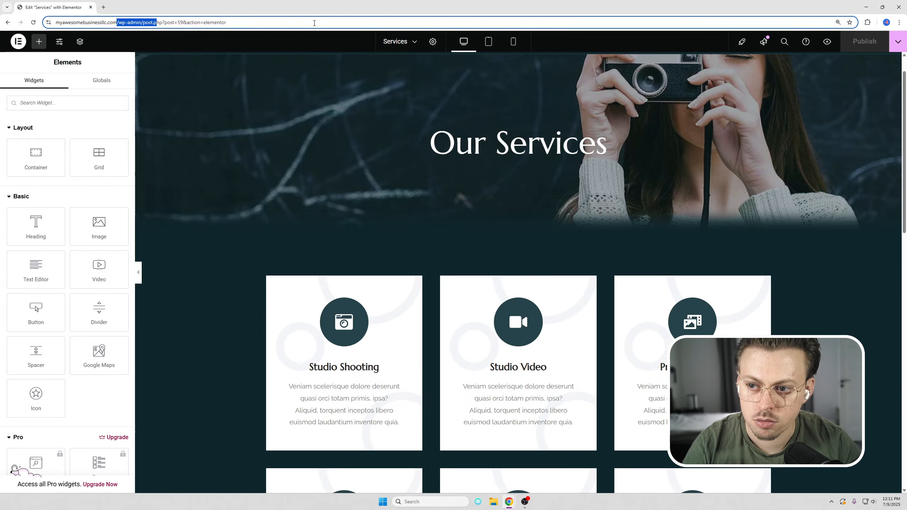
key("BackSpace")
key("Return")
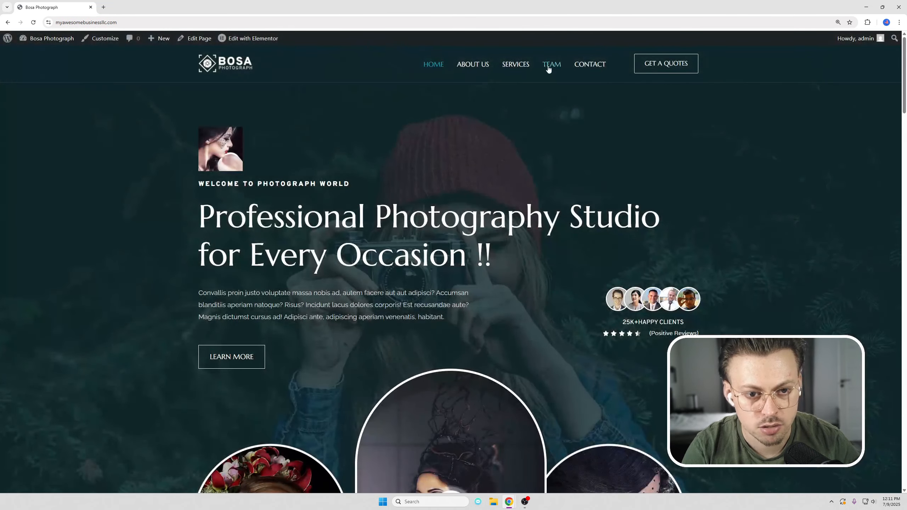
scroll(483, 159, "down", 10)
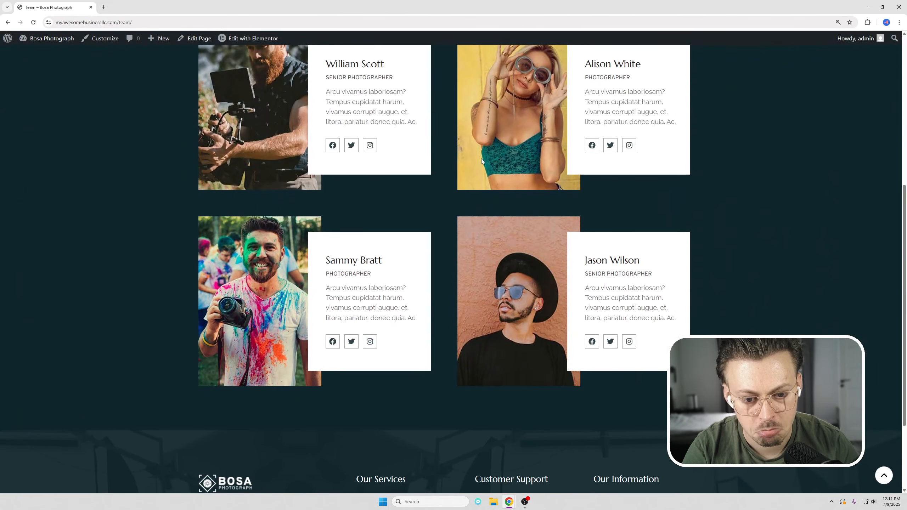
scroll(408, 154, "up", 10)
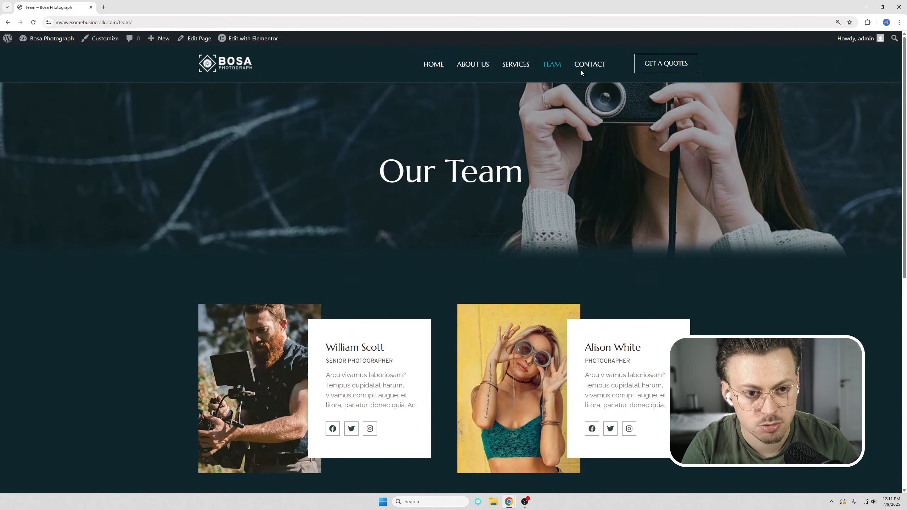
Open the WordPress Menus editor in a new tab, check the Header Menu structure, and return to the Team page.
mouse_move(53, 38)
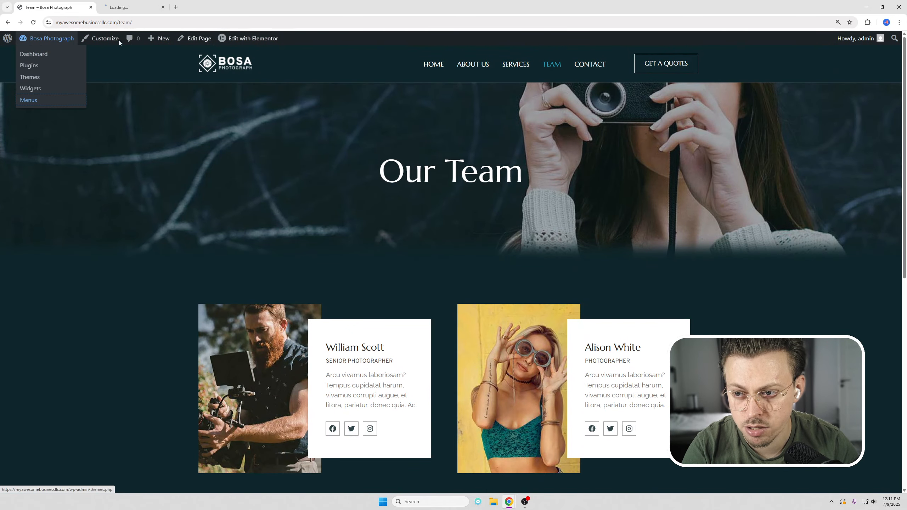
left_click(130, 7)
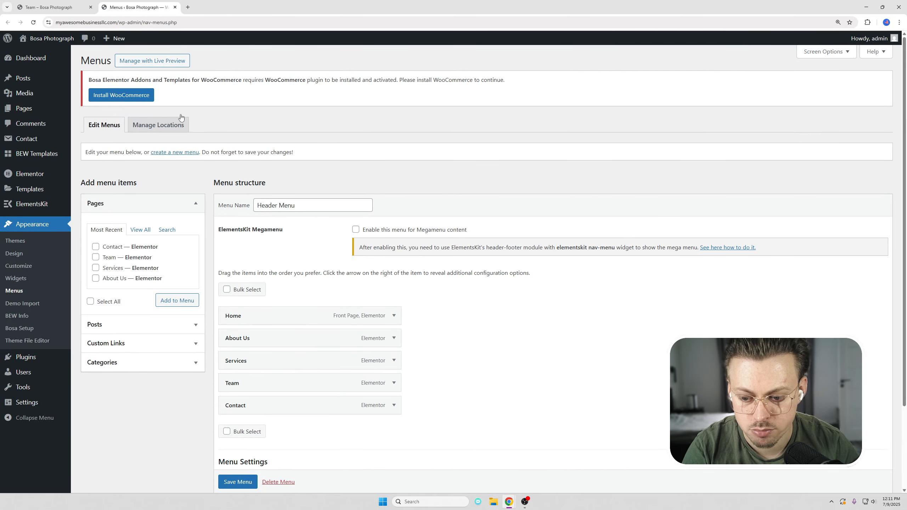
left_click(68, 6)
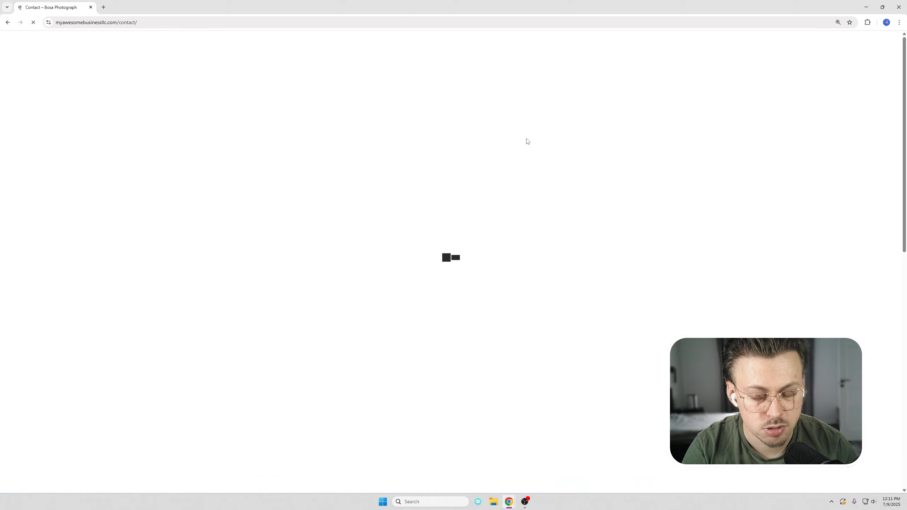
Look through the live Contact page and open it for editing with Elementor in a new tab.
scroll(470, 135, "down", 5)
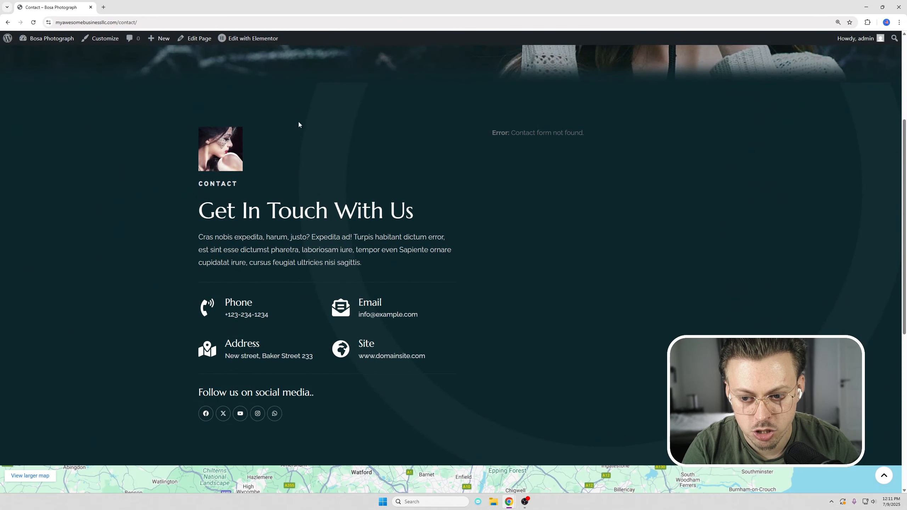
scroll(276, 89, "up", 1)
middle_click(257, 40)
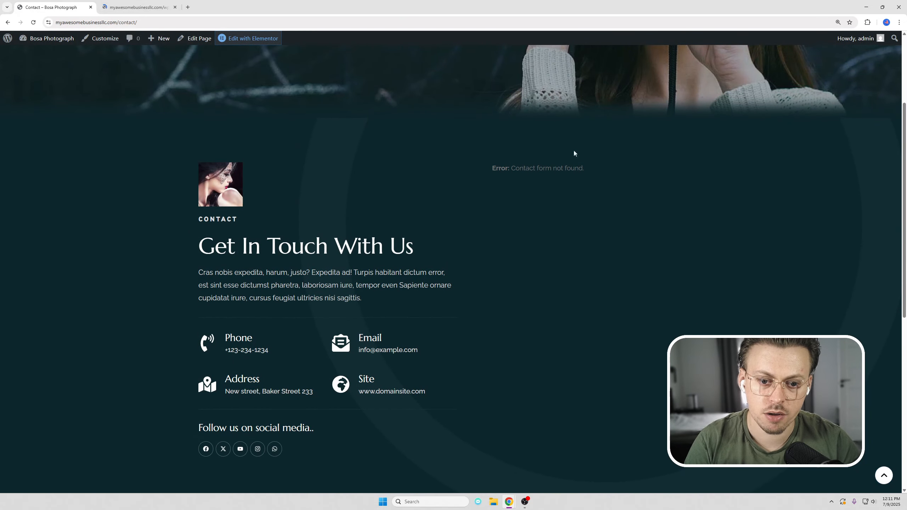
Assign Contact form 1 to the contact form widget that shows an error on the Contact page in Elementor.
left_click_drag(492, 168, 586, 167)
left_click(489, 157)
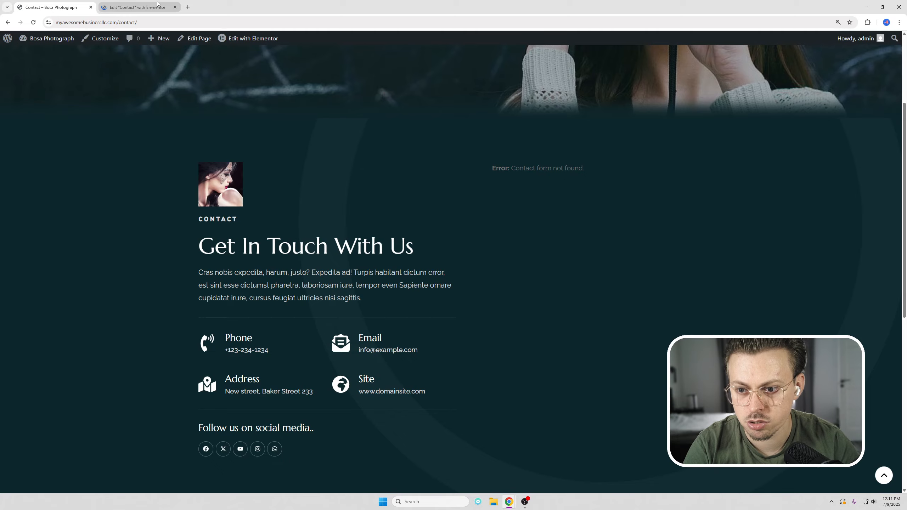
left_click(174, 12)
left_click(79, 9)
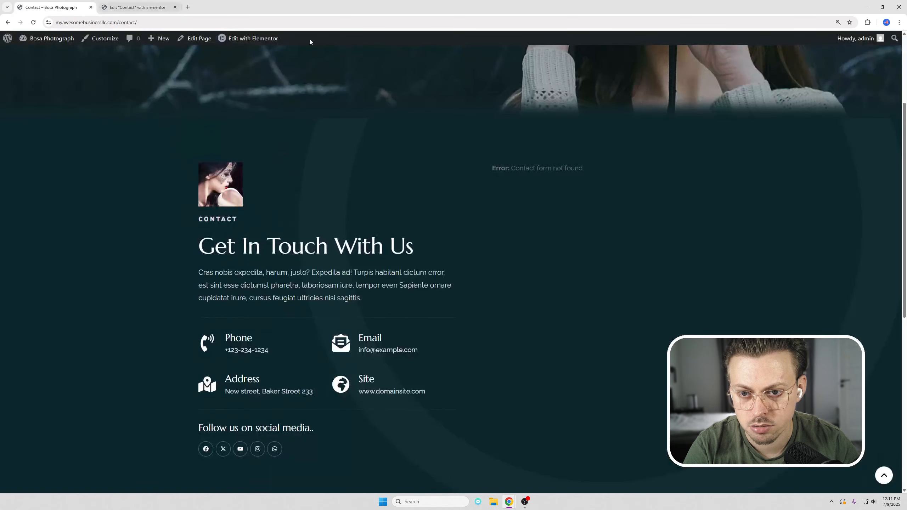
left_click(152, 4)
scroll(545, 205, "down", 4)
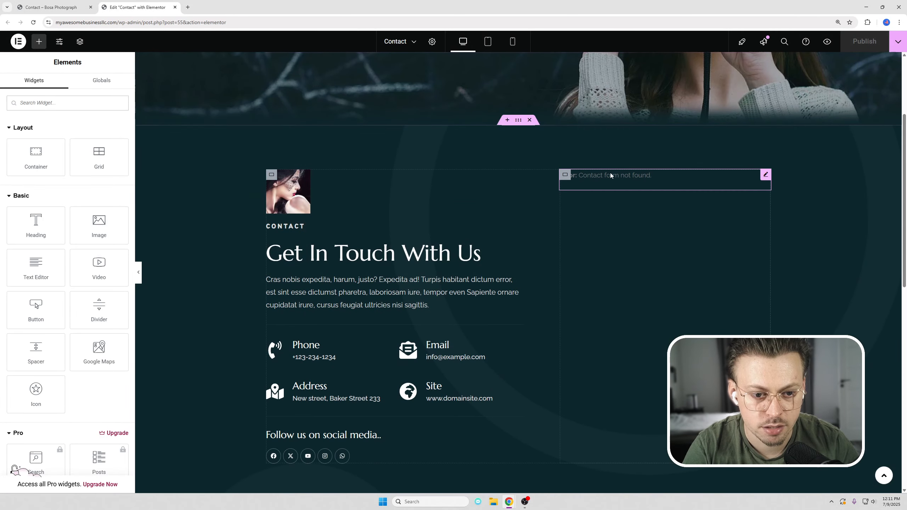
left_click(610, 173)
left_click(26, 147)
left_click(29, 163)
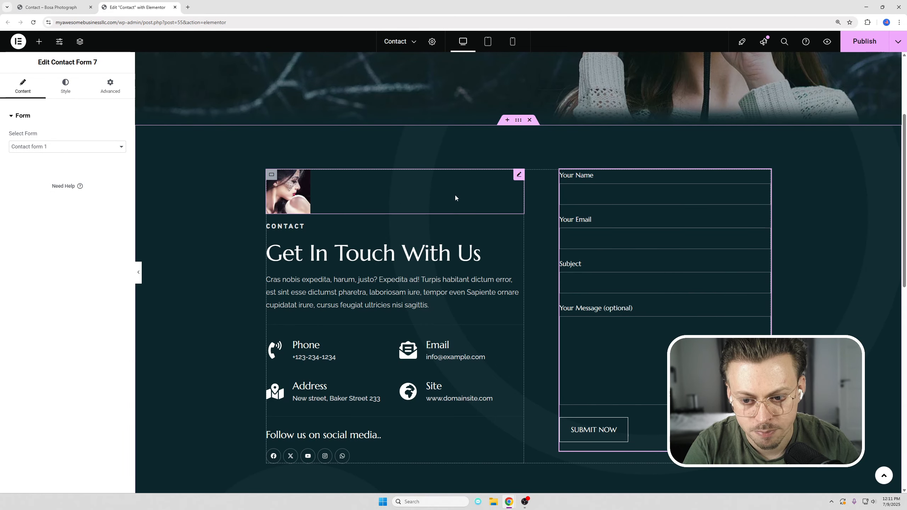
Delete the small portrait image above the Get In Touch With Us heading.
right_click(360, 187)
right_click(282, 193)
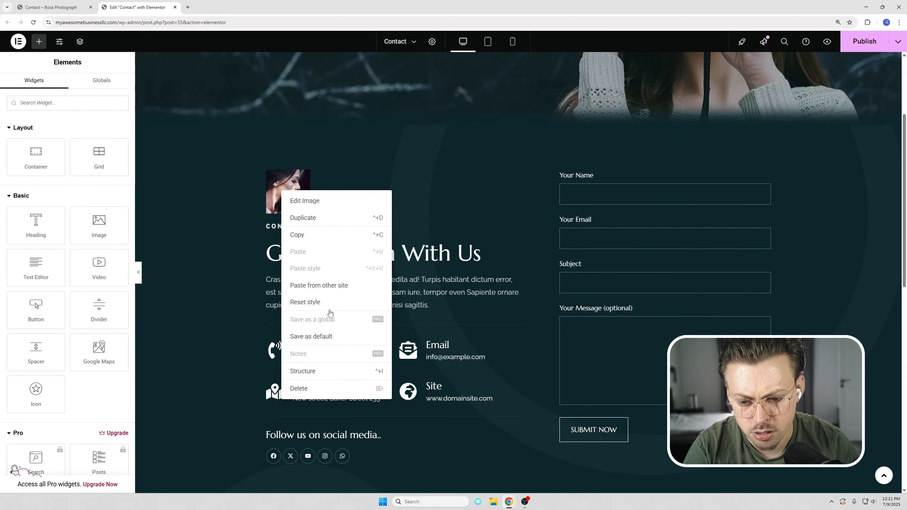
left_click(328, 395)
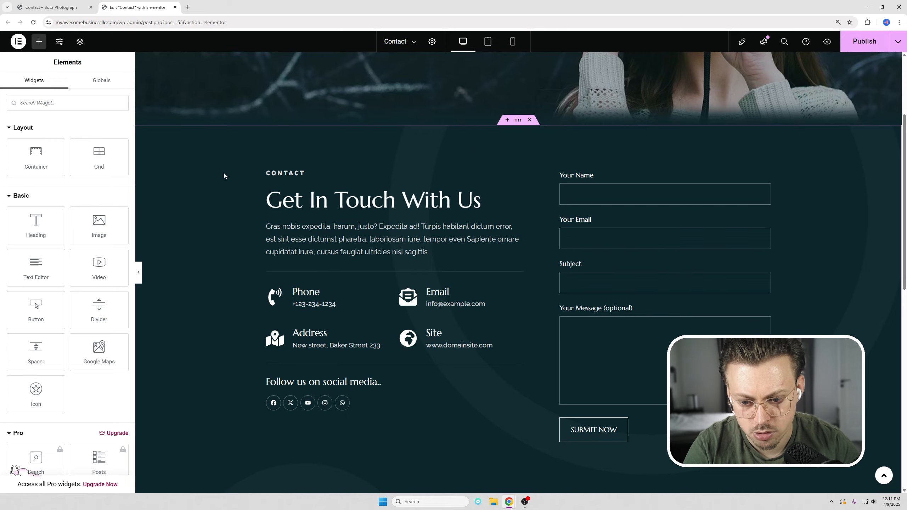
Open the Google Maps widget's settings and check where its API key is entered and how to create one.
scroll(583, 210, "down", 5)
scroll(557, 203, "up", 6)
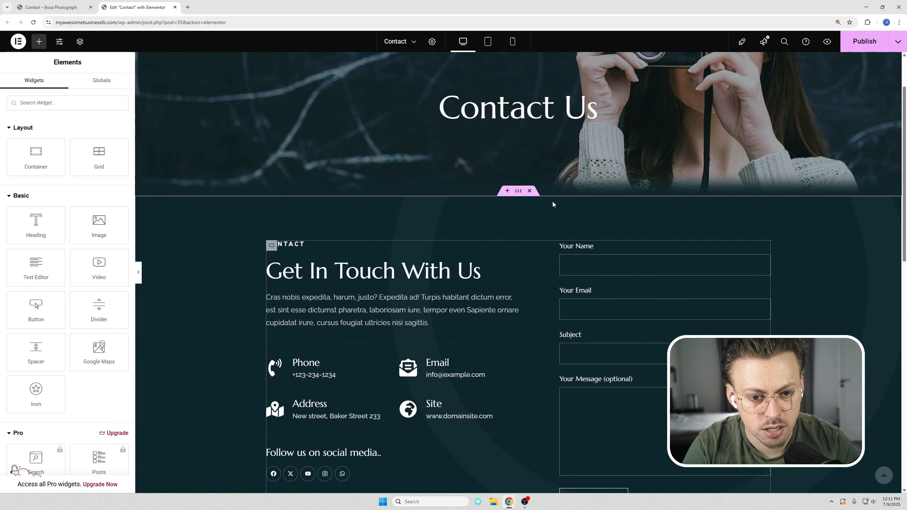
scroll(553, 204, "down", 10)
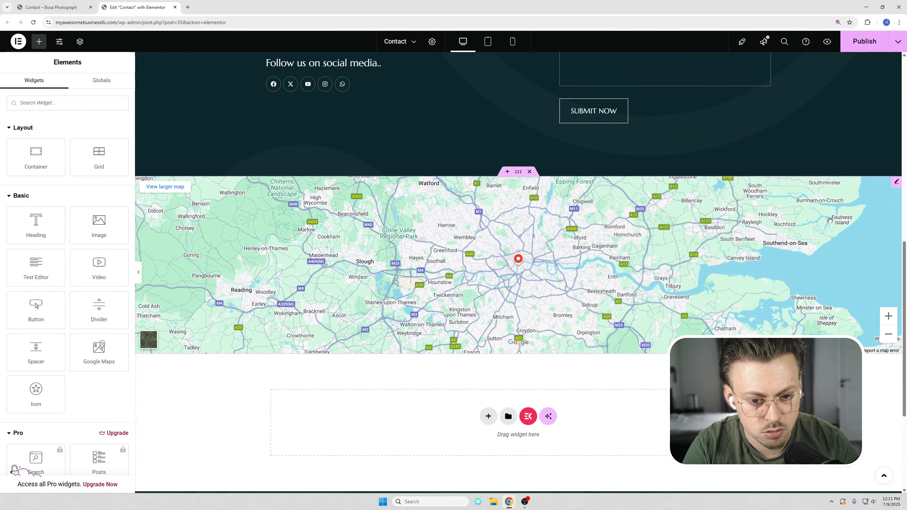
left_click(897, 183)
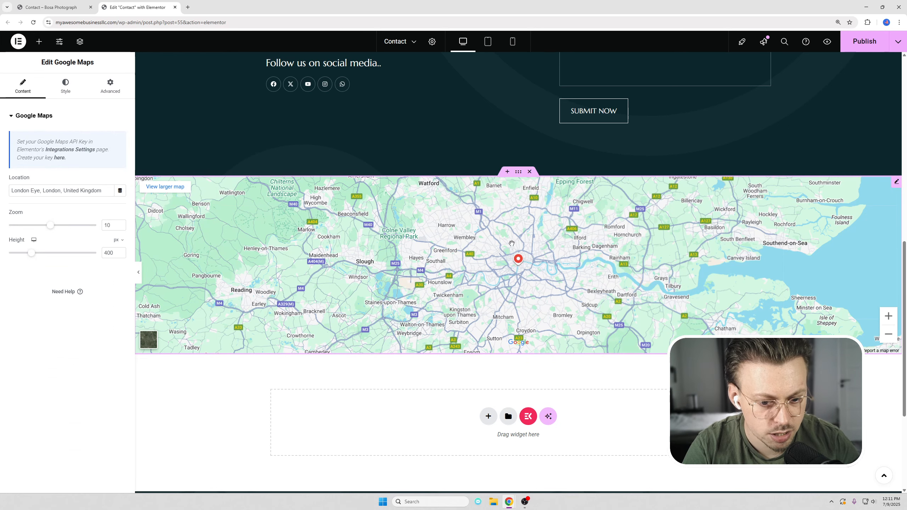
left_click_drag(511, 244, 520, 264)
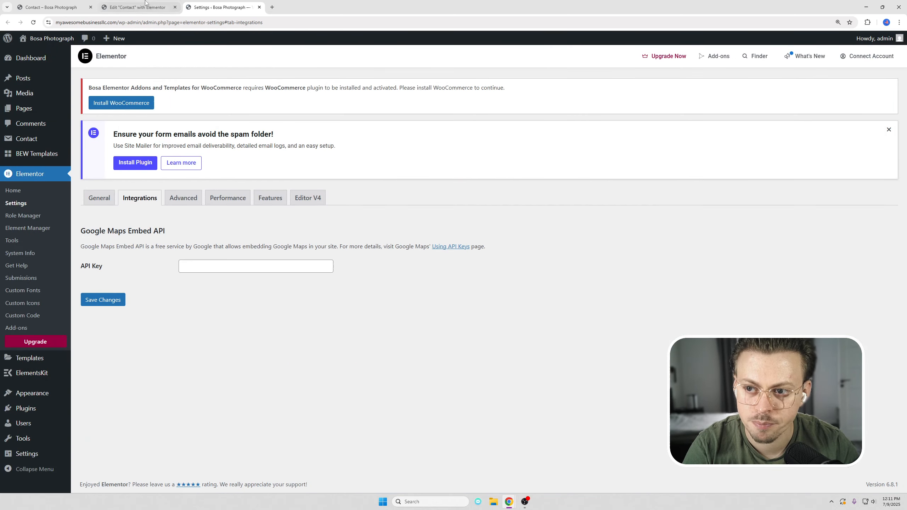
left_click(145, 4)
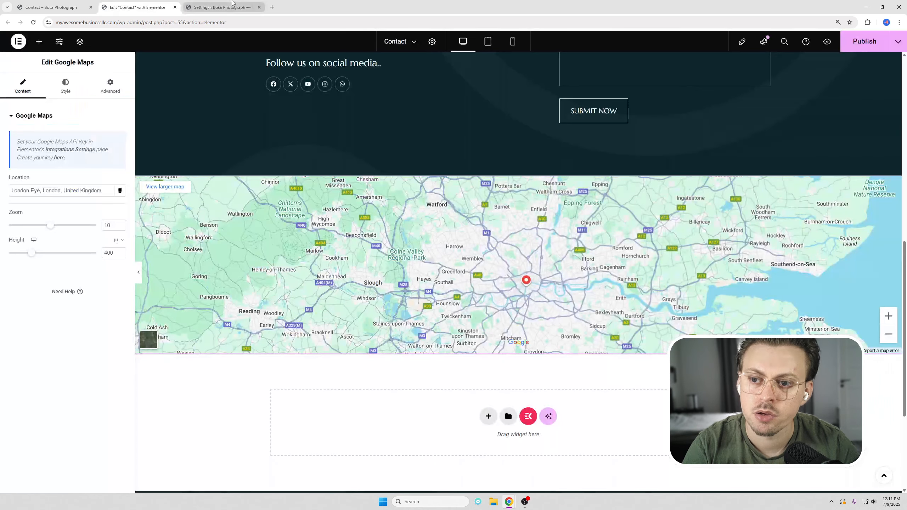
left_click(217, 3)
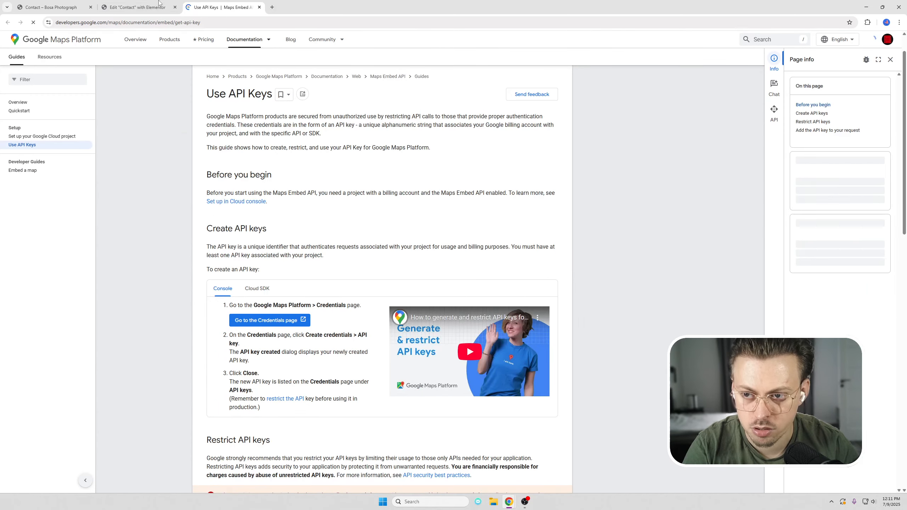
left_click(159, 2)
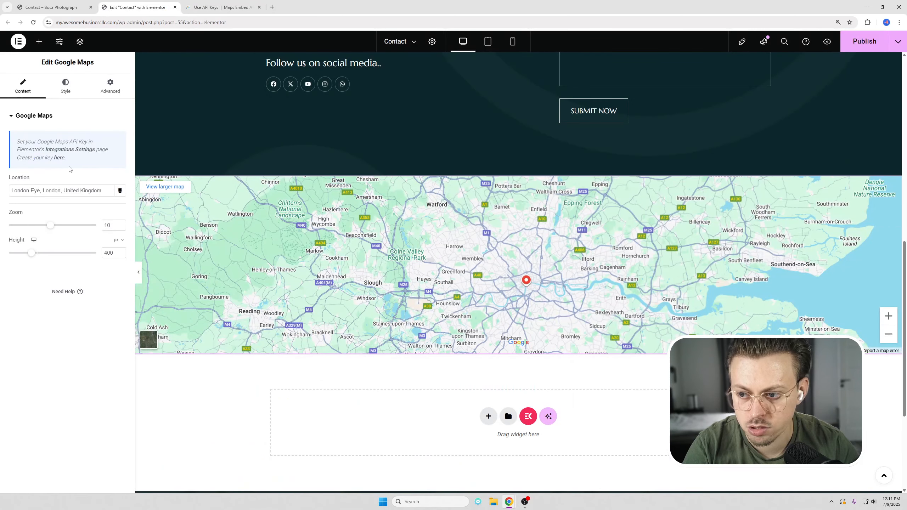
middle_click(226, 7)
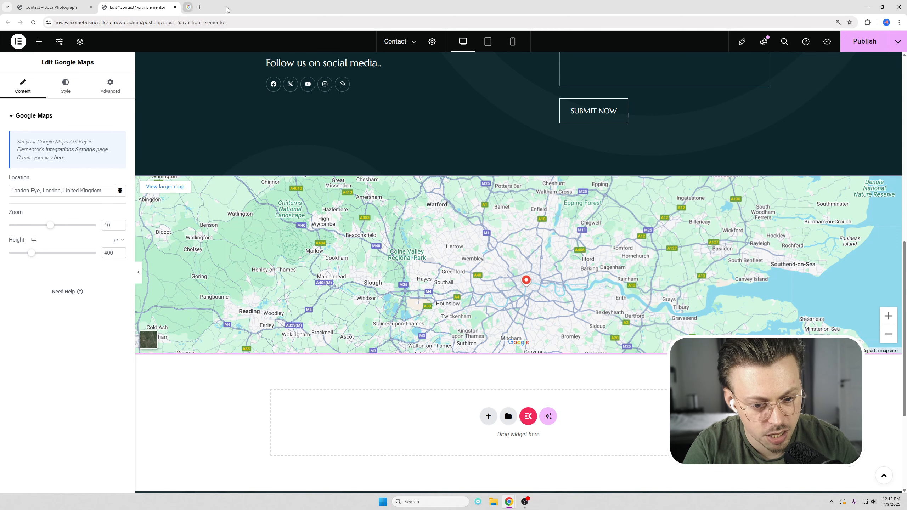
left_click_drag(565, 254, 562, 247)
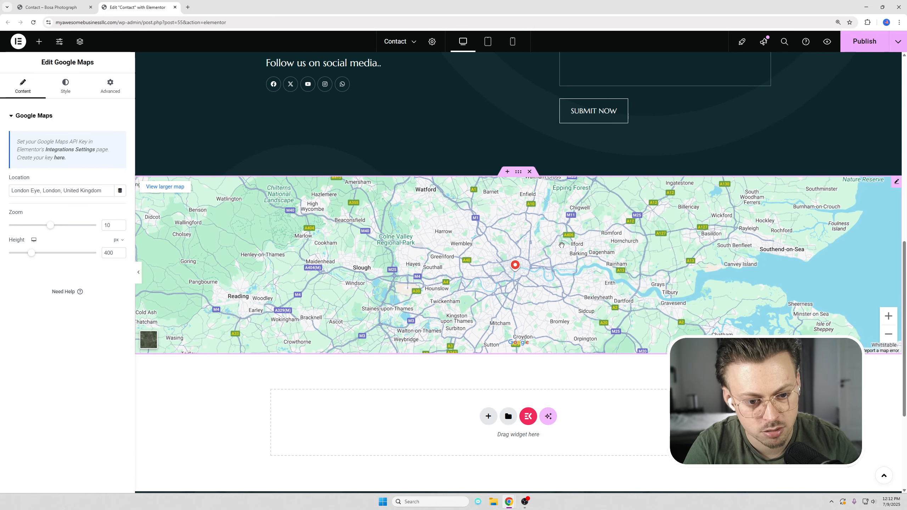
Delete the Google Maps widget from the section below the contact form.
scroll(483, 115, "up", 7)
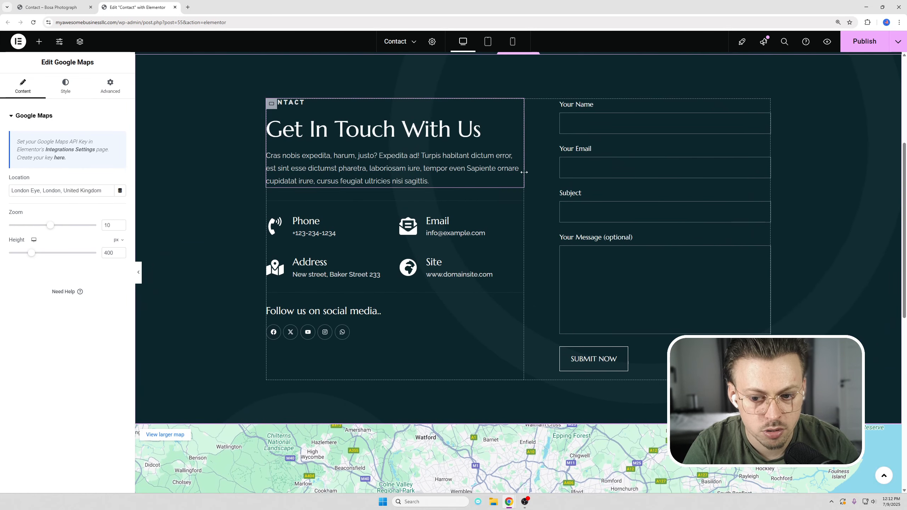
scroll(530, 174, "down", 4)
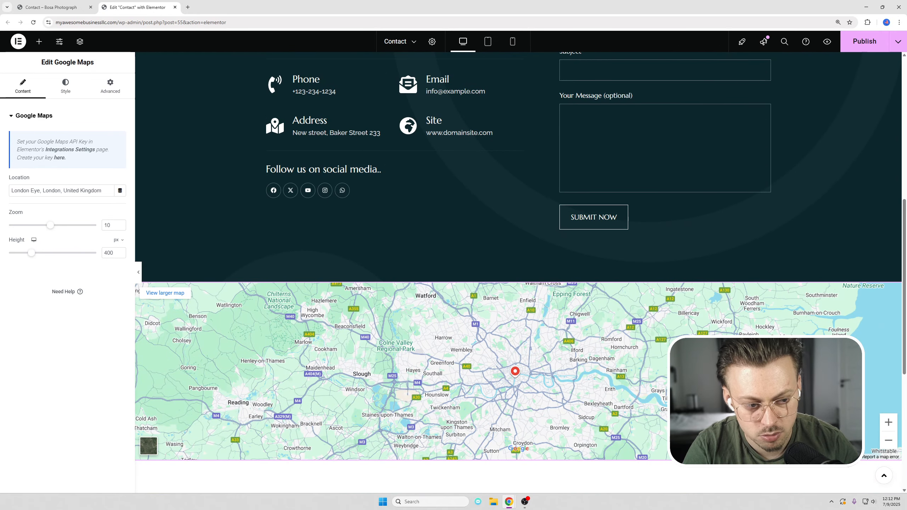
right_click(890, 304)
left_click(814, 483)
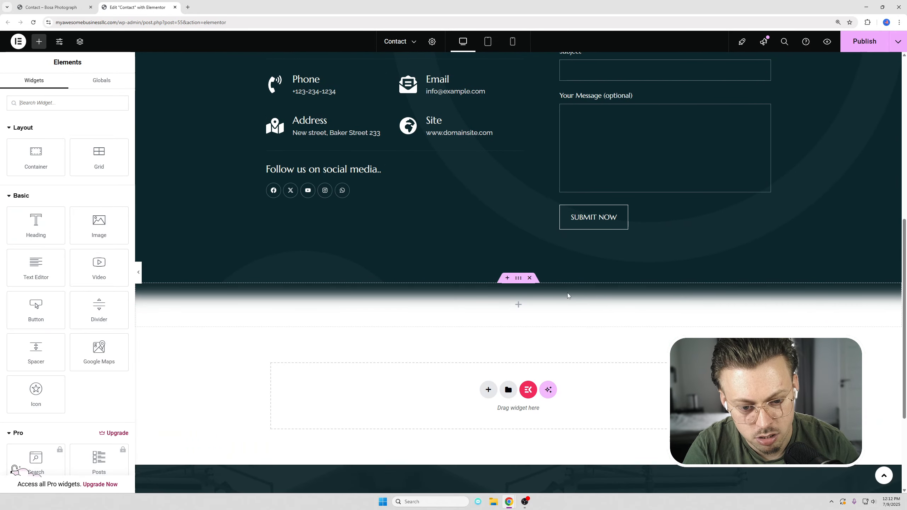
scroll(662, 286, "up", 5)
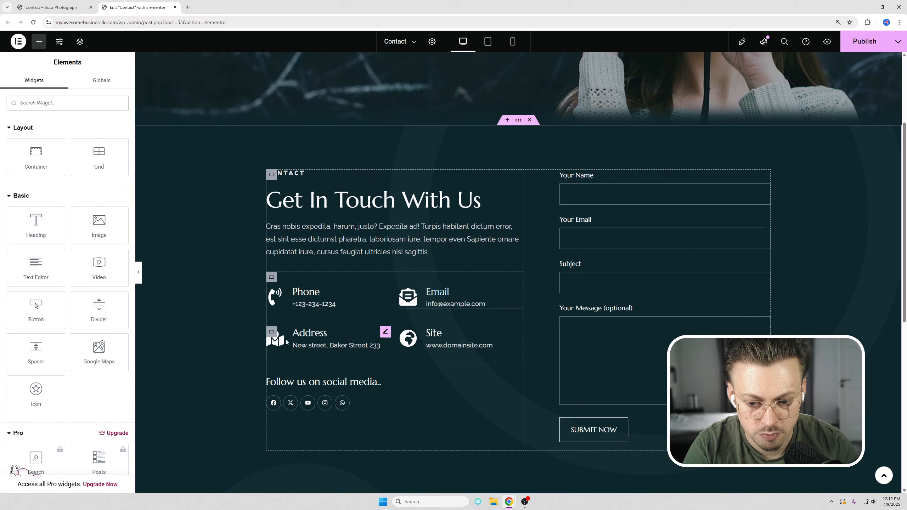
scroll(344, 335, "down", 5)
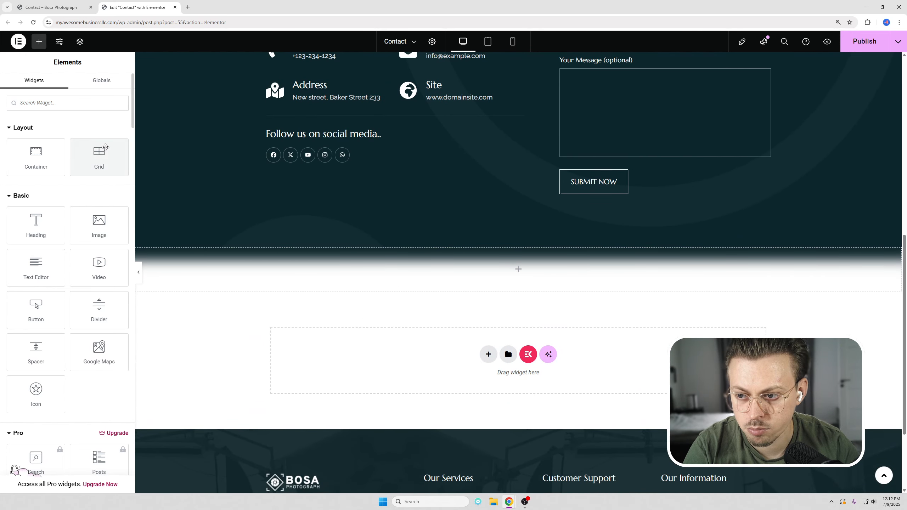
left_click_drag(100, 221, 520, 282)
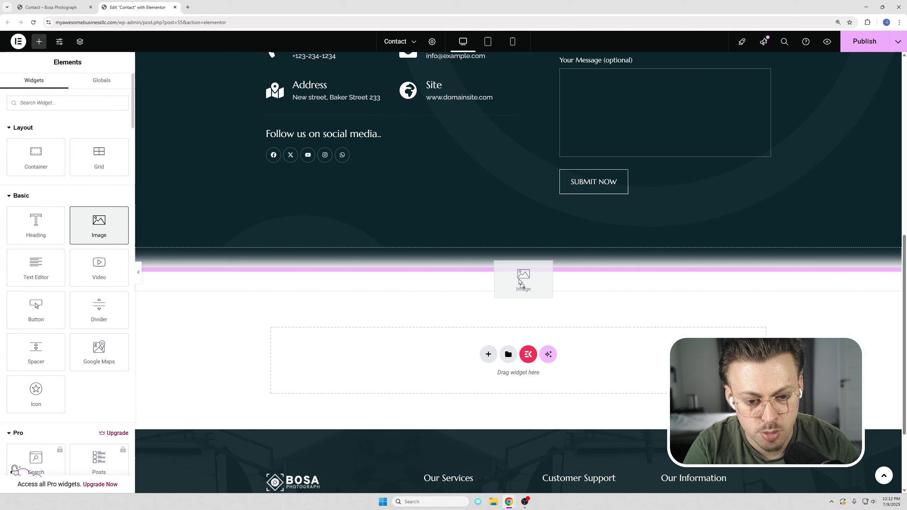
left_click_drag(520, 282, 65, 199)
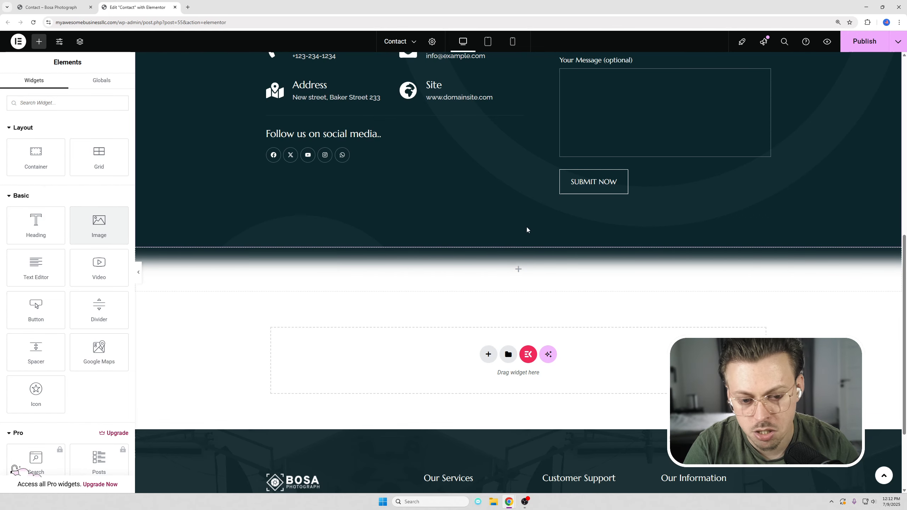
Publish the Contact page and open the site's homepage in the same tab.
left_click(862, 50)
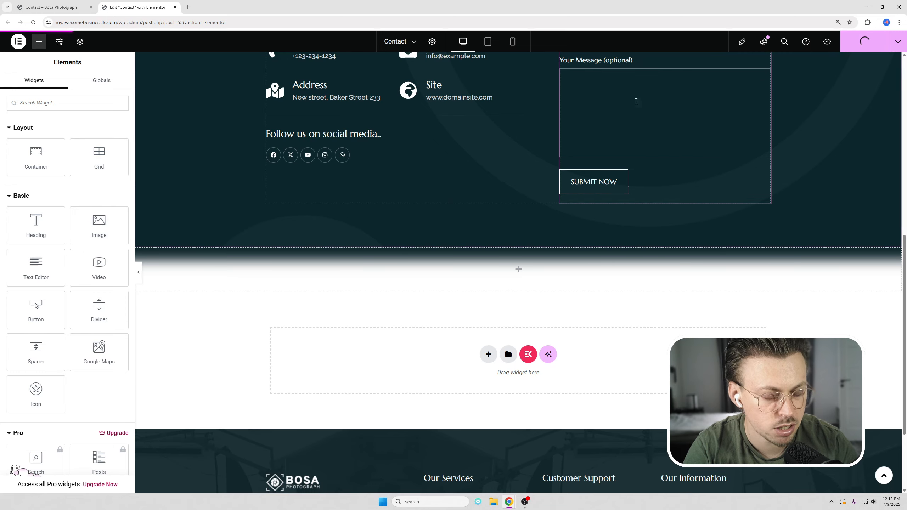
left_click(119, 23)
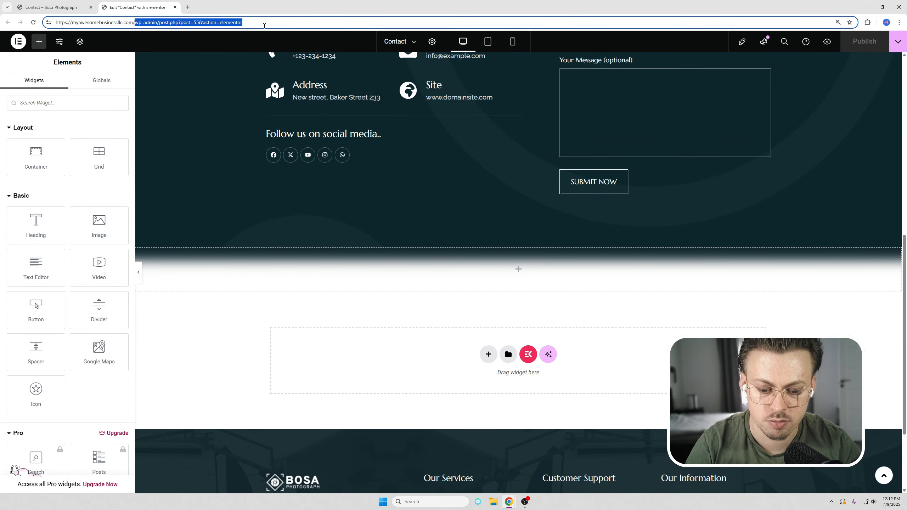
key("BackSpace")
key("Return")
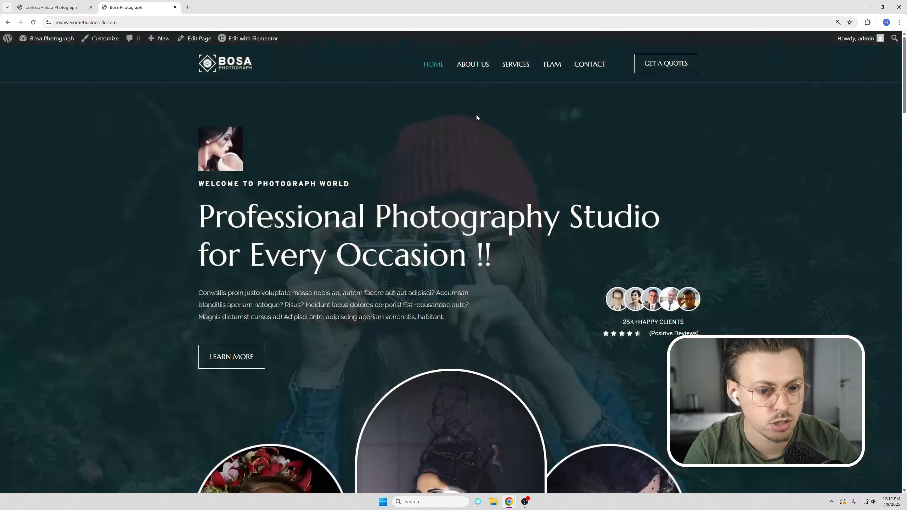
Look through the live homepage from the hero section to the footer.
scroll(472, 118, "down", 8)
scroll(460, 167, "down", 15)
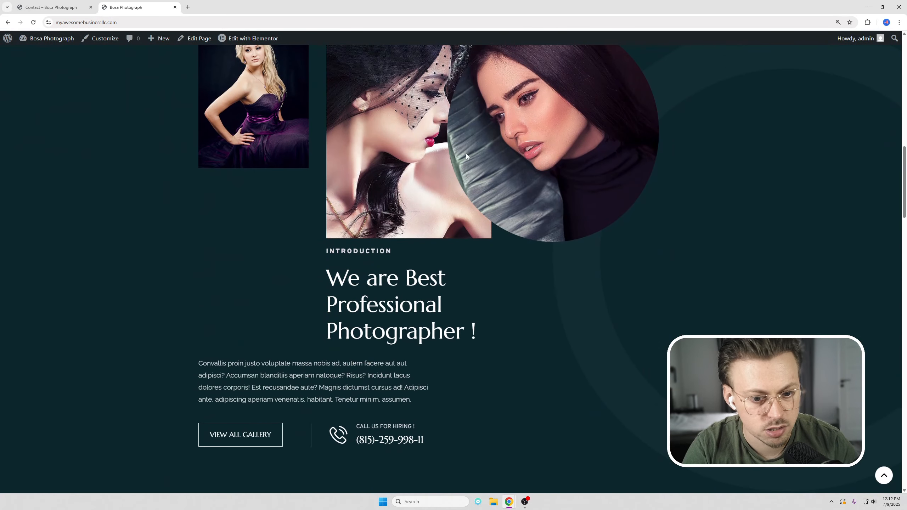
scroll(484, 147, "up", 8)
scroll(484, 148, "down", 20)
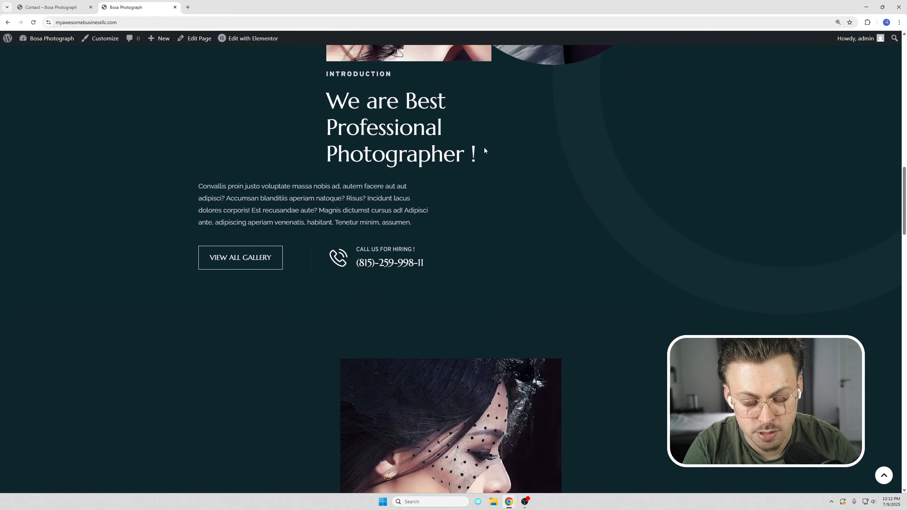
scroll(468, 218, "down", 15)
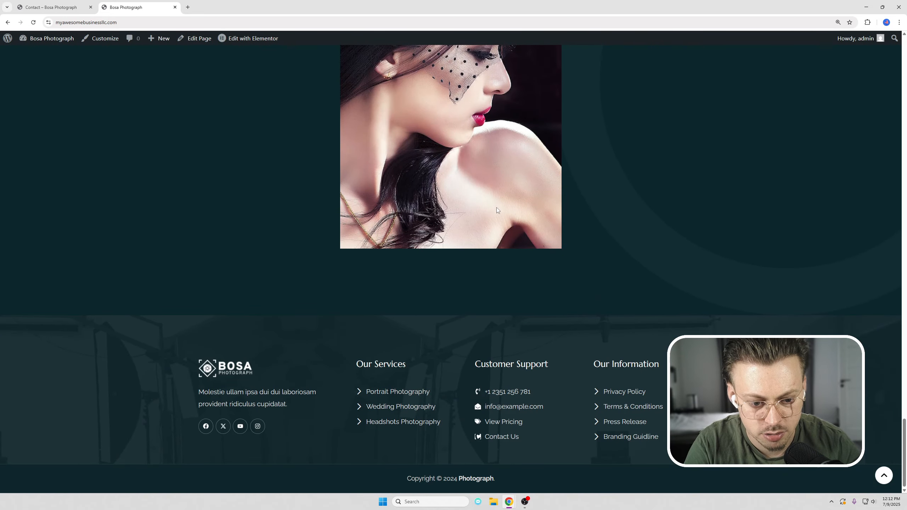
scroll(498, 208, "up", 20)
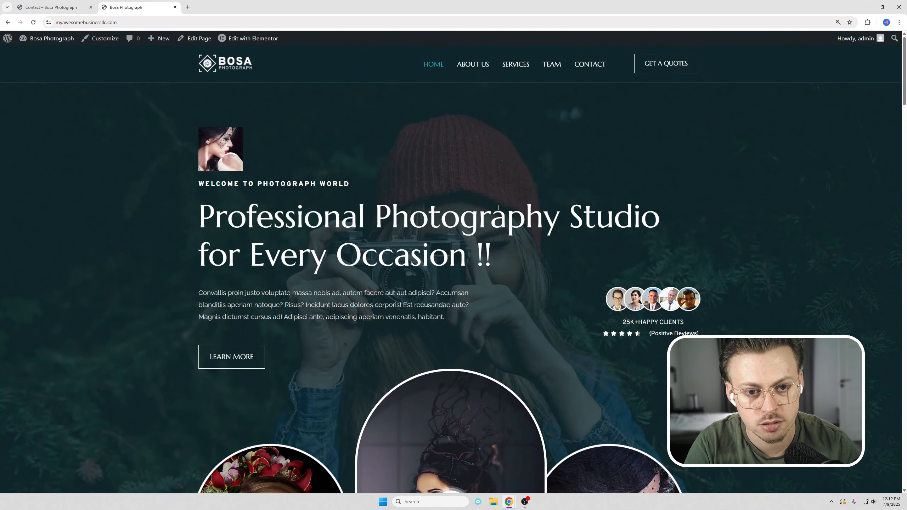